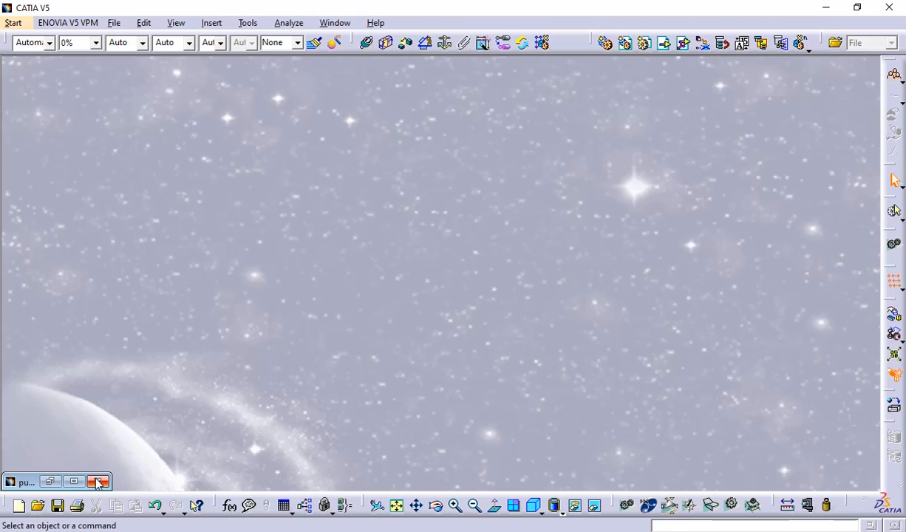
# Restore the minimised pump.CATProduct window and reposition the pump assembly in the view.
pyautogui.click(74, 481)
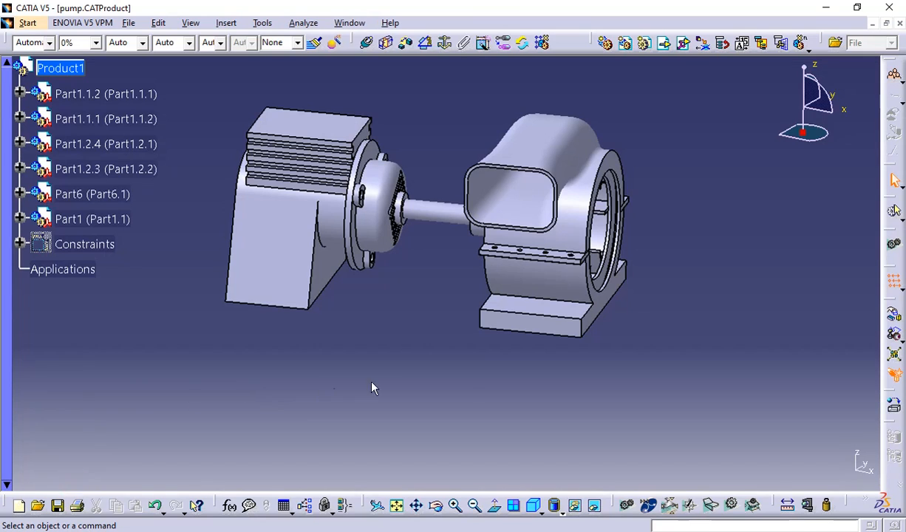
pyautogui.moveTo(450, 365); pyautogui.dragTo(512, 400, button='middle')
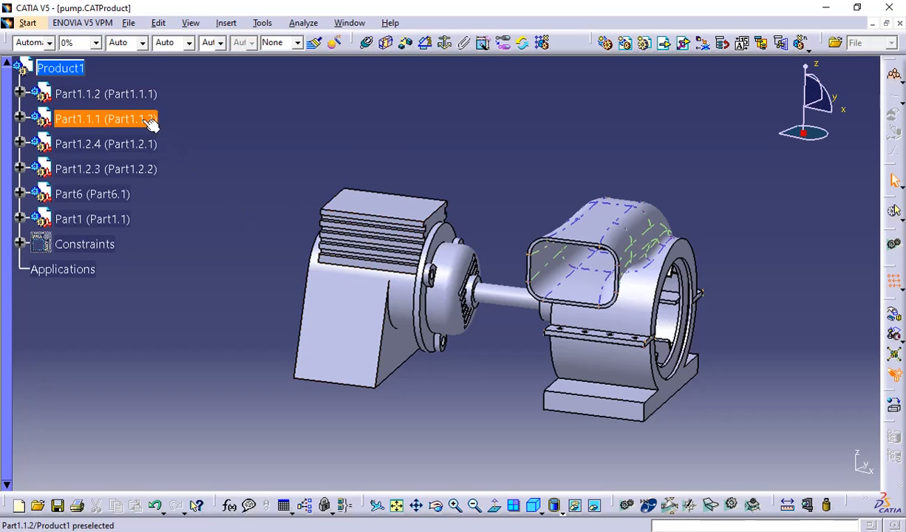
# Delete Part1.1.2 (Part1.1.1) from the assembly with Delete all children turned off, checking the elements affected by the deletion.
pyautogui.click(131, 94)
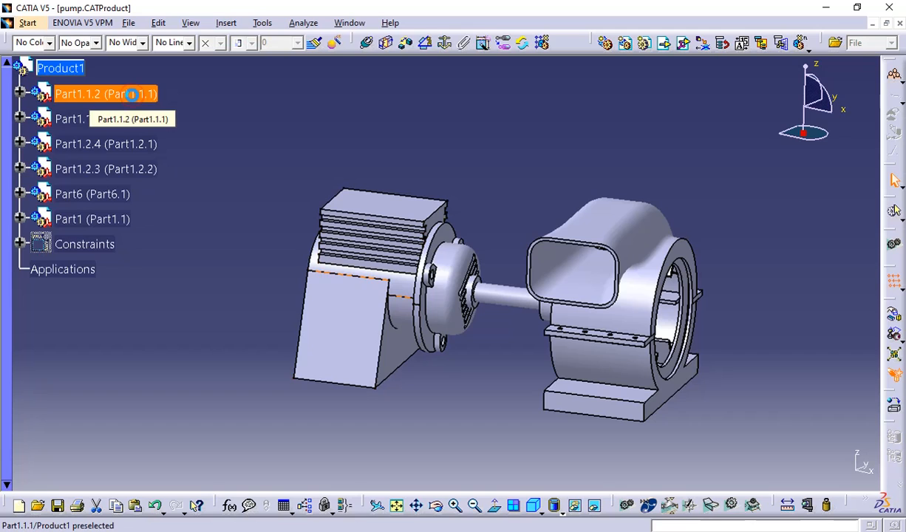
pyautogui.rightClick(131, 94)
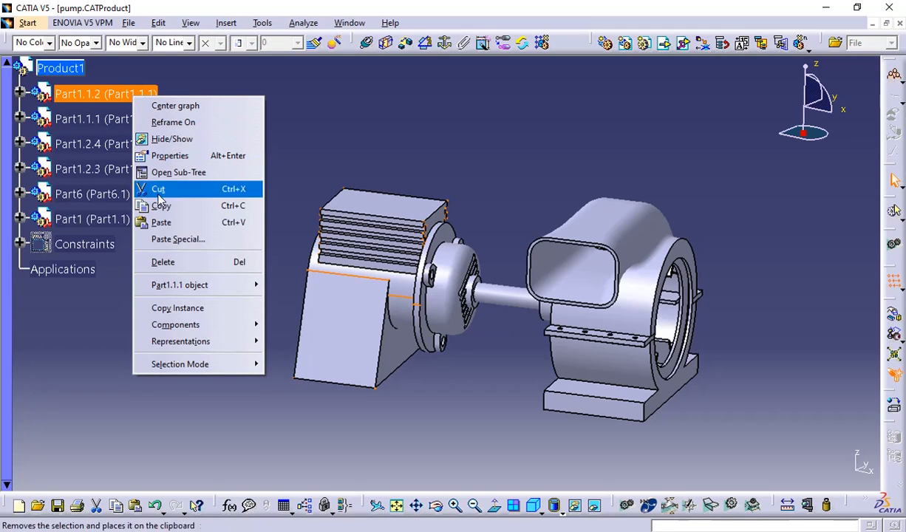
pyautogui.click(183, 266)
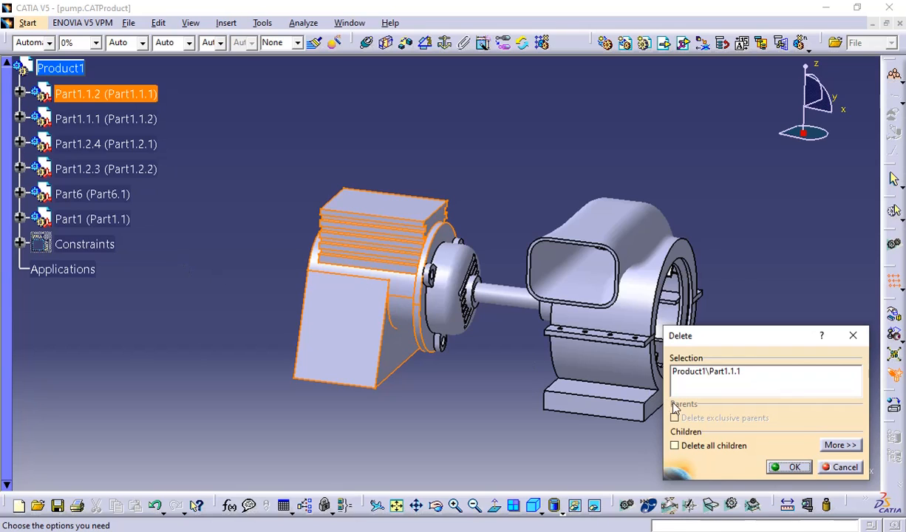
pyautogui.click(705, 372)
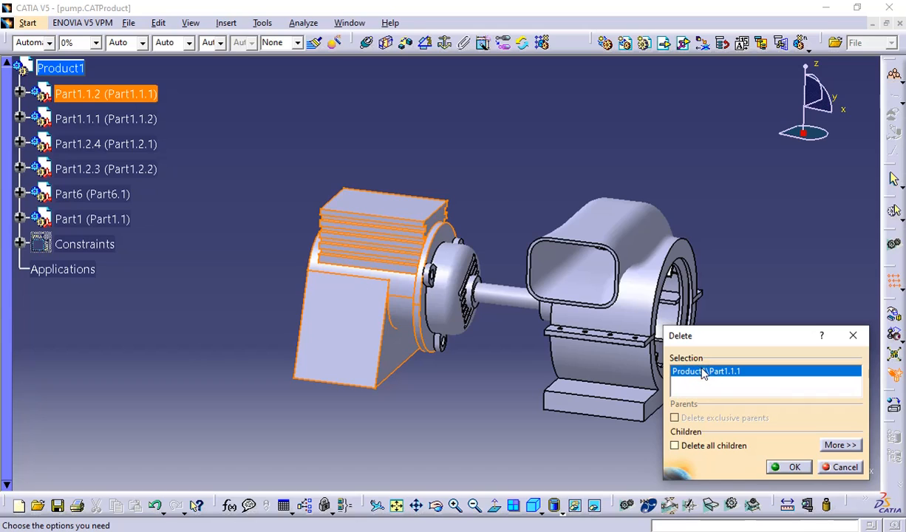
pyautogui.click(697, 380)
pyautogui.click(725, 389)
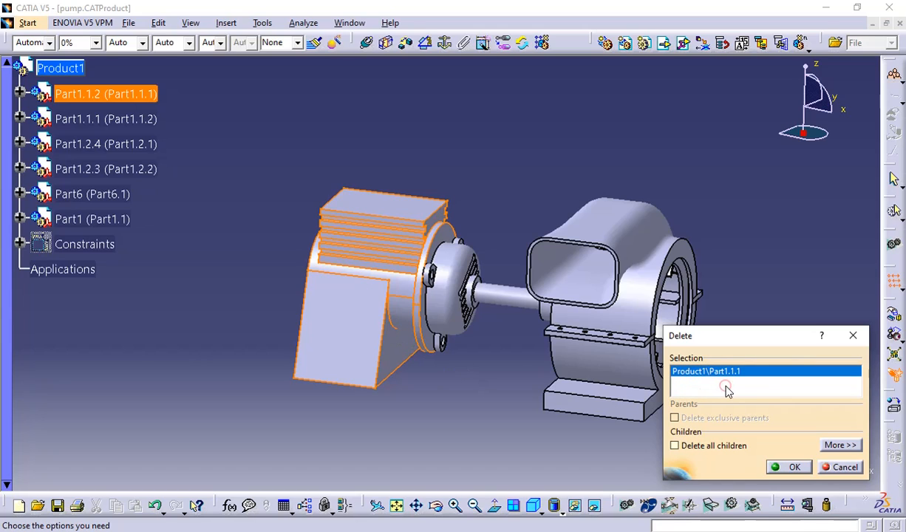
pyautogui.click(674, 446)
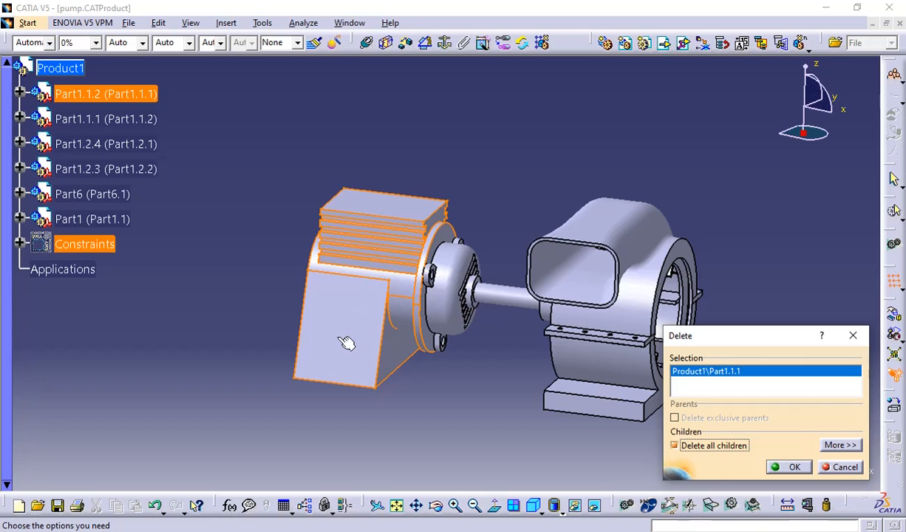
pyautogui.click(674, 447)
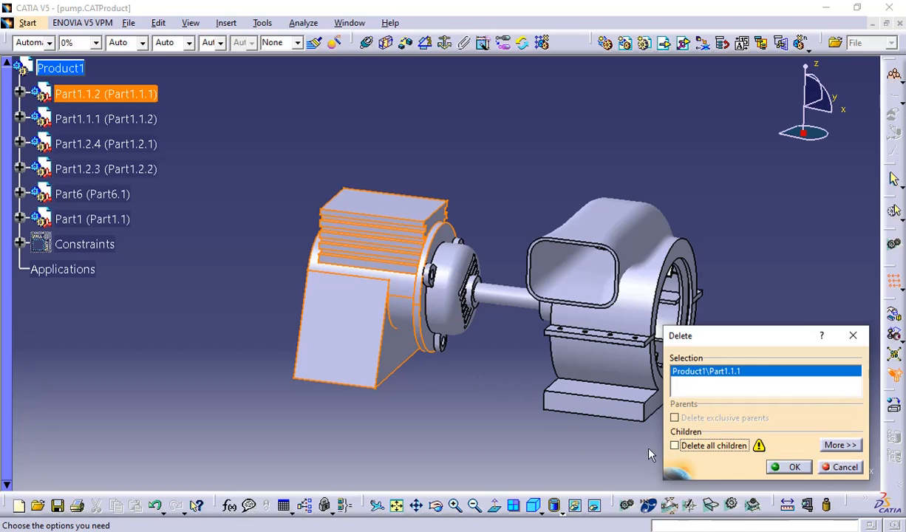
pyautogui.click(675, 446)
pyautogui.click(675, 446)
pyautogui.click(839, 445)
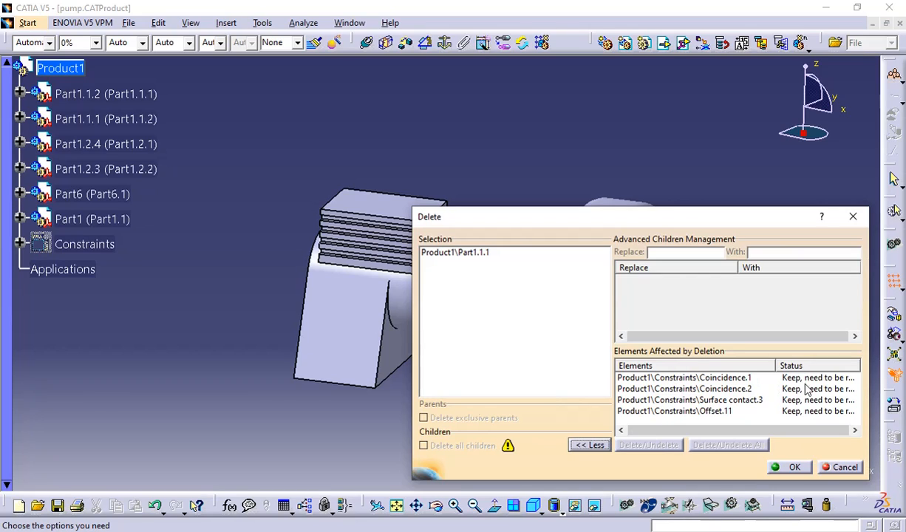
pyautogui.click(599, 445)
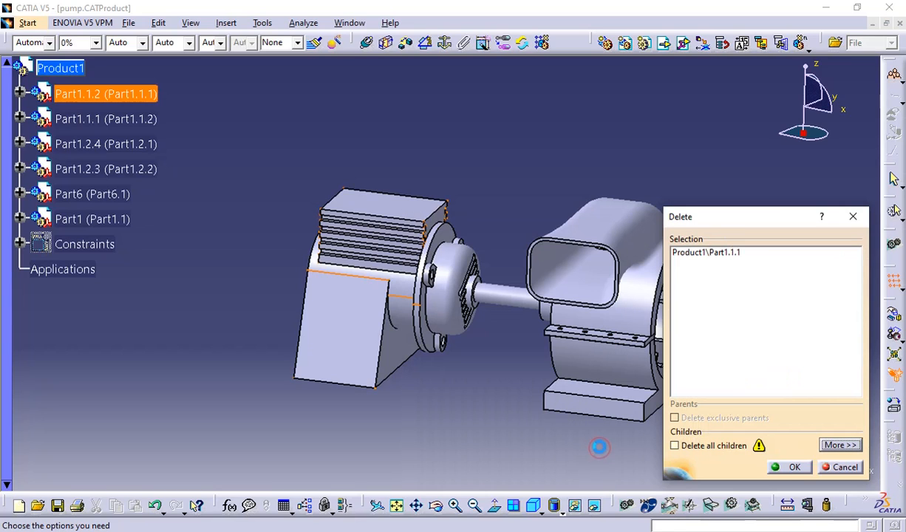
pyautogui.click(793, 467)
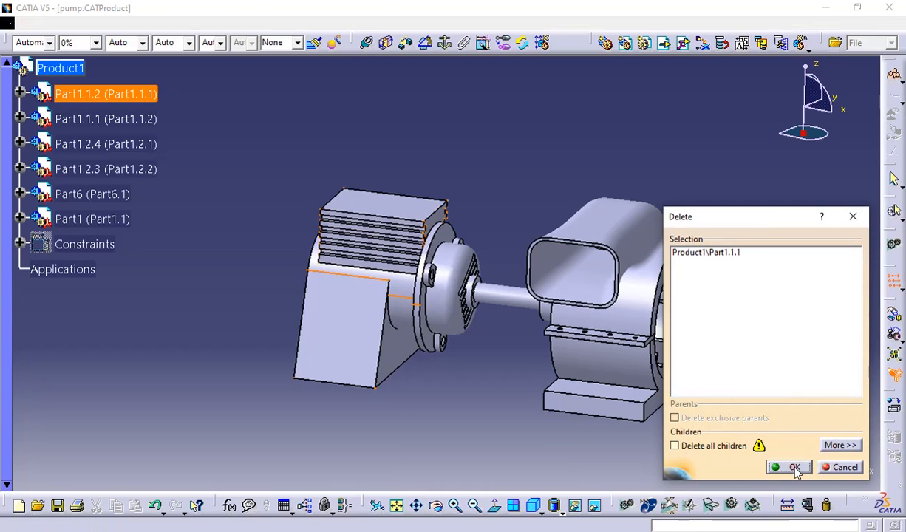
# Undo the deletion of Part1.1.2 (Part1.1.1) and clear the selection.
pyautogui.scroll(2, 274, 329)
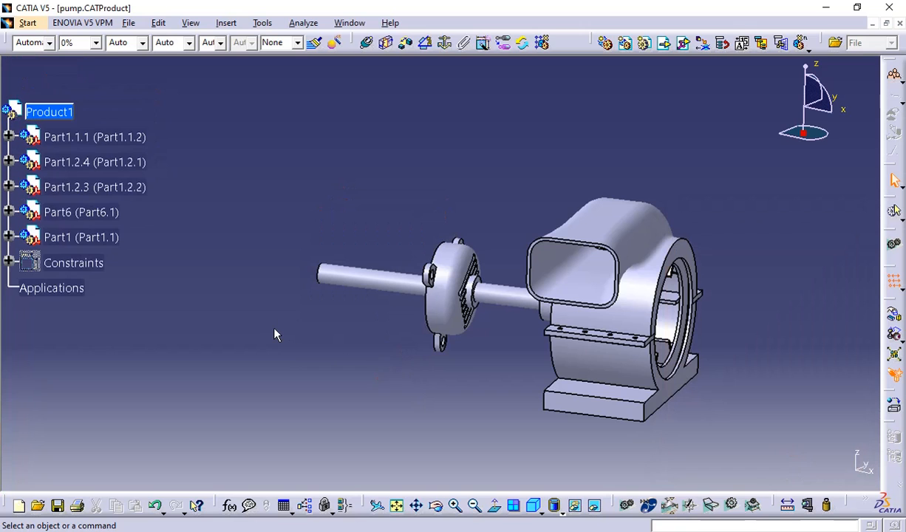
pyautogui.moveTo(341, 331)
pyautogui.mouseDown(button='middle')
pyautogui.moveTo(360, 340)
pyautogui.moveTo(574, 339)
pyautogui.moveTo(498, 360)
pyautogui.moveTo(415, 356)
pyautogui.moveTo(408, 342)
pyautogui.mouseUp(button='middle')
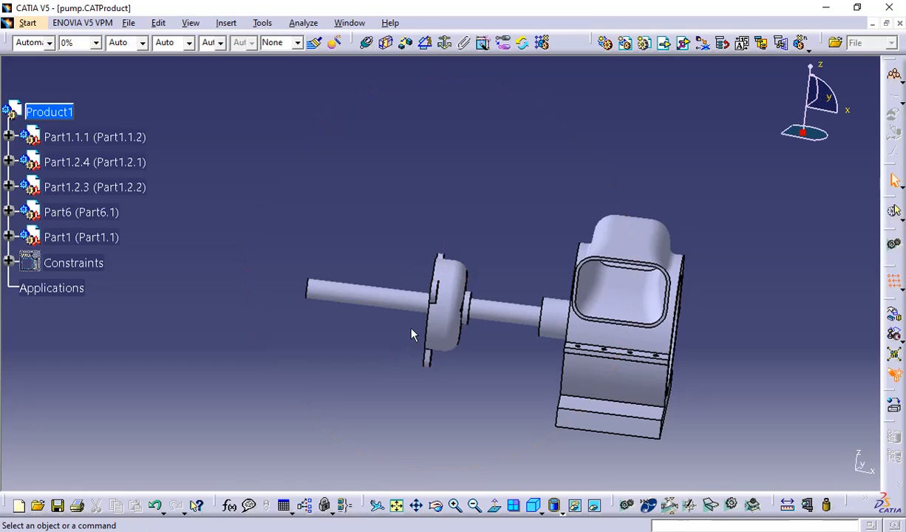
pyautogui.hotkey('ctrl', 'z')
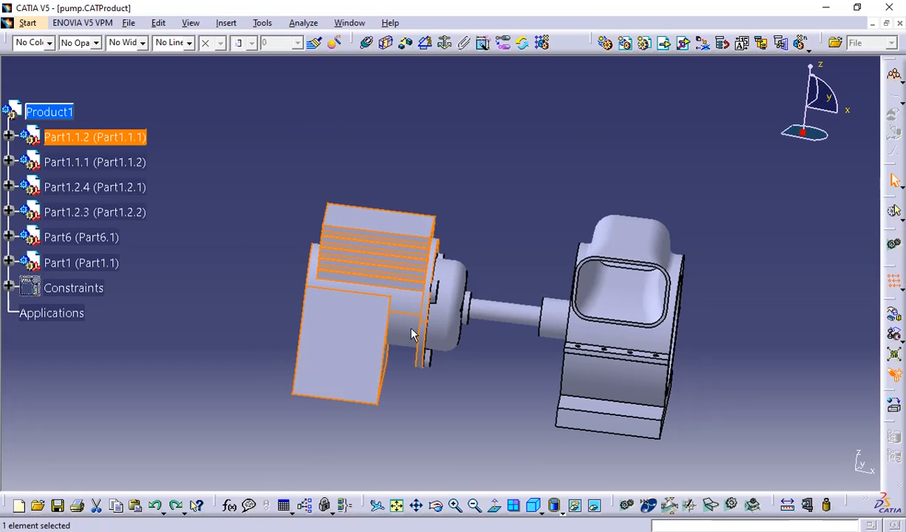
pyautogui.click(425, 148)
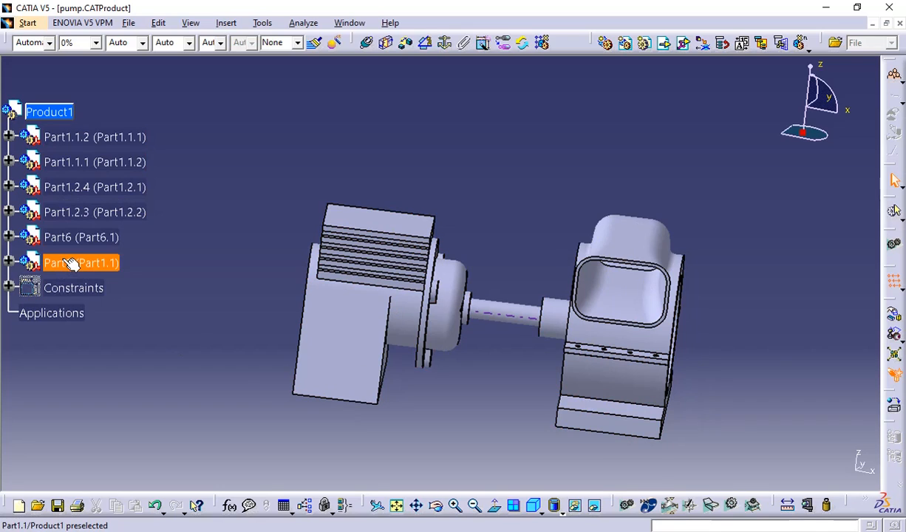
# Check which operations are available for the top rib face of Part1.1.1 when selected in the model, and select the shaft face too.
pyautogui.click(647, 249)
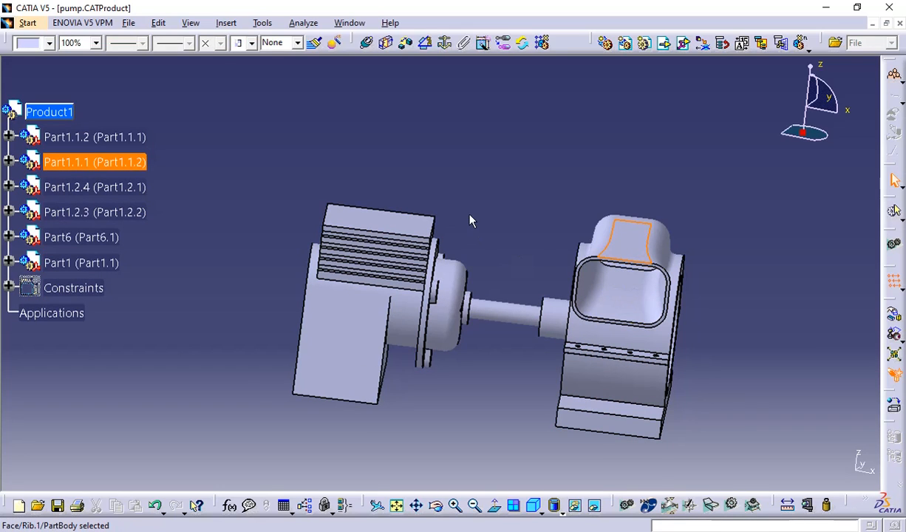
pyautogui.rightClick(642, 249)
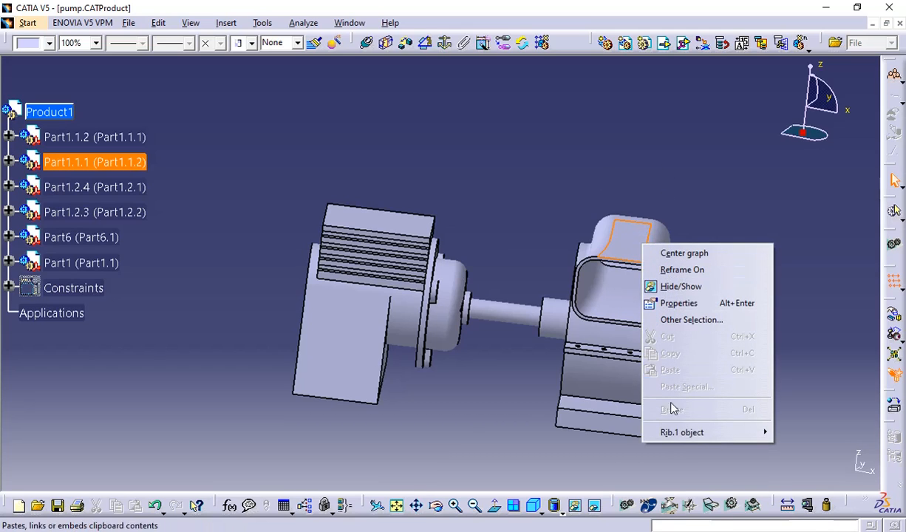
pyautogui.moveTo(674, 434)
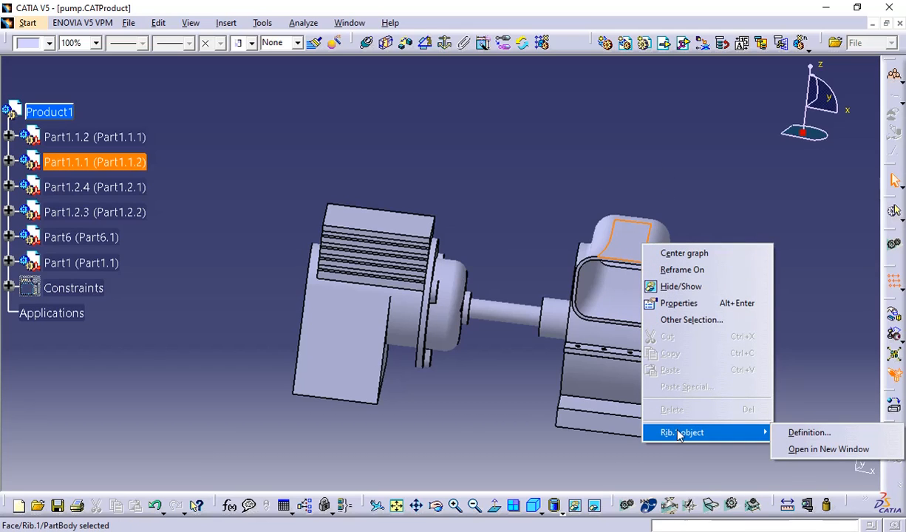
pyautogui.click(696, 142)
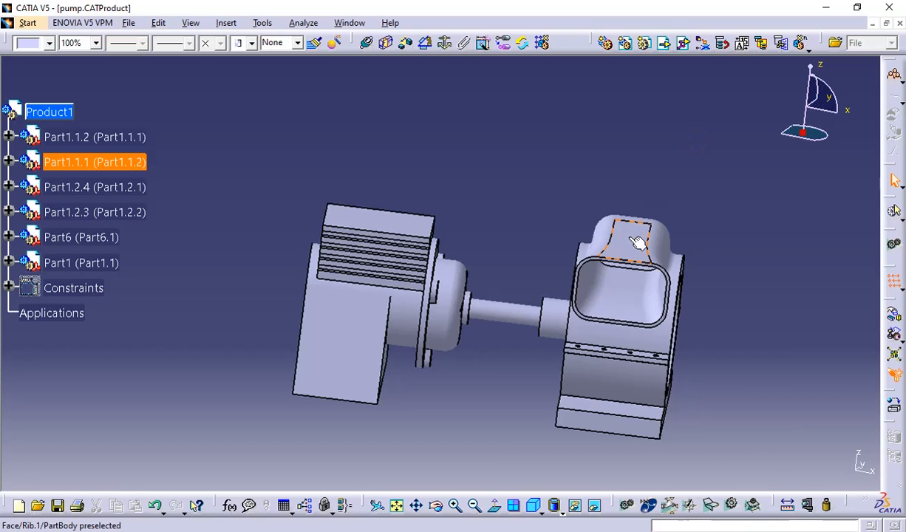
pyautogui.click(636, 241)
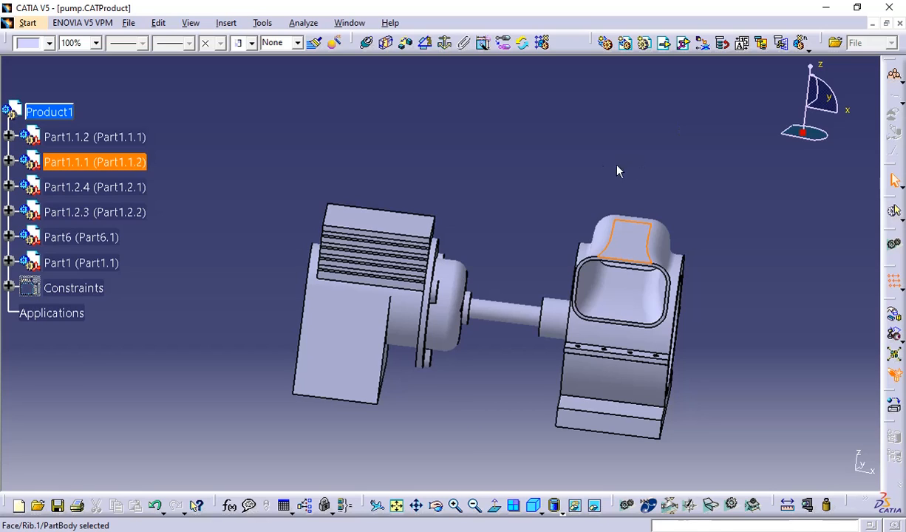
pyautogui.click(578, 166)
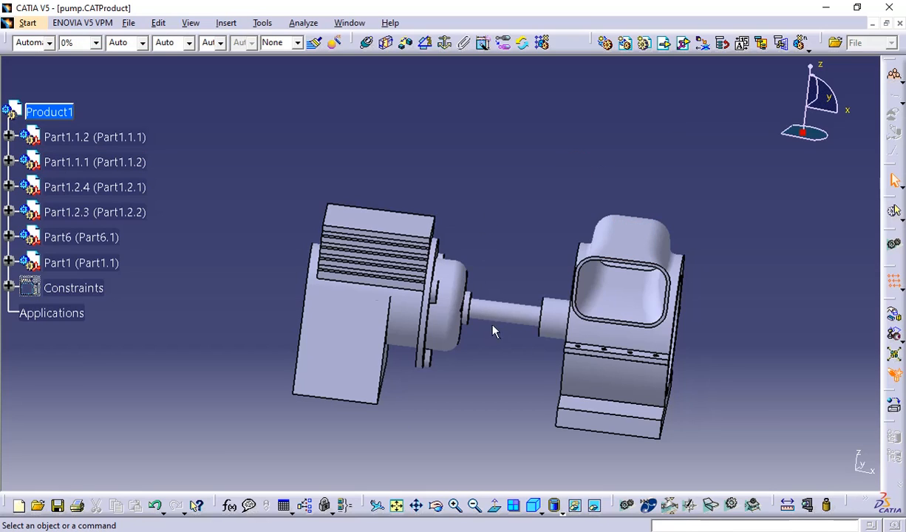
pyautogui.click(503, 309)
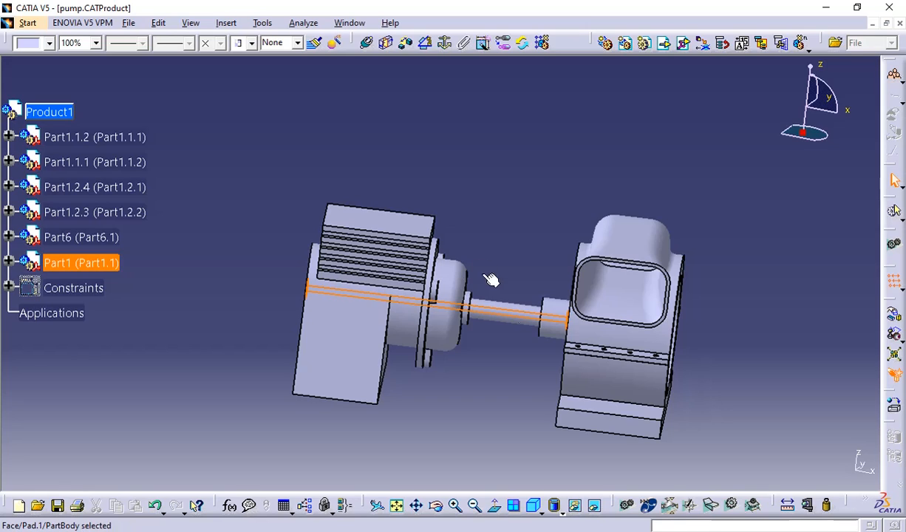
pyautogui.click(454, 204)
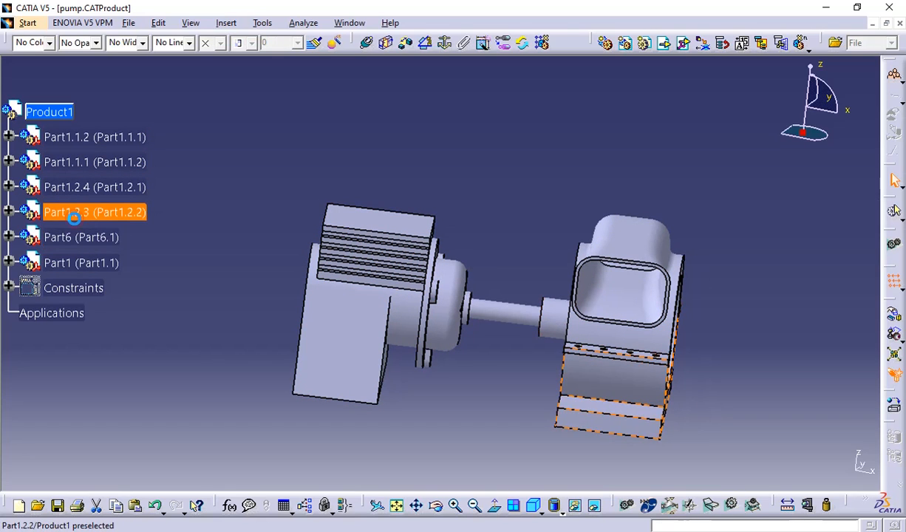
# Delete Part1.2.3 (Part1.2.2), the lower pump housing with the base, without deleting its children.
pyautogui.rightClick(73, 210)
pyautogui.click(105, 386)
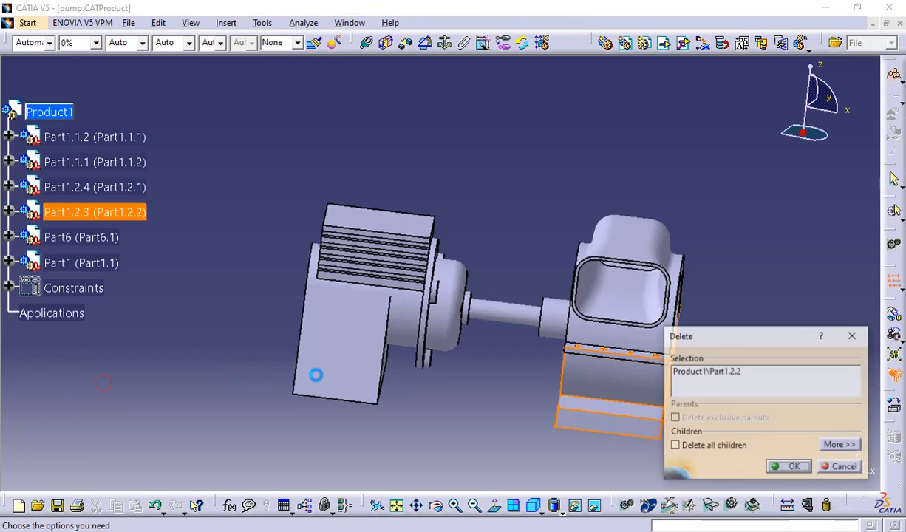
pyautogui.click(785, 467)
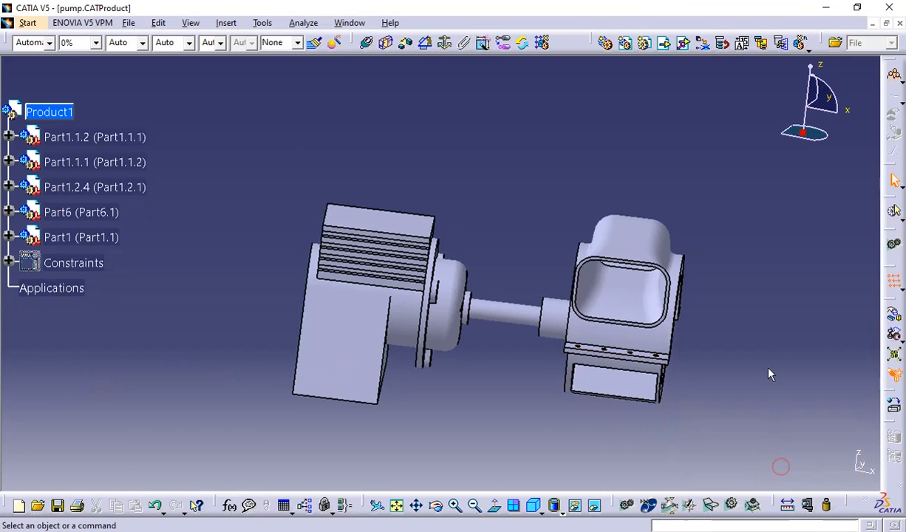
# Undo the deletion of Part1.2.3 (Part1.2.2).
pyautogui.moveTo(735, 352); pyautogui.dragTo(664, 314, button='middle')
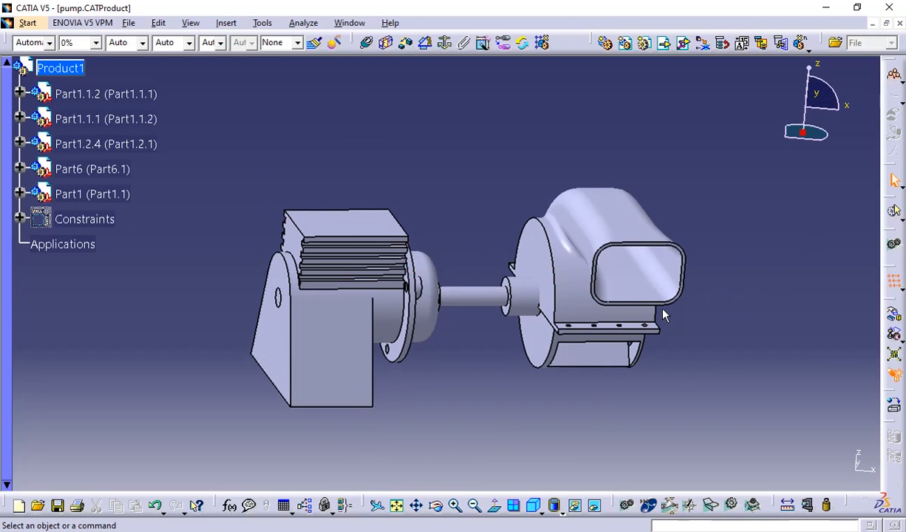
pyautogui.hotkey('ctrl', 'z')
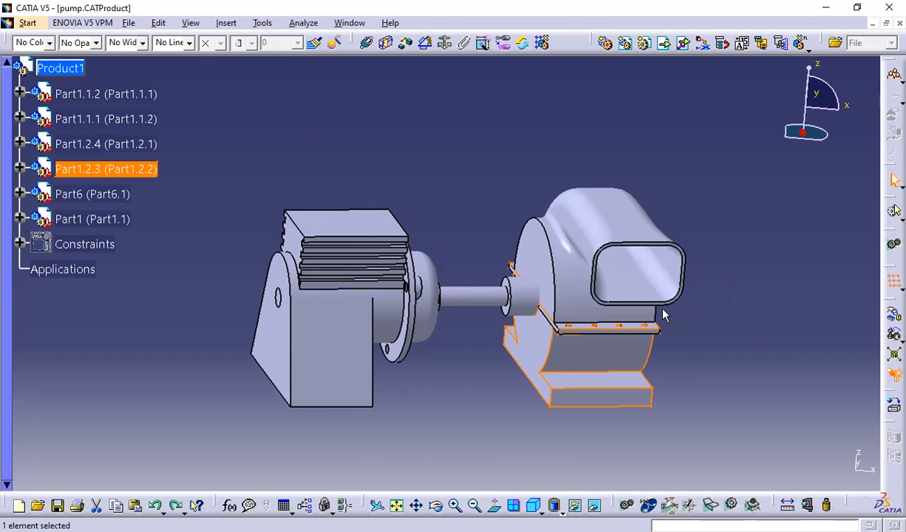
pyautogui.moveTo(716, 311); pyautogui.dragTo(647, 360, button='middle')
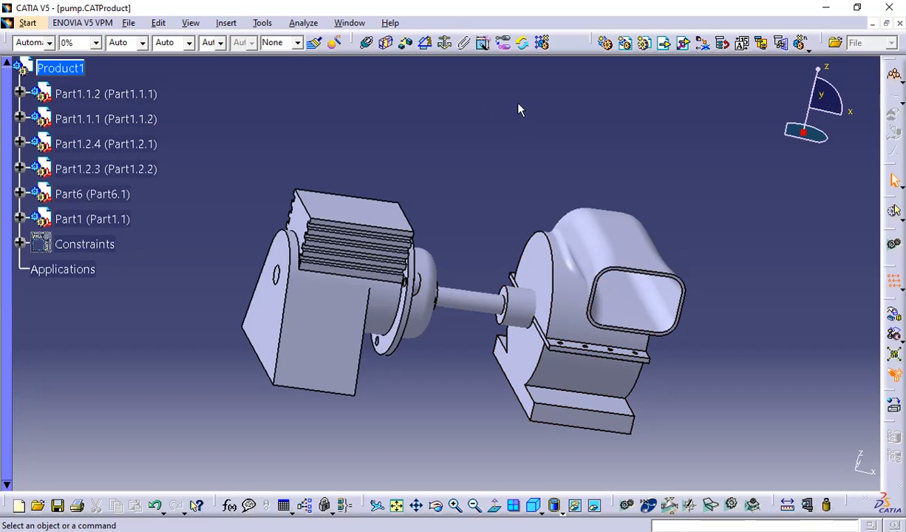
# Inspect the planes and body inside the shaft component Part1 (Part1.1) in the specification tree, and collapse it again.
pyautogui.scroll(2, 192, 195)
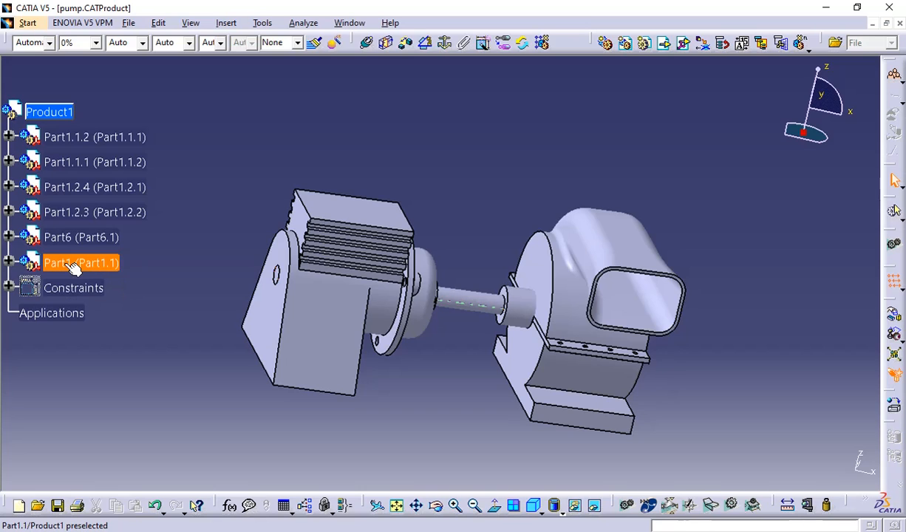
pyautogui.click(9, 260)
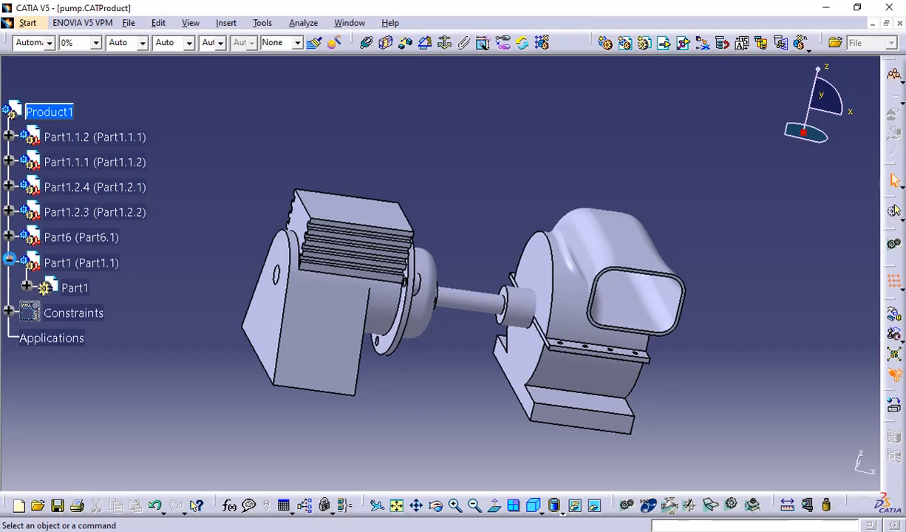
pyautogui.click(28, 287)
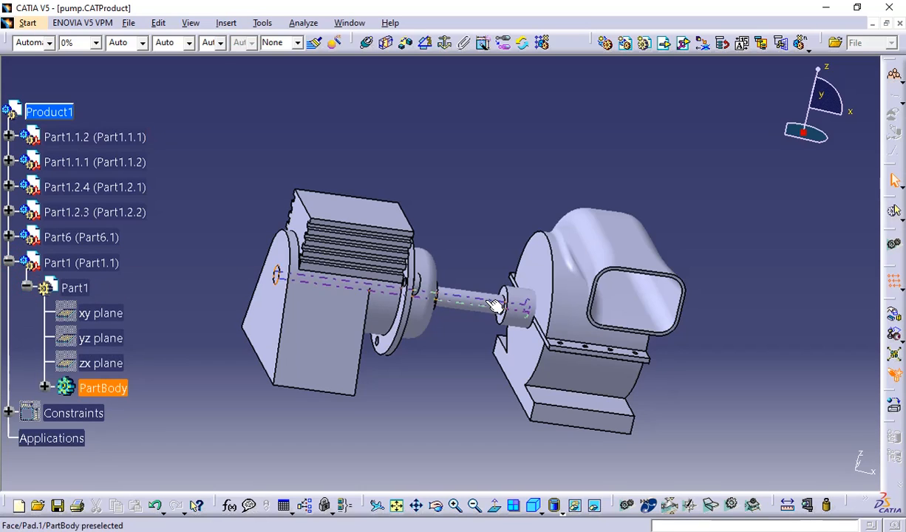
pyautogui.click(8, 262)
# Activate the part Part1.1.2 inside component Part1.1.2 (Part1.1.1) for part-level editing and collapse its tree node.
pyautogui.click(8, 136)
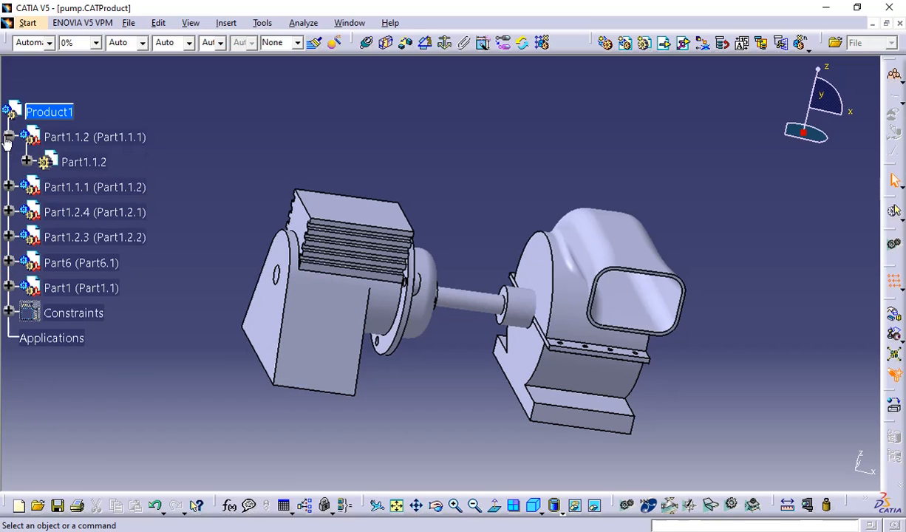
pyautogui.doubleClick(104, 163)
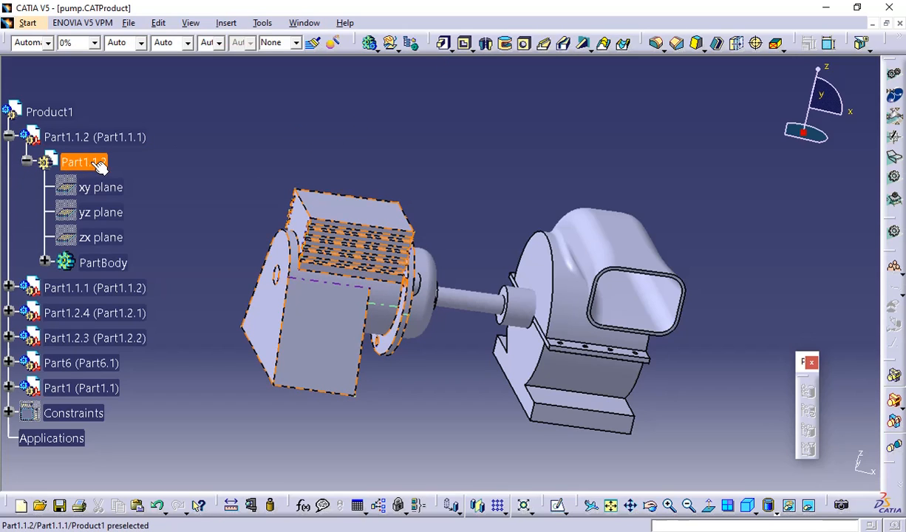
pyautogui.click(27, 161)
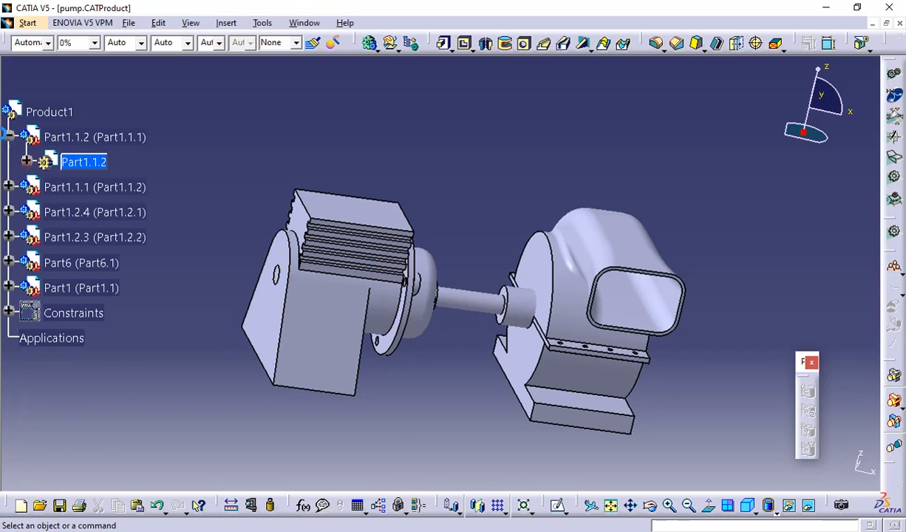
# Collapse the Part1.1.2 (Part1.1.1) tree node and activate that component at product level.
pyautogui.click(9, 136)
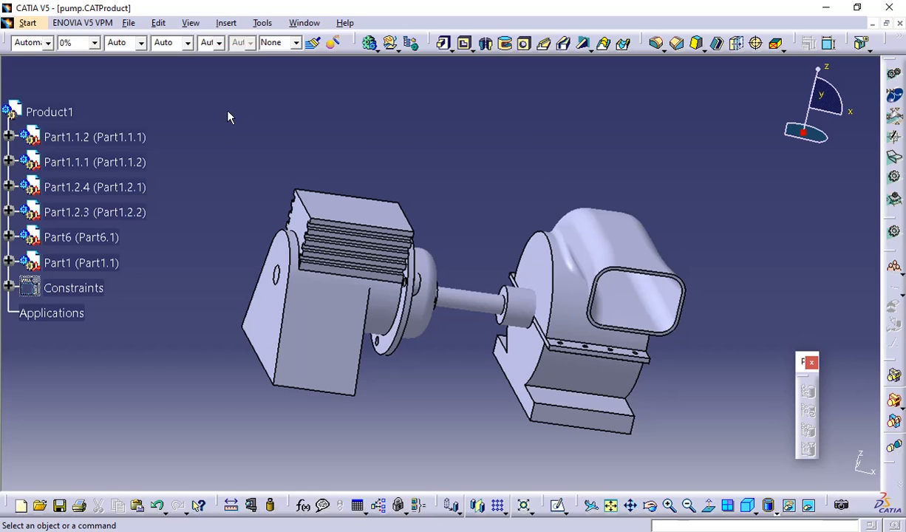
pyautogui.doubleClick(72, 137)
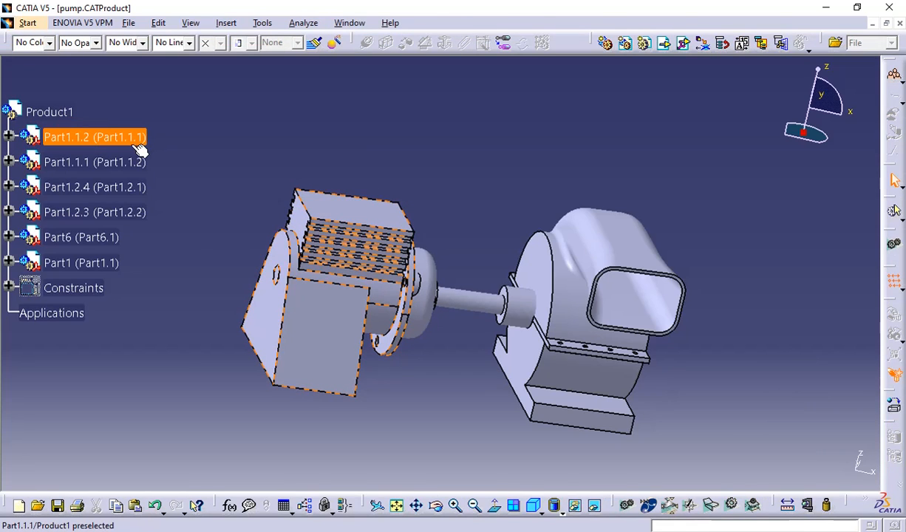
pyautogui.click(139, 145)
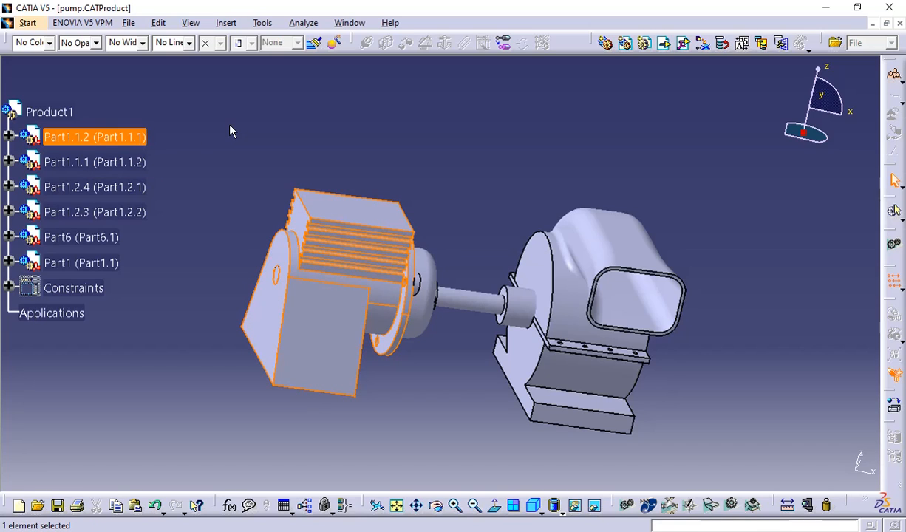
pyautogui.click(230, 128)
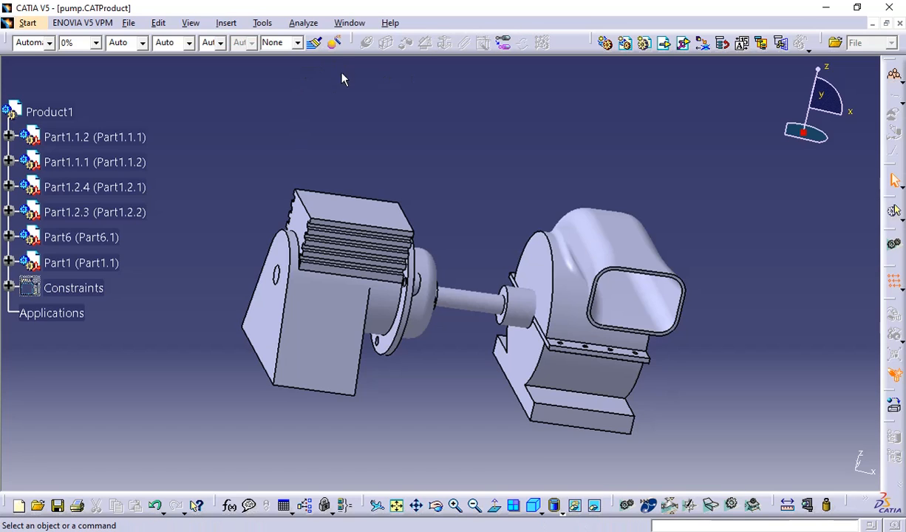
# Check whether the Delete option is available for the active component Part1.1.2 (Part1.1.1) without deleting it.
pyautogui.click(108, 136)
pyautogui.rightClick(107, 136)
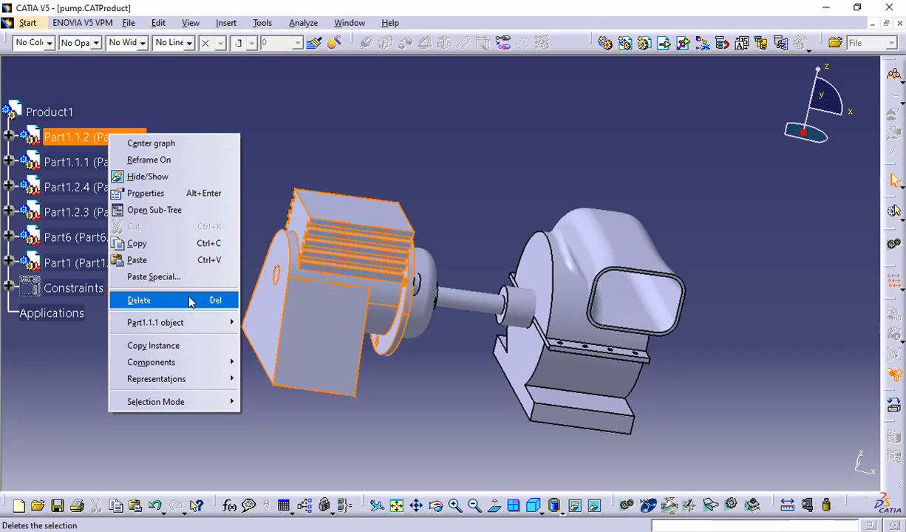
pyautogui.click(287, 145)
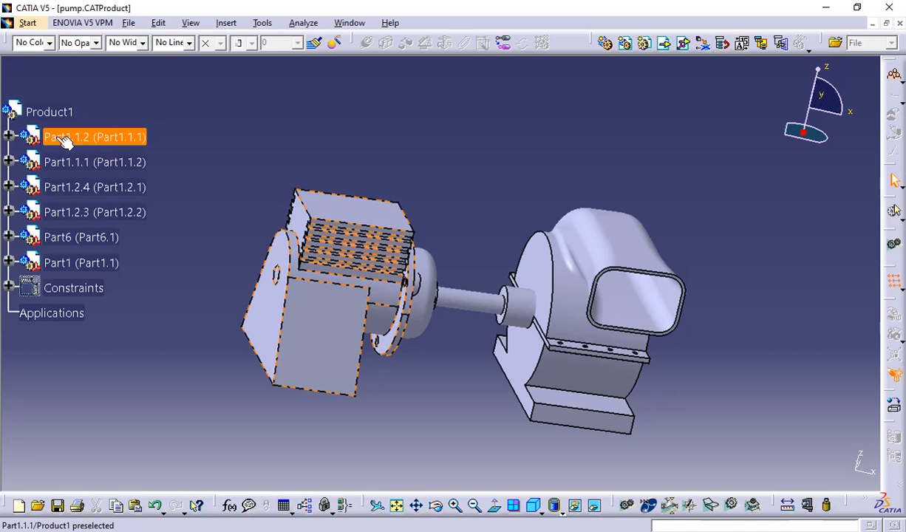
pyautogui.rightClick(148, 138)
pyautogui.moveTo(138, 318)
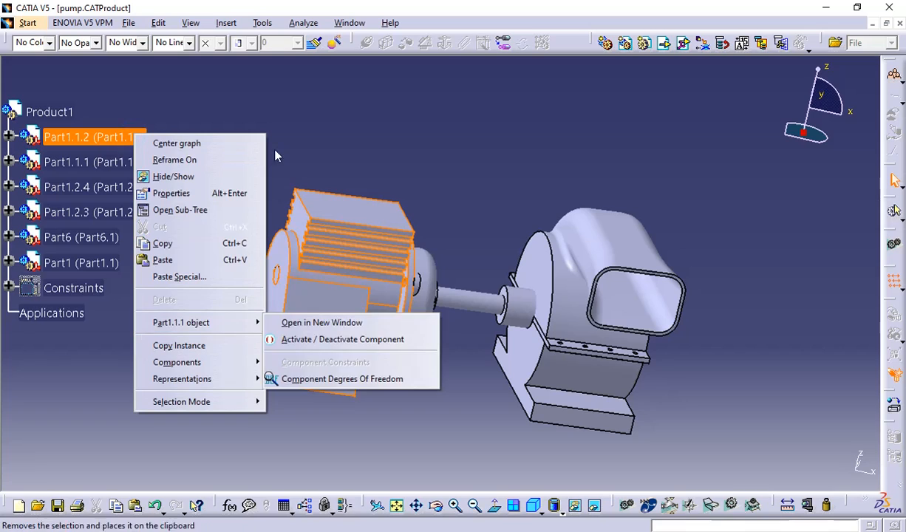
pyautogui.click(323, 94)
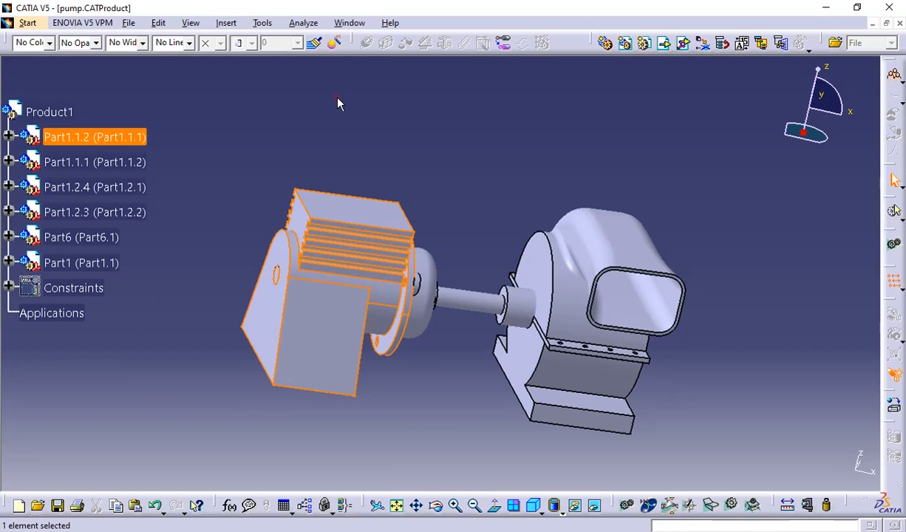
pyautogui.click(116, 145)
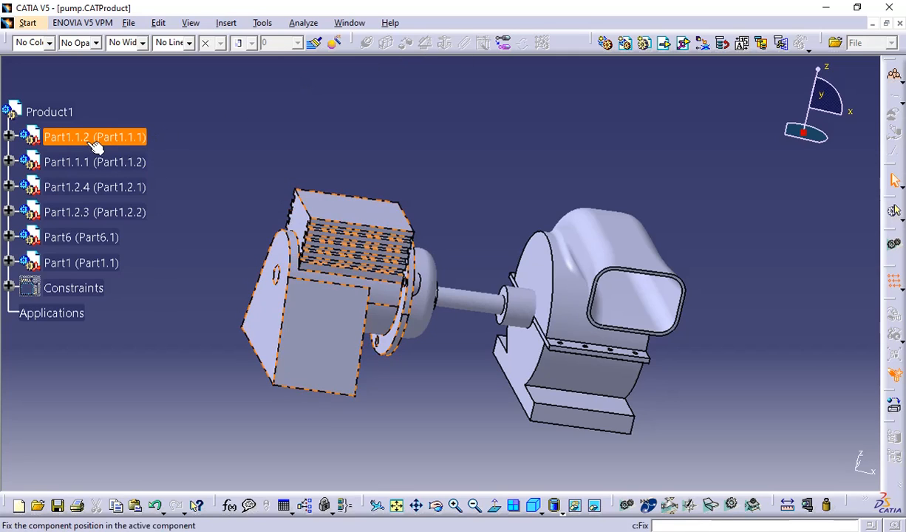
pyautogui.click(88, 162)
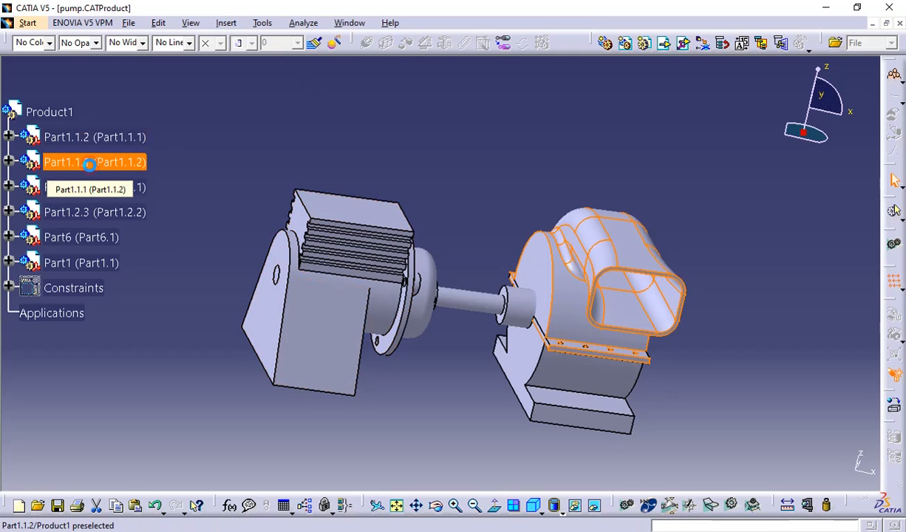
pyautogui.rightClick(89, 136)
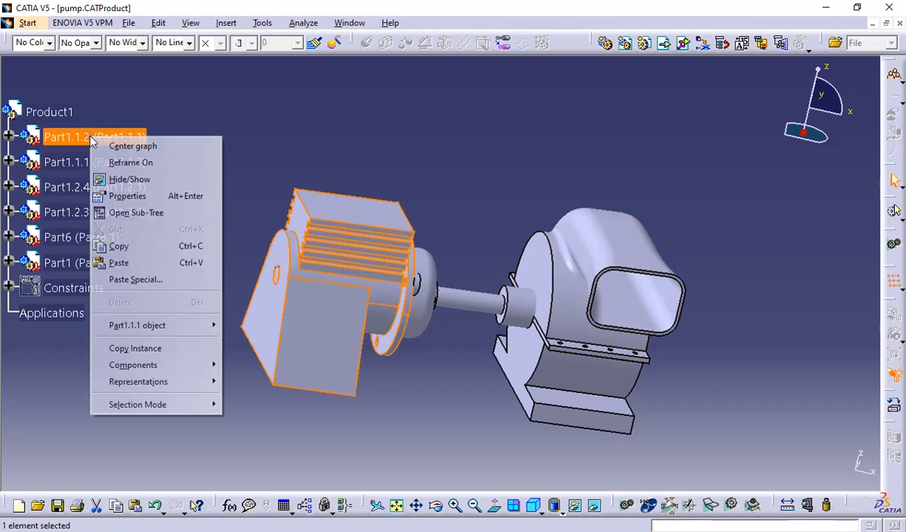
pyautogui.click(214, 93)
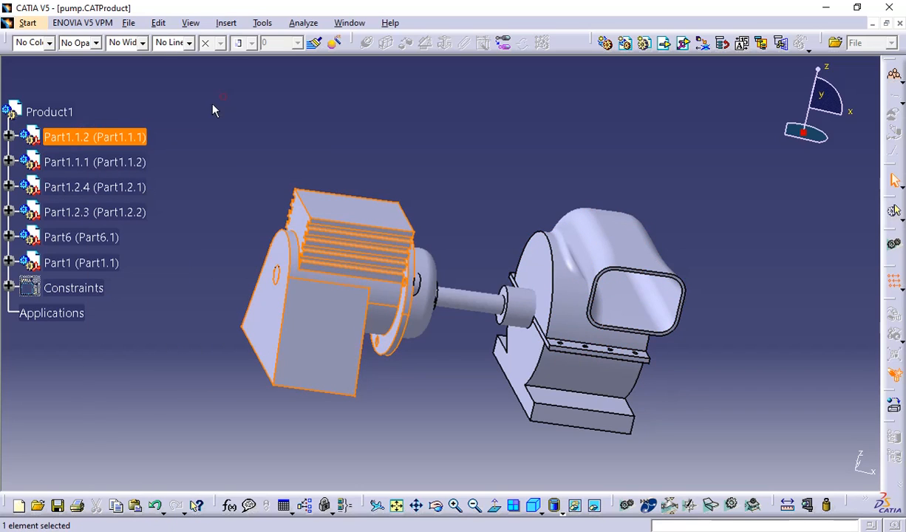
# Activate the components Part1.1.1 (Part1.1.2), Part1.2.4 (Part1.2.1) and Part1.2.3 (Part1.2.2) one after another.
pyautogui.click(55, 164)
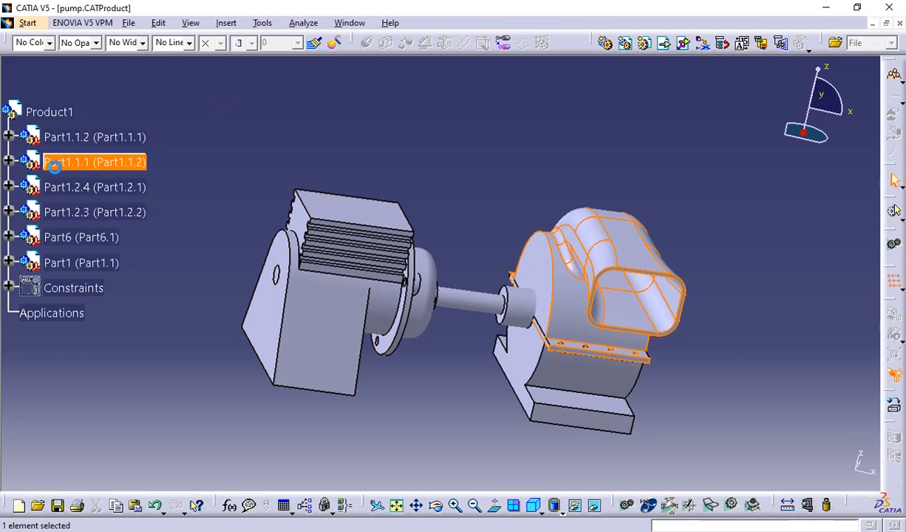
pyautogui.click(297, 119)
pyautogui.click(78, 188)
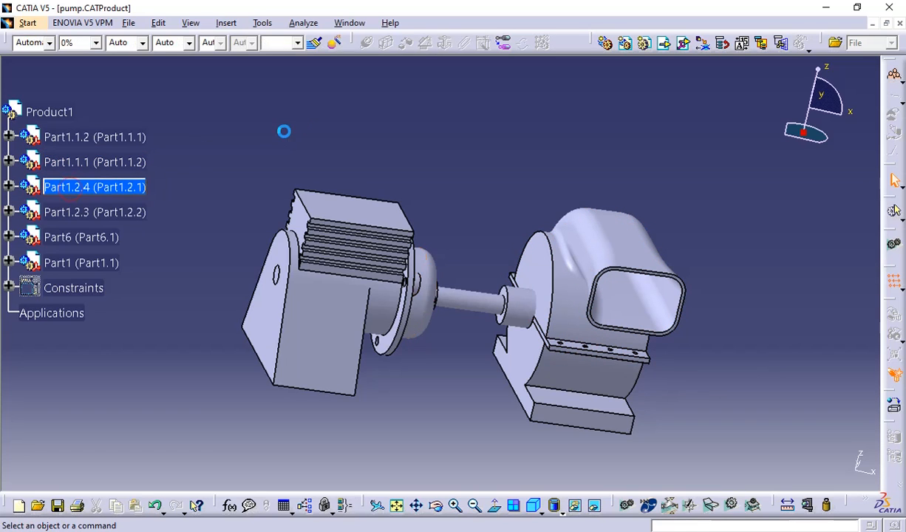
pyautogui.click(81, 211)
pyautogui.click(253, 153)
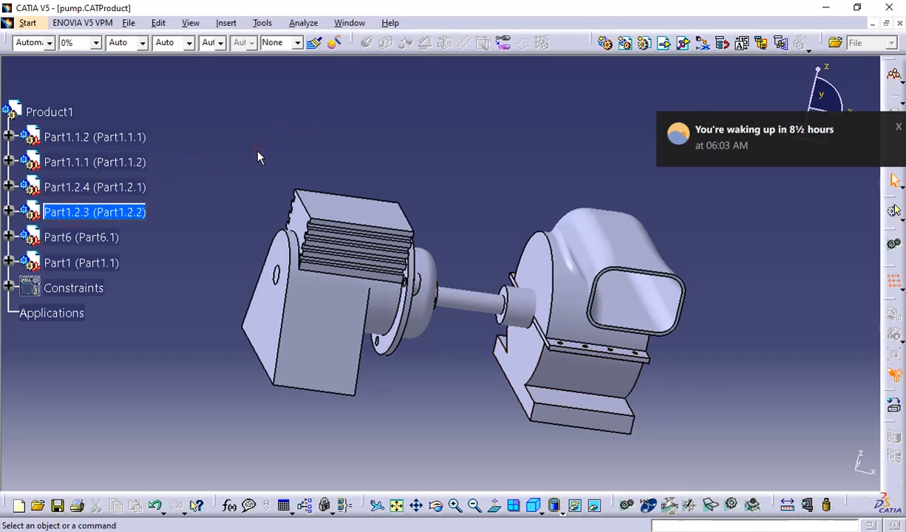
# Compare the availability of Delete for the inactive component Part1.1.2 (Part1.1.1) and the active component Part1.2.3 (Part1.2.2).
pyautogui.click(107, 141)
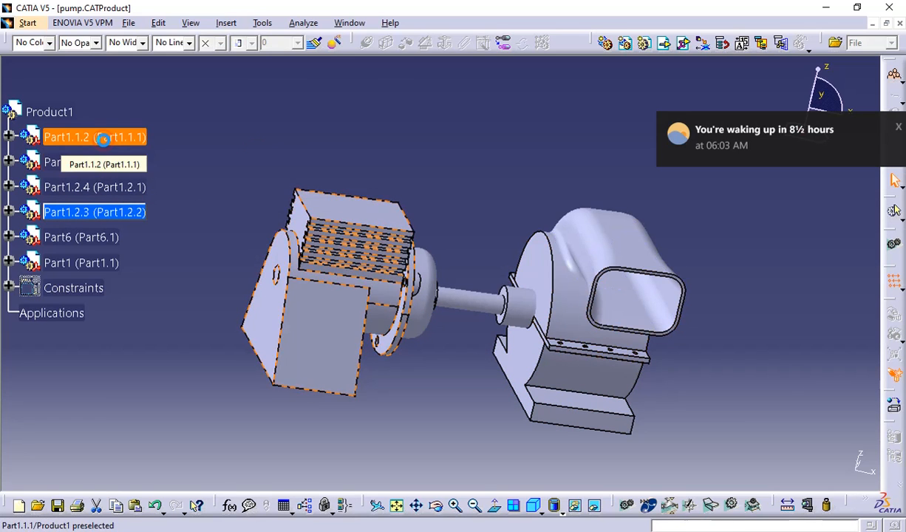
pyautogui.rightClick(104, 143)
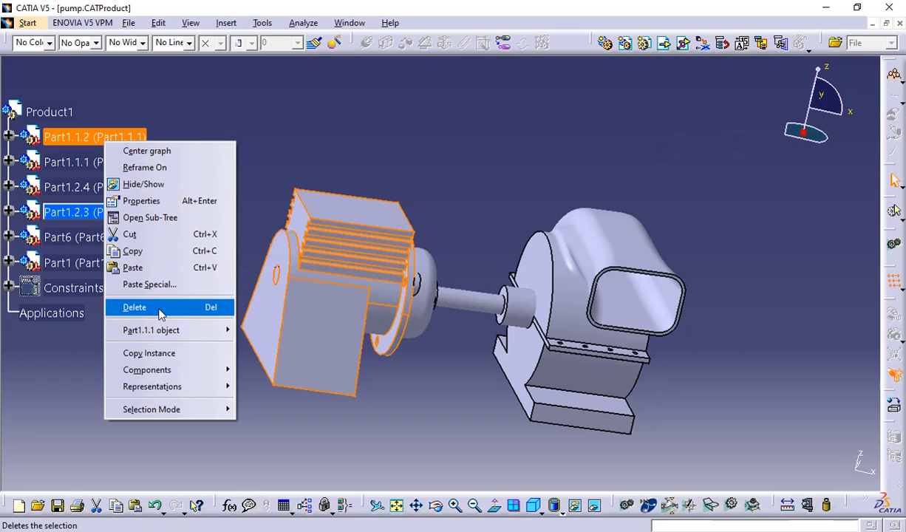
pyautogui.click(277, 135)
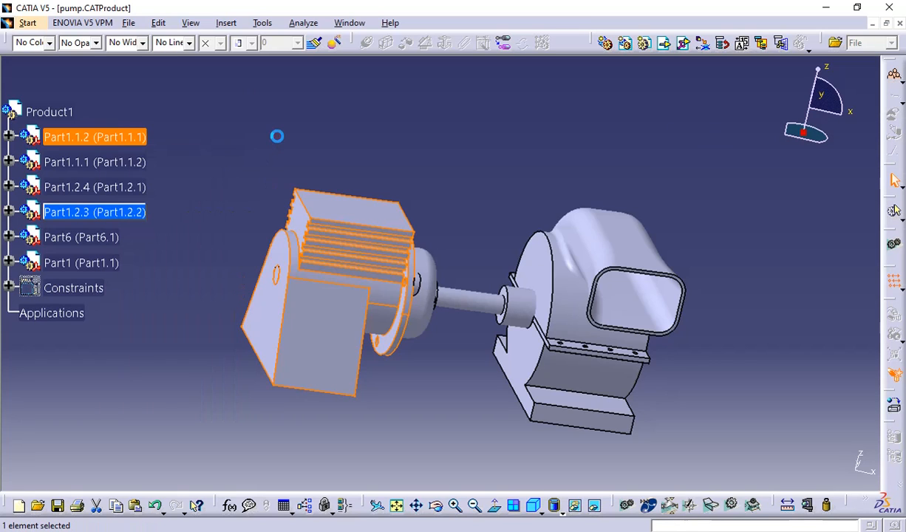
pyautogui.rightClick(96, 215)
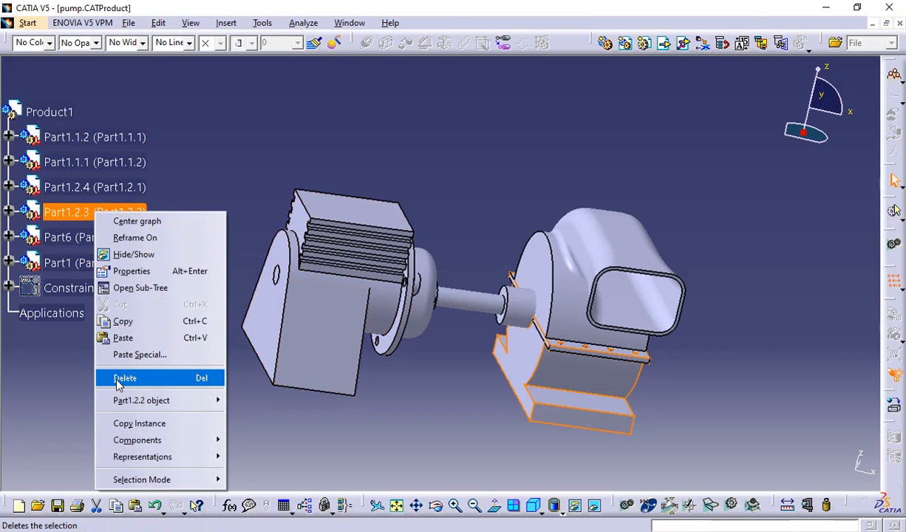
pyautogui.click(66, 364)
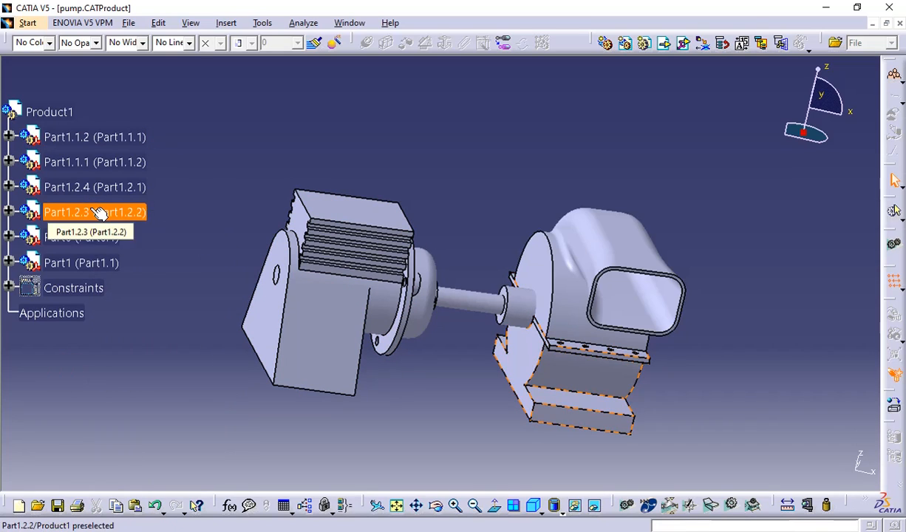
pyautogui.keyDown('ctrl'); pyautogui.click(76, 189); pyautogui.keyUp('ctrl')
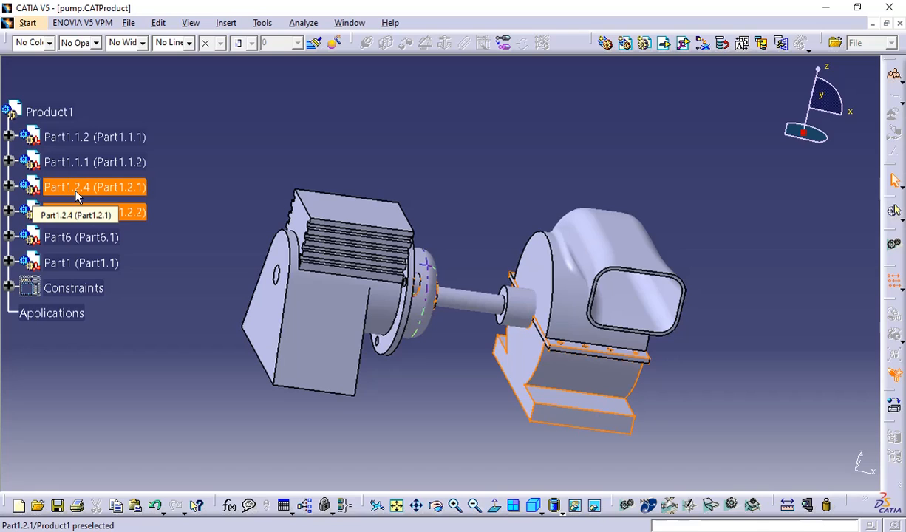
pyautogui.keyDown('ctrl'); pyautogui.click(60, 191); pyautogui.keyUp('ctrl')
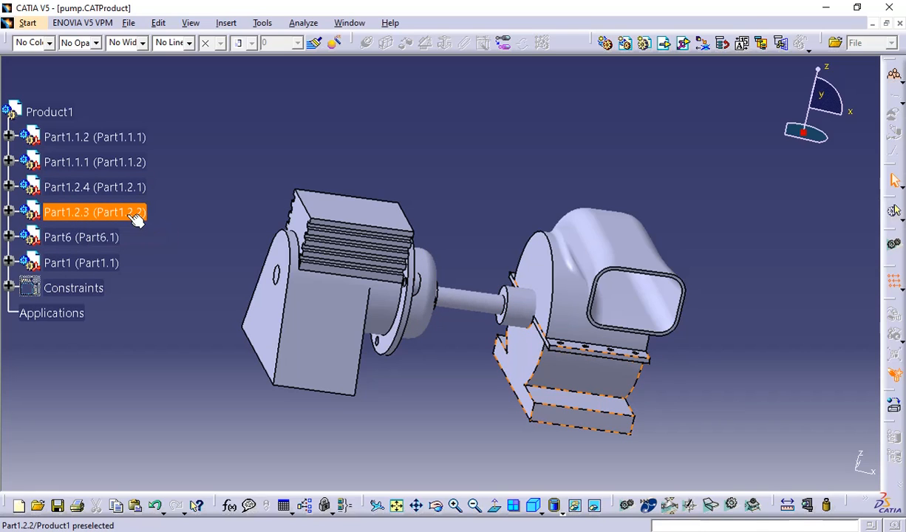
pyautogui.keyDown('ctrl'); pyautogui.click(580, 350); pyautogui.keyUp('ctrl')
pyautogui.keyDown('ctrl'); pyautogui.click(580, 350); pyautogui.keyUp('ctrl')
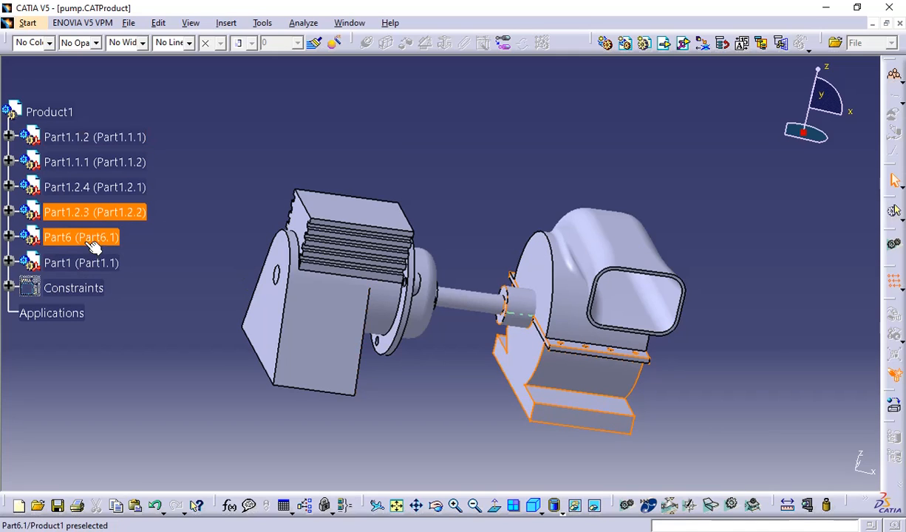
pyautogui.rightClick(118, 217)
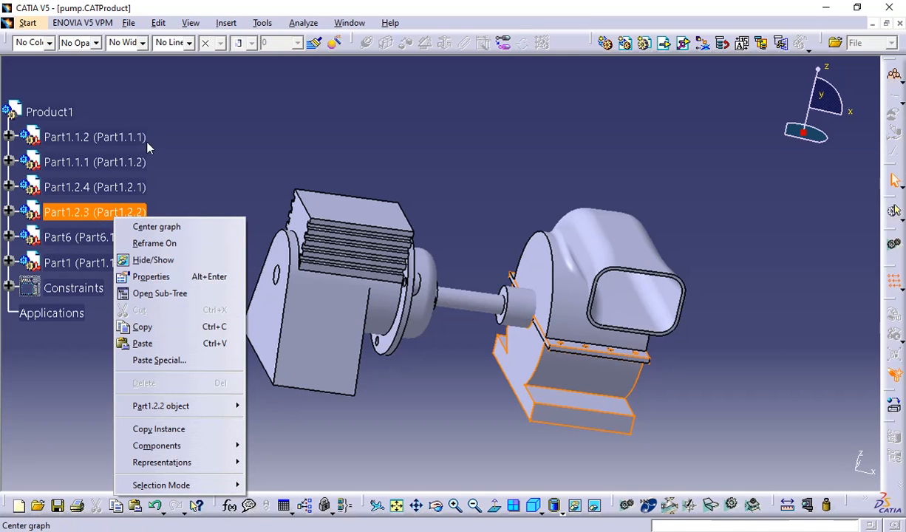
# Activate Part1.1.1 (Part1.1.2) and check whether Part1.2.3 (Part1.2.2) can be deleted.
pyautogui.click(105, 169)
pyautogui.click(105, 169)
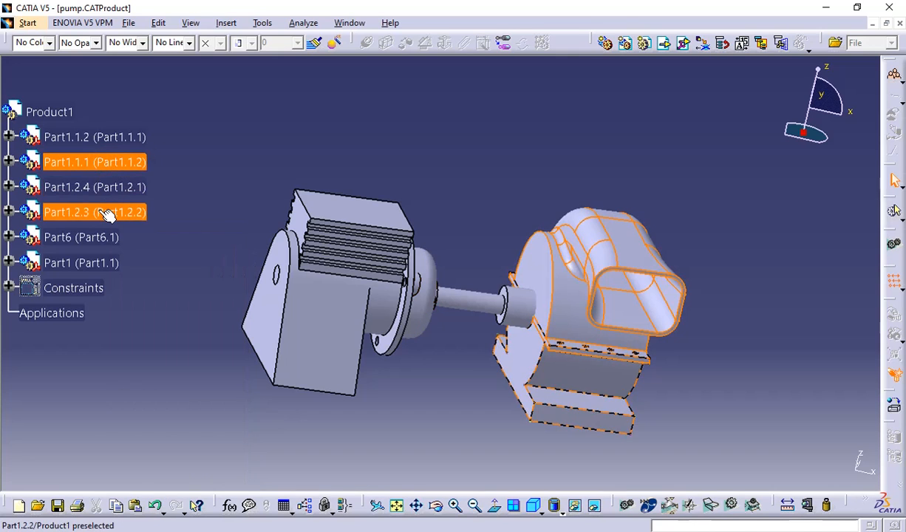
pyautogui.rightClick(107, 214)
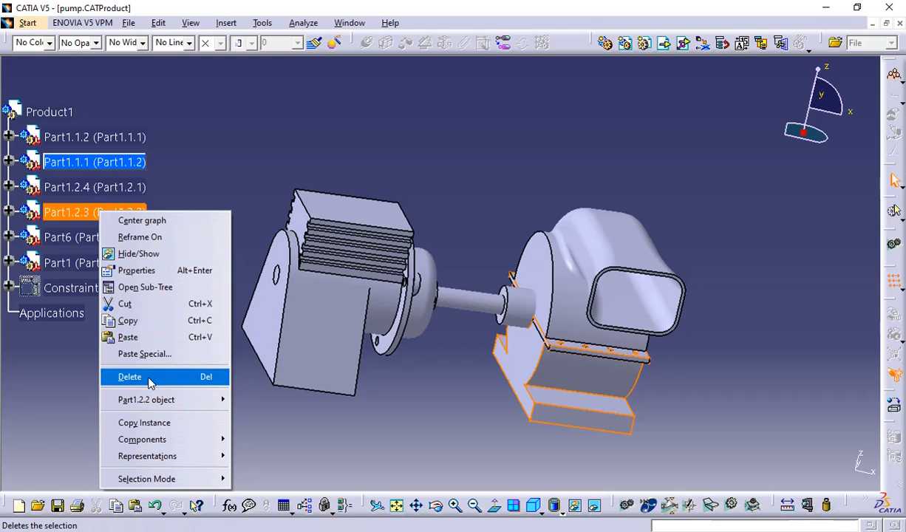
pyautogui.click(205, 145)
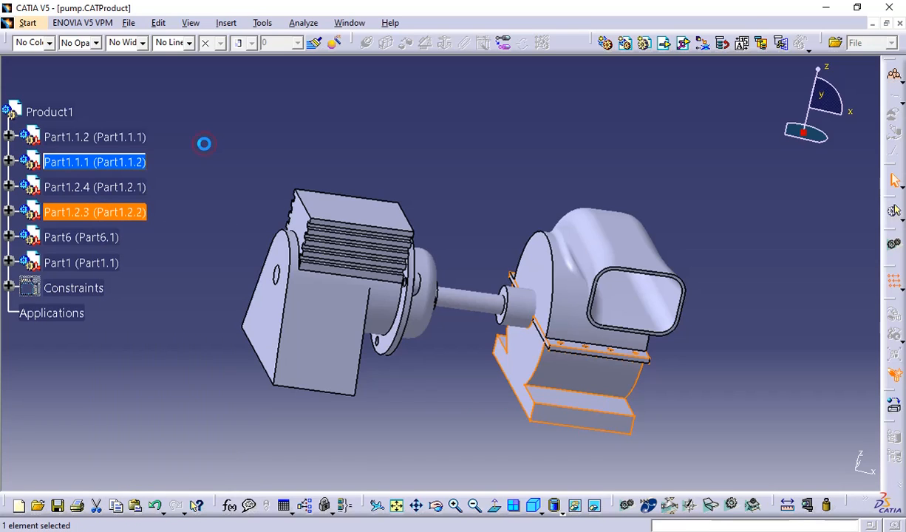
# Activate the root Product1 and check the Delete option for Part1.2.4 (Part1.2.1), Part1.1.2 (Part1.1.1) and Part1 (Part1.1).
pyautogui.click(65, 112)
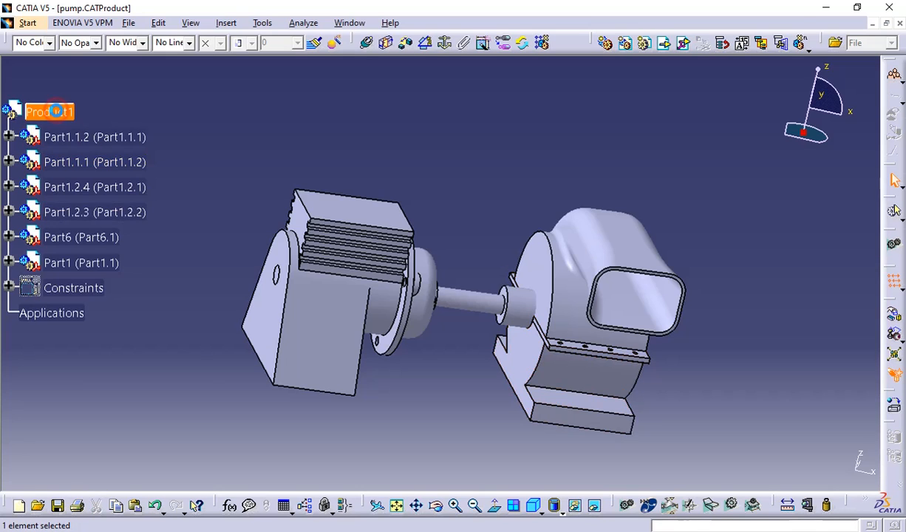
pyautogui.rightClick(83, 193)
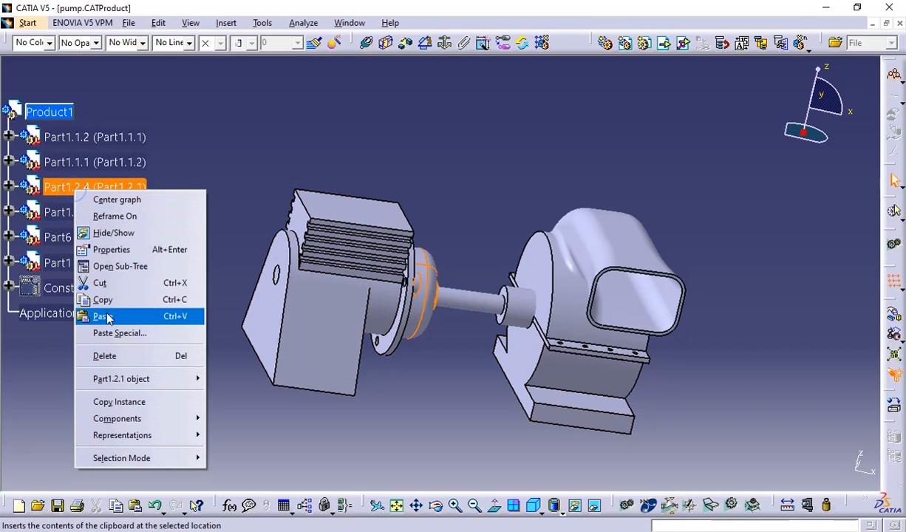
pyautogui.click(68, 142)
pyautogui.rightClick(68, 142)
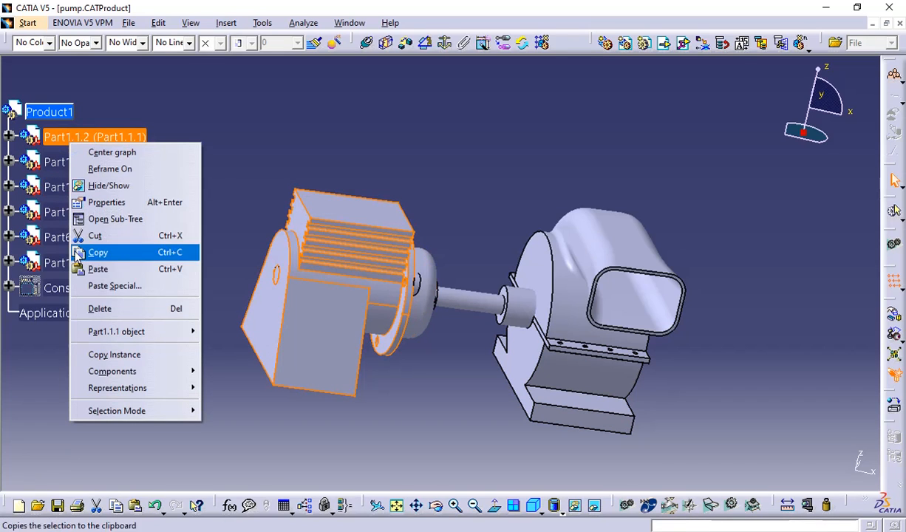
pyautogui.rightClick(60, 264)
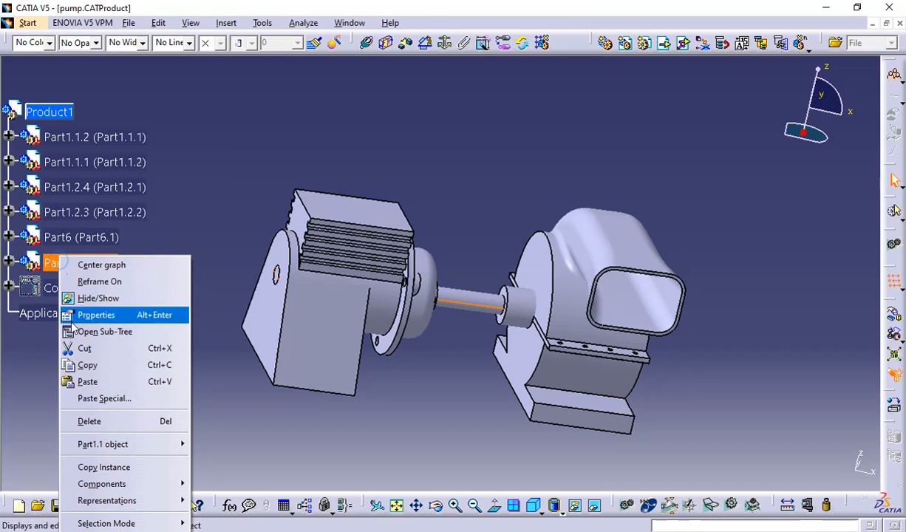
pyautogui.click(275, 136)
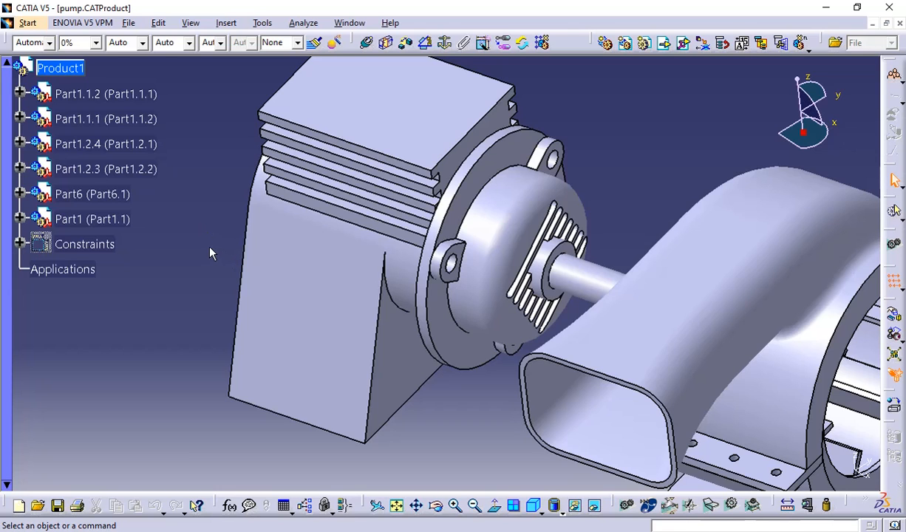
# Replace the slotted motor cover Part1.2.4 (Part1.2.1) with housing.CATPart from the Desktop, replacing all instances.
pyautogui.moveTo(210, 253); pyautogui.dragTo(219, 302, button='middle')
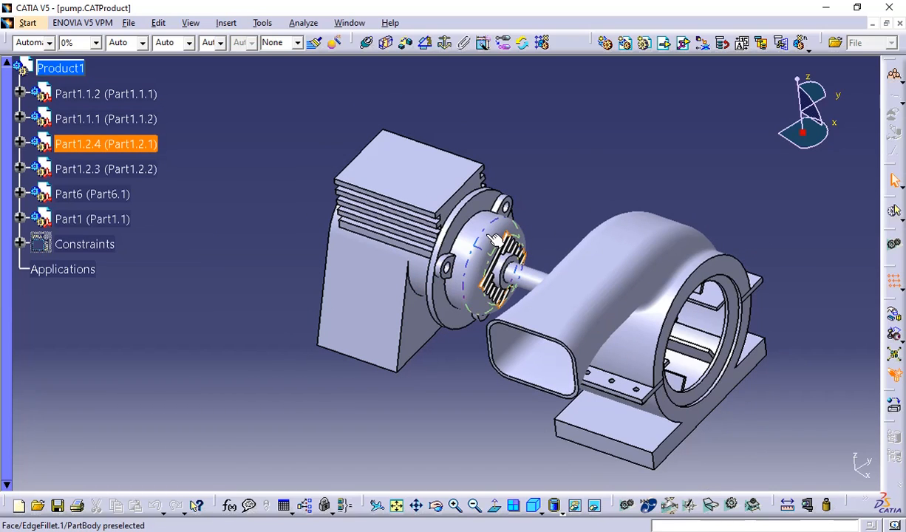
pyautogui.click(703, 44)
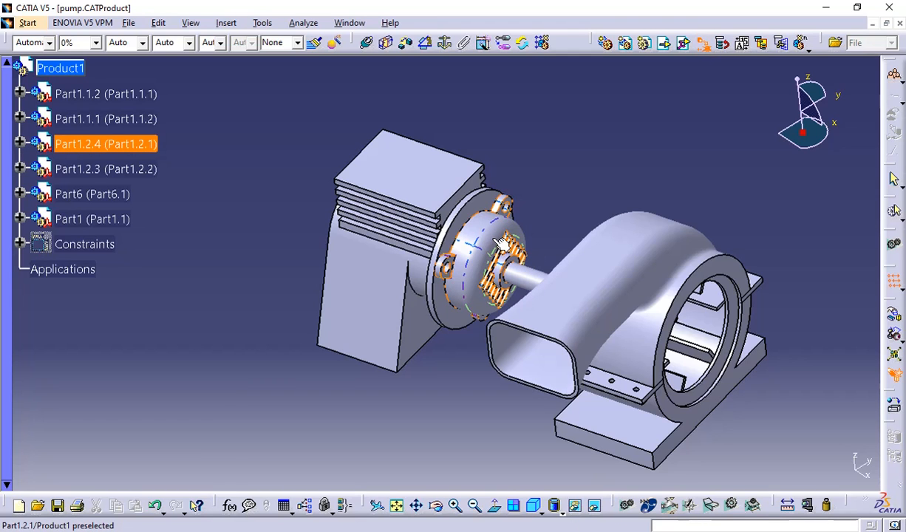
pyautogui.moveTo(546, 225); pyautogui.dragTo(556, 123, button='middle')
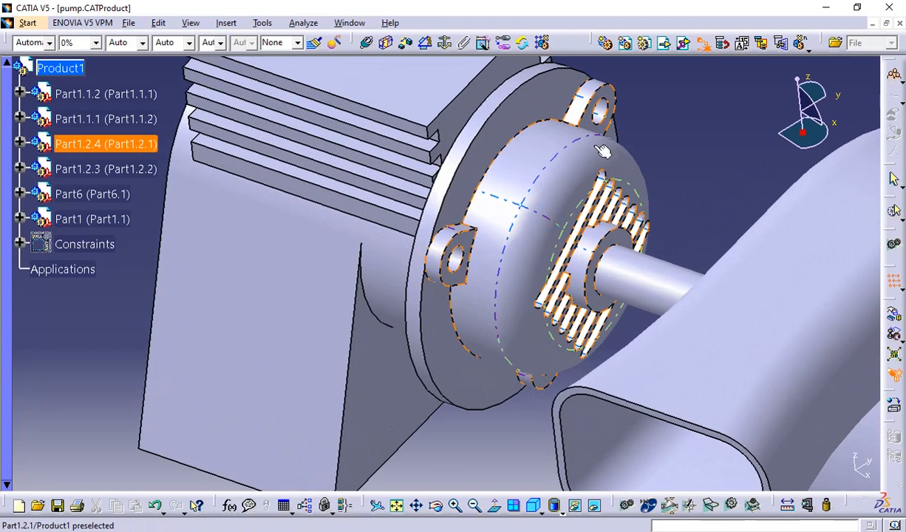
pyautogui.moveTo(724, 126); pyautogui.dragTo(668, 150, button='middle')
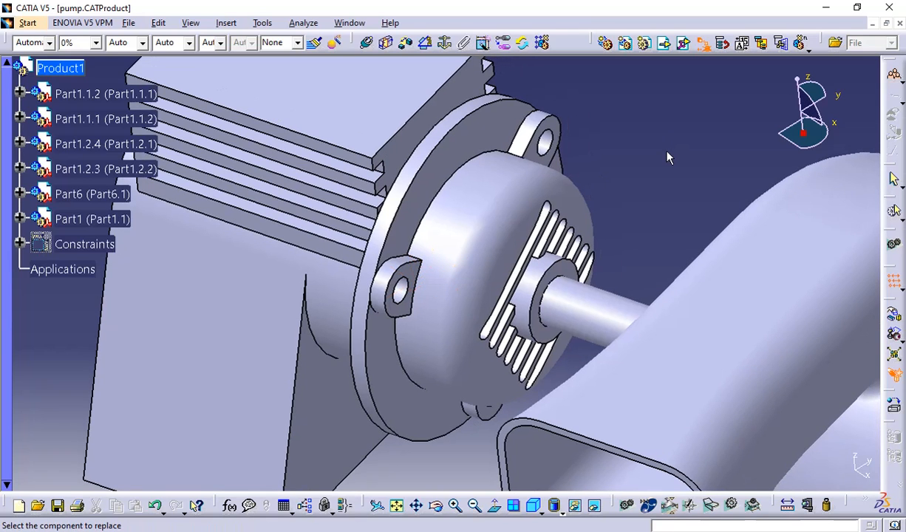
pyautogui.scroll(-4, 667, 157)
pyautogui.moveTo(667, 157); pyautogui.dragTo(642, 207, button='middle')
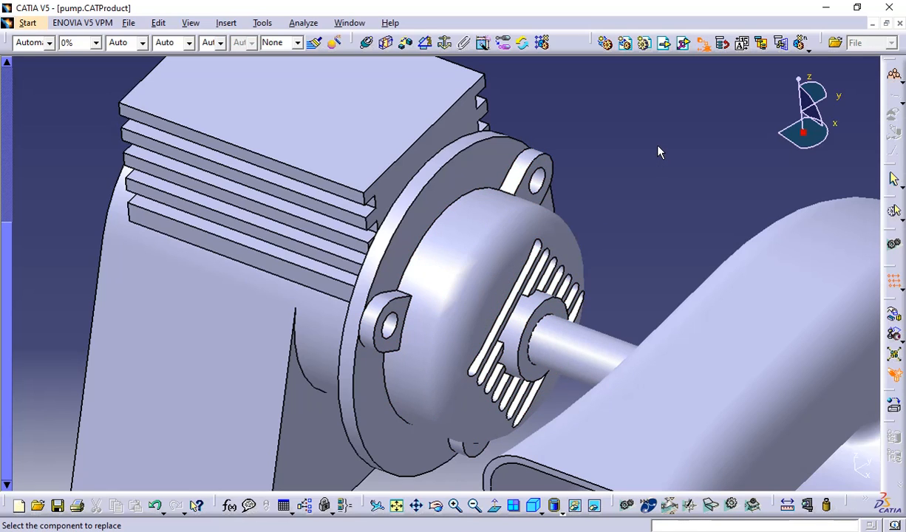
pyautogui.click(478, 258)
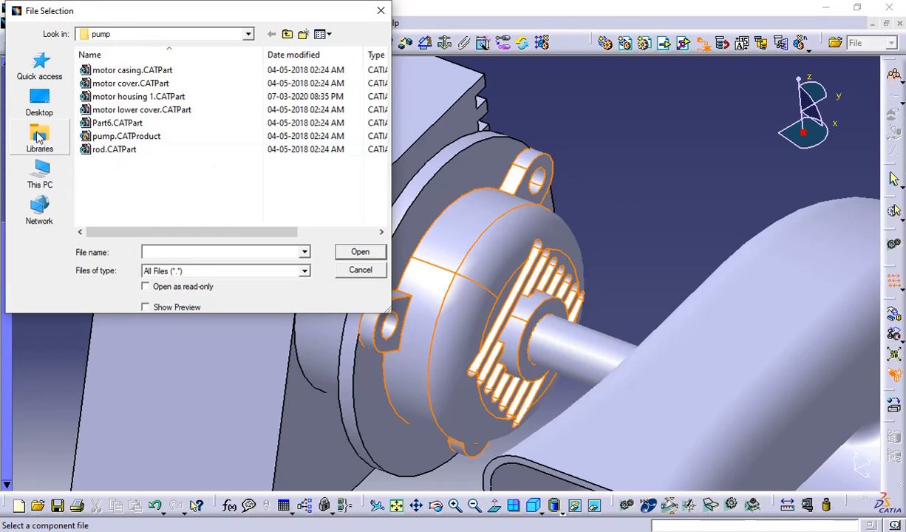
pyautogui.click(39, 101)
pyautogui.scroll(-5, 194, 159)
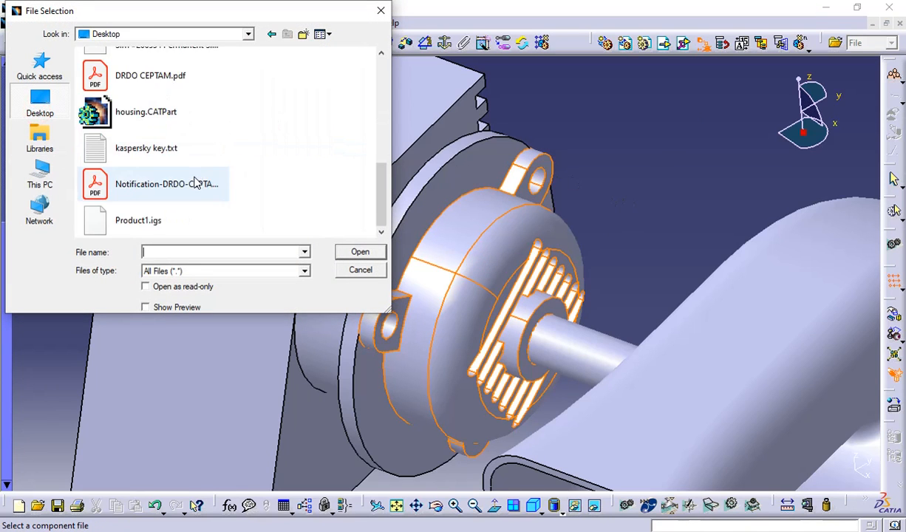
pyautogui.click(173, 118)
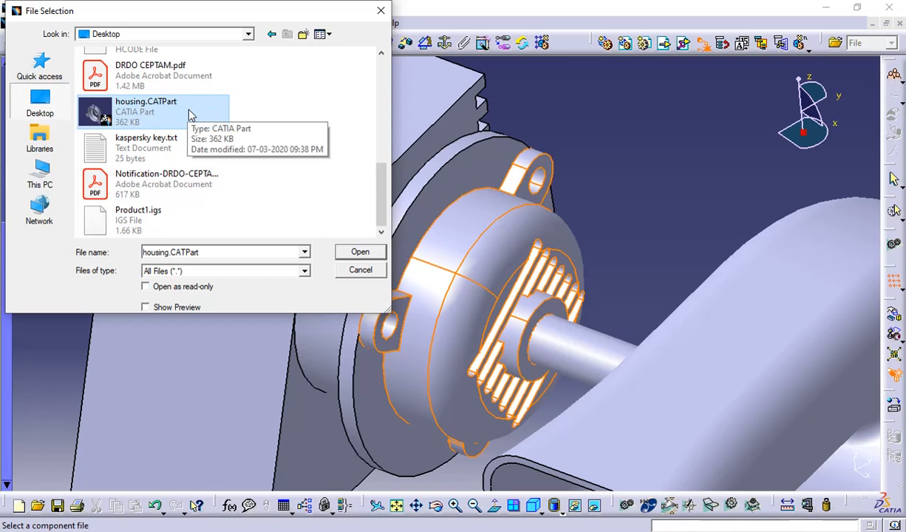
pyautogui.click(344, 255)
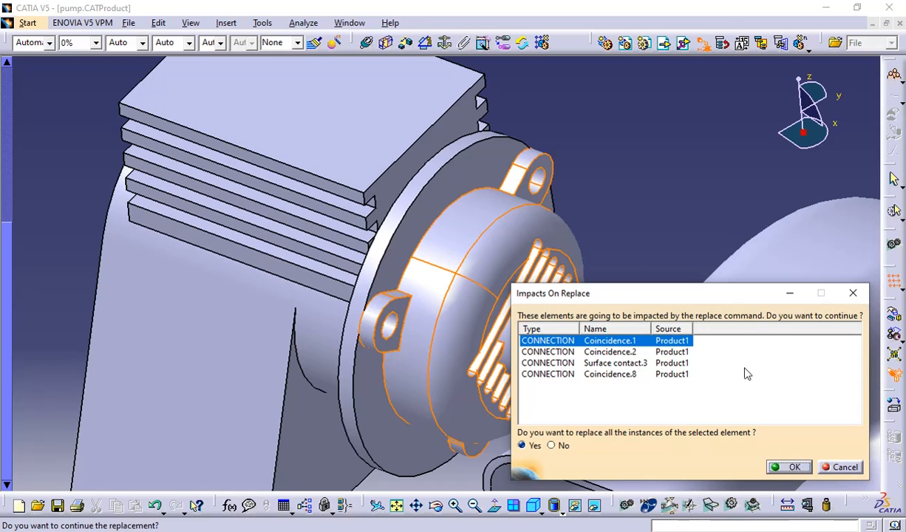
pyautogui.click(786, 467)
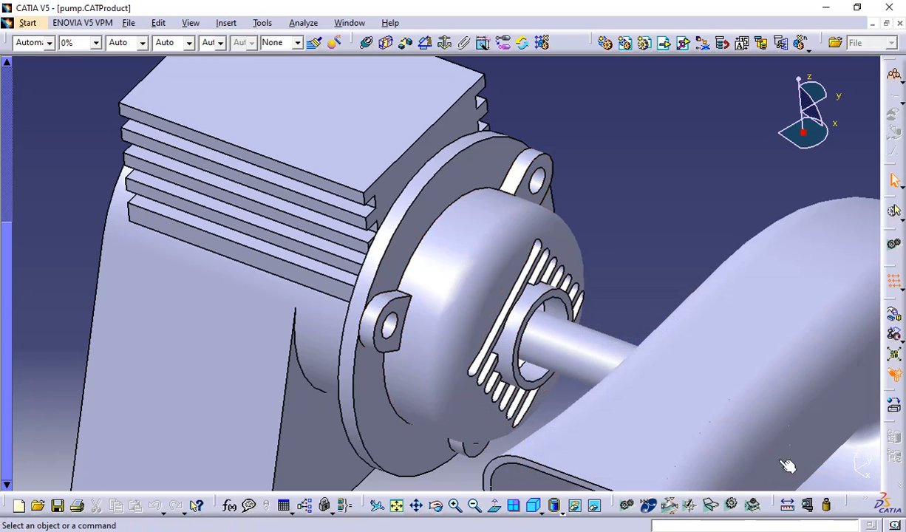
# Replace the slotted cover around the shaft with motor housing 1.CATPart from the pump folder, for all instances.
pyautogui.moveTo(618, 293); pyautogui.dragTo(603, 262, button='middle')
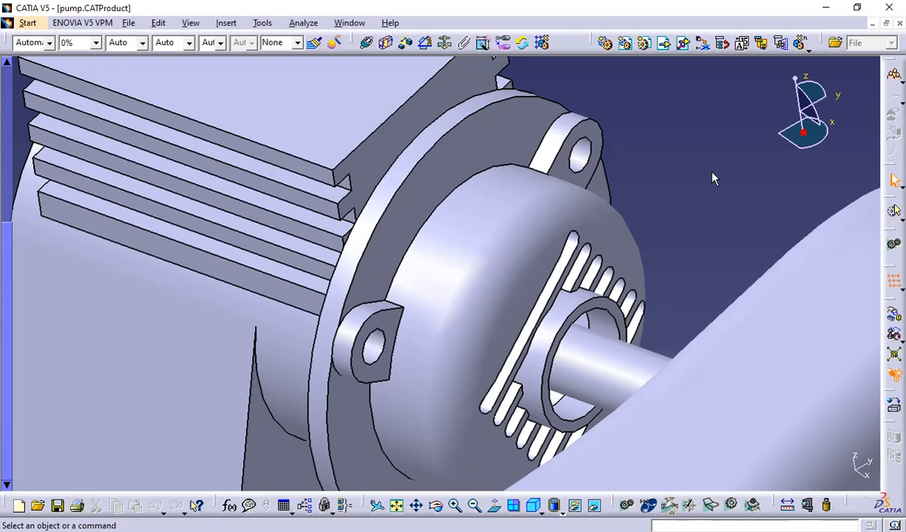
pyautogui.keyDown('ctrl'); pyautogui.moveTo(712, 179); pyautogui.dragTo(706, 235, button='middle'); pyautogui.keyUp('ctrl')
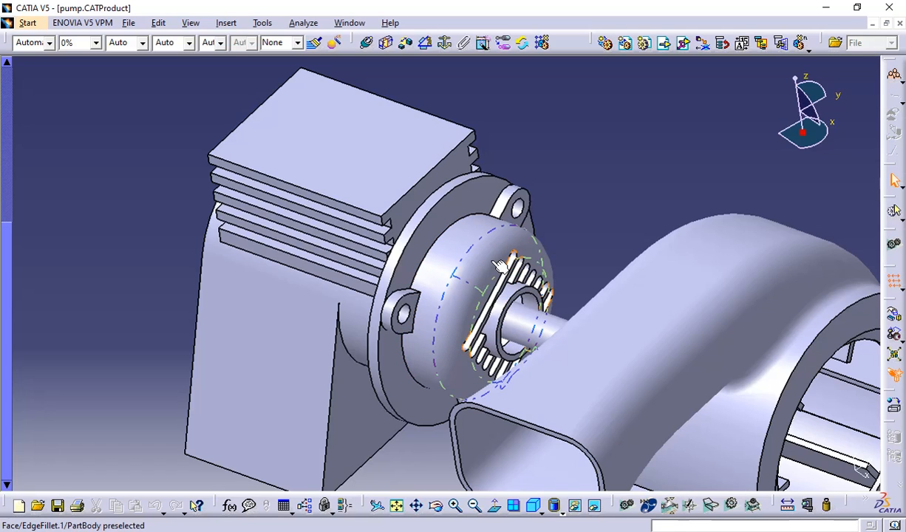
pyautogui.moveTo(464, 285); pyautogui.dragTo(458, 290, button='middle')
pyautogui.scroll(3, 457, 287)
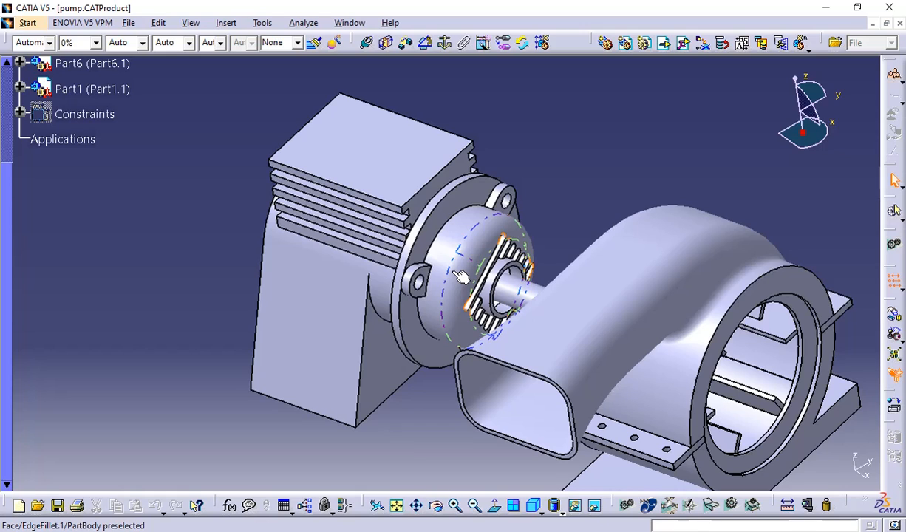
pyautogui.middleClick(579, 213)
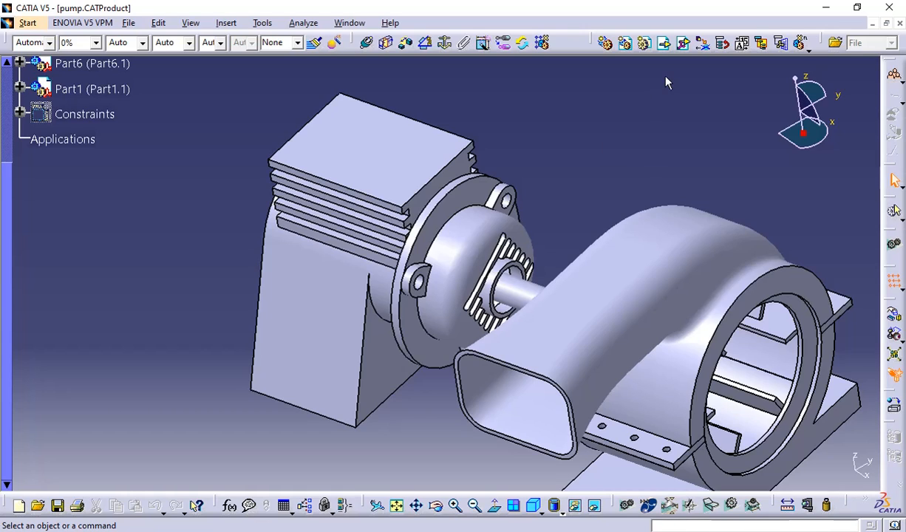
pyautogui.click(706, 52)
pyautogui.click(476, 244)
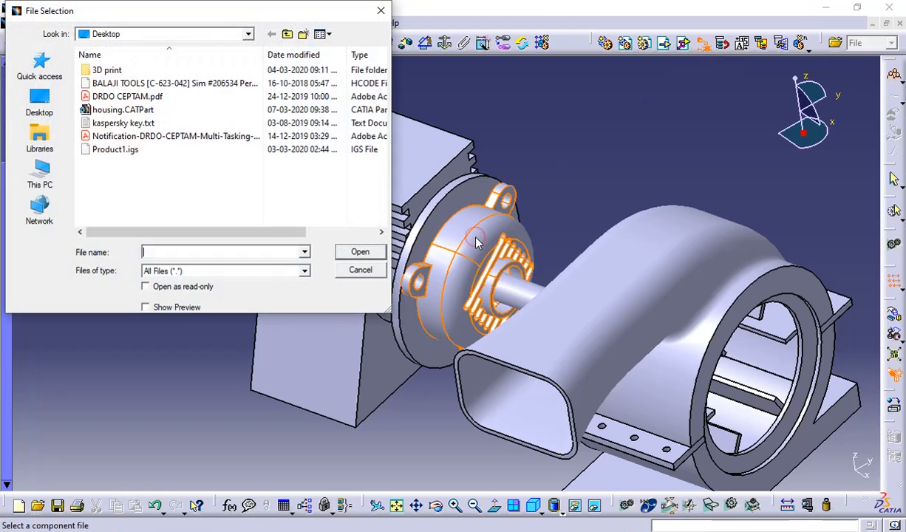
pyautogui.click(43, 175)
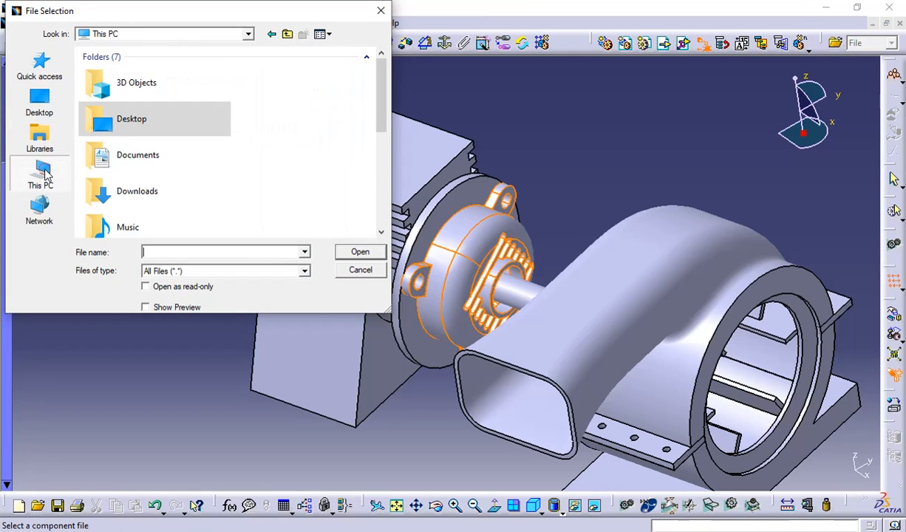
pyautogui.scroll(-3, 156, 172)
pyautogui.doubleClick(158, 173)
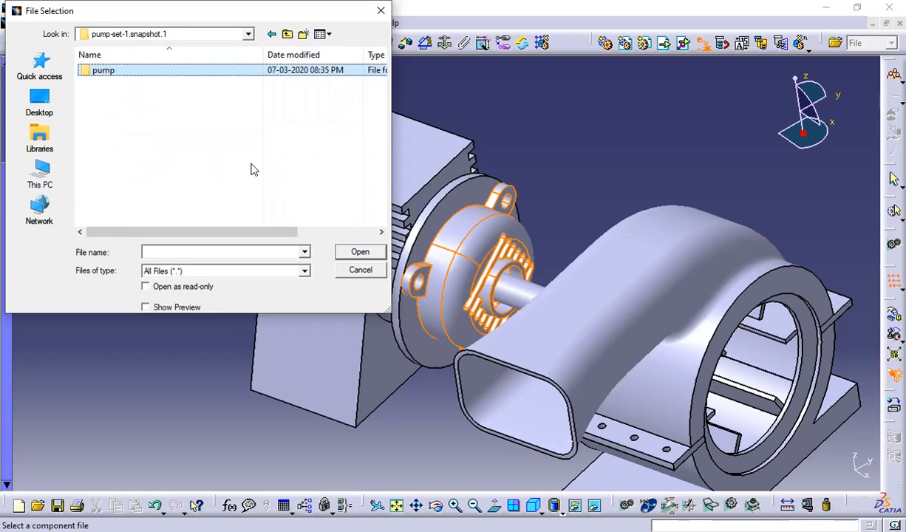
pyautogui.doubleClick(123, 72)
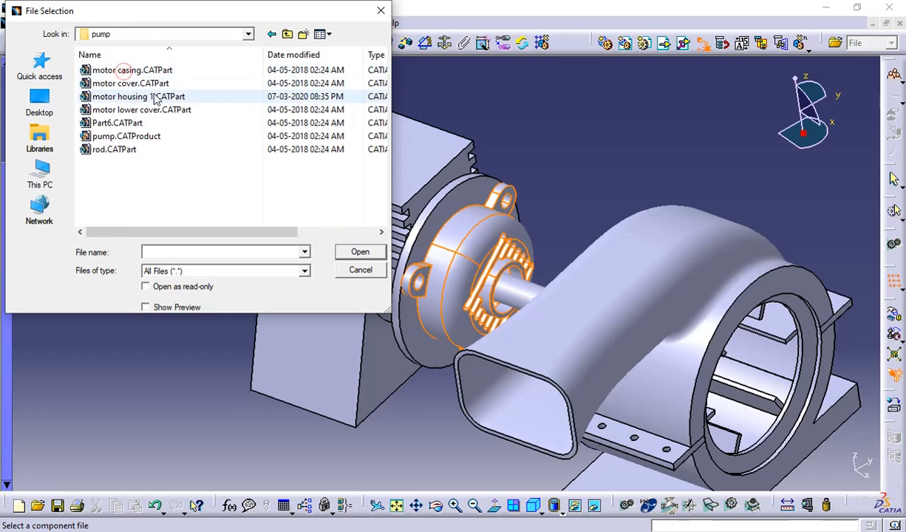
pyautogui.click(136, 100)
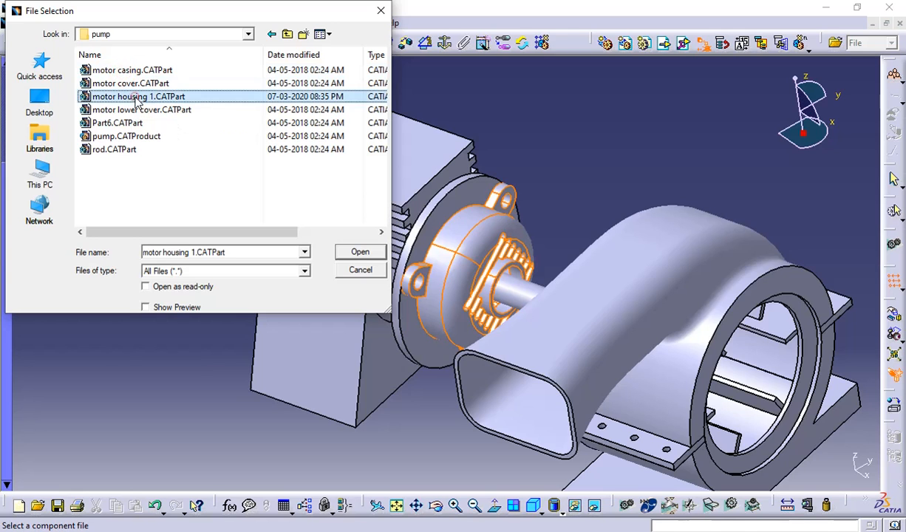
pyautogui.click(357, 251)
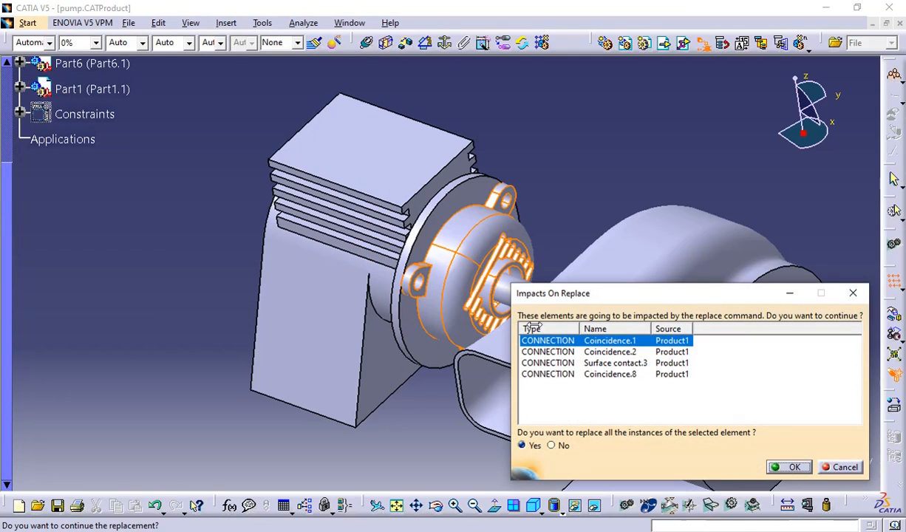
pyautogui.click(788, 468)
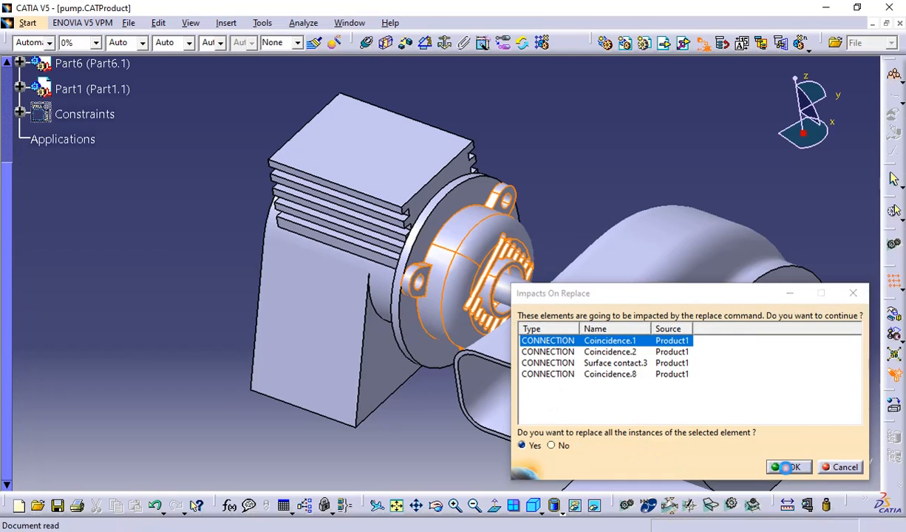
# Examine the replaced motor housing, its fit around the shaft and the complete pump assembly.
pyautogui.scroll(-1, 554, 243)
pyautogui.moveTo(554, 243); pyautogui.dragTo(545, 300, button='middle')
pyautogui.click(554, 243)
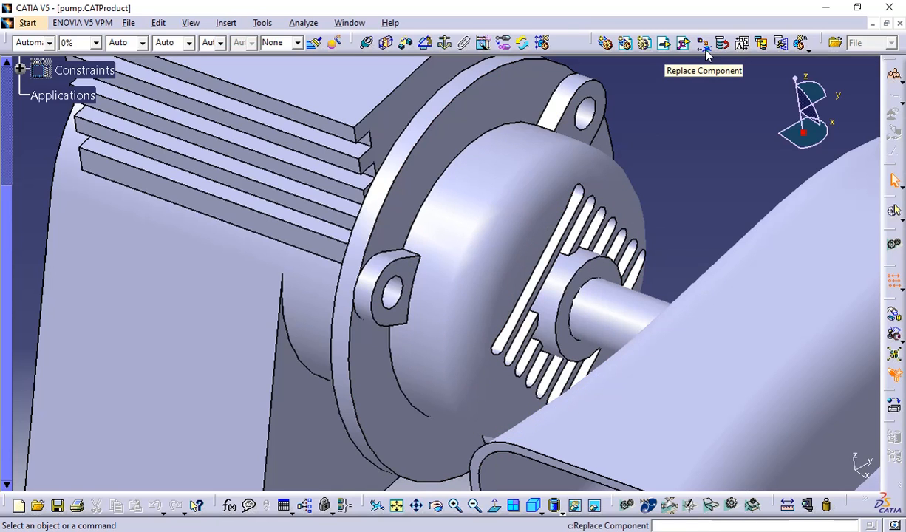
pyautogui.scroll(1, 711, 158)
pyautogui.scroll(-2, 711, 157)
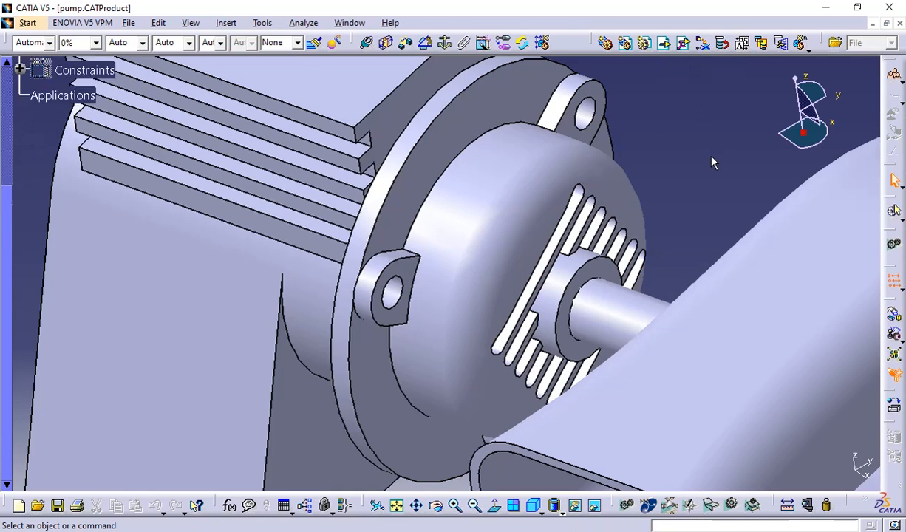
pyautogui.moveTo(708, 155); pyautogui.dragTo(710, 191, button='middle')
pyautogui.click(709, 155)
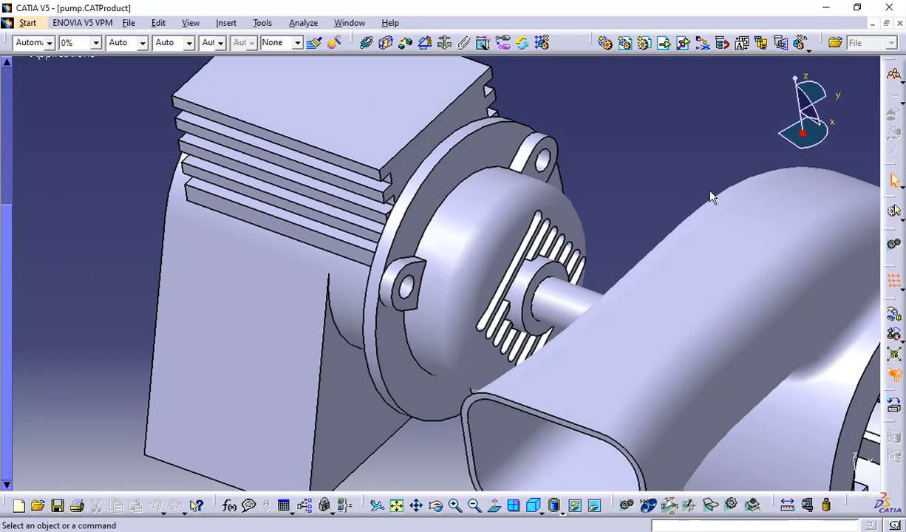
pyautogui.click(667, 196)
pyautogui.moveTo(673, 196); pyautogui.dragTo(660, 264, button='middle')
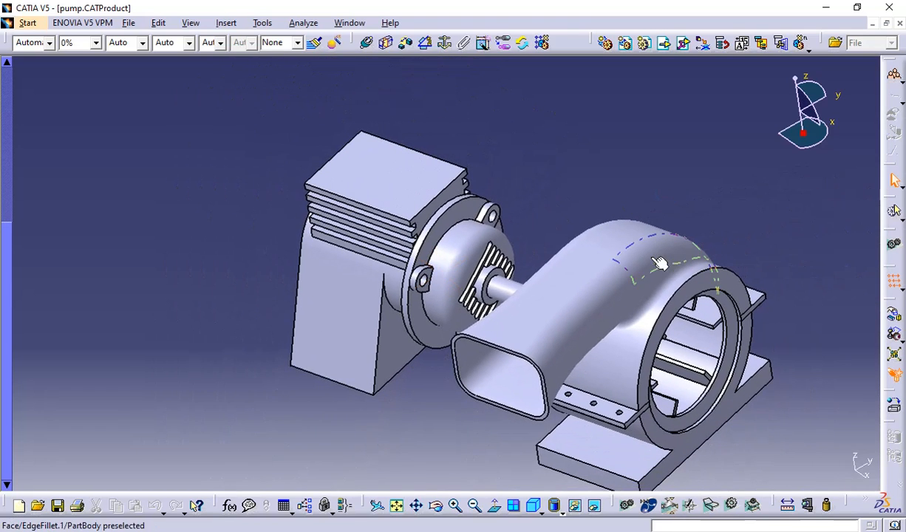
pyautogui.click(466, 281)
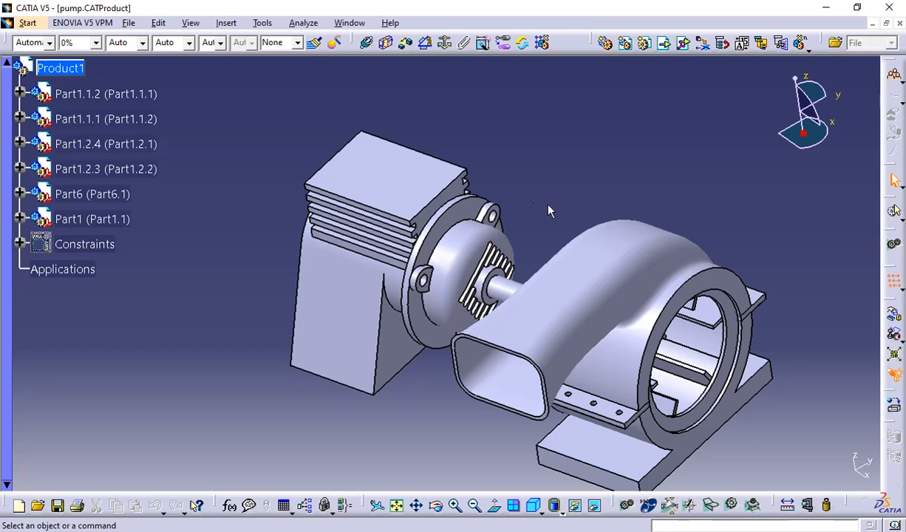
pyautogui.moveTo(548, 209); pyautogui.dragTo(548, 251, button='middle')
pyautogui.moveTo(477, 363); pyautogui.dragTo(488, 312, button='middle')
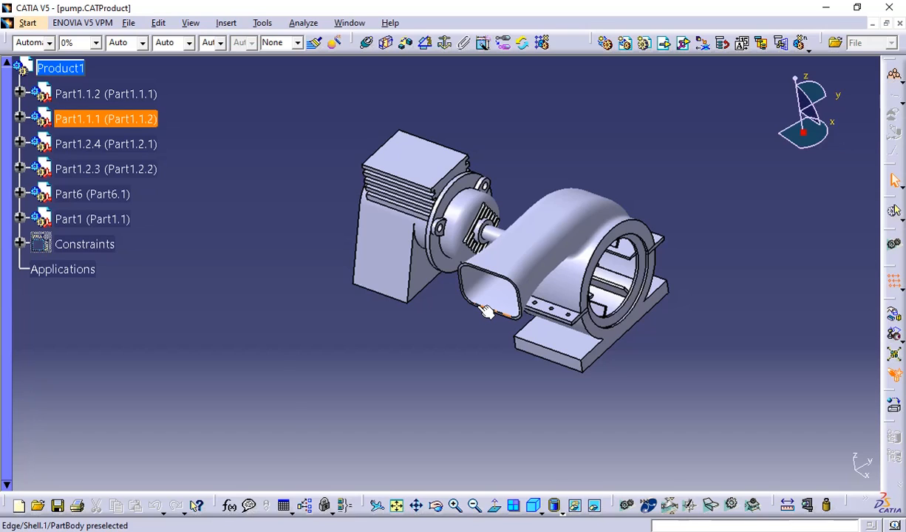
# Activate the root Product1 in the specification tree.
pyautogui.click(321, 340)
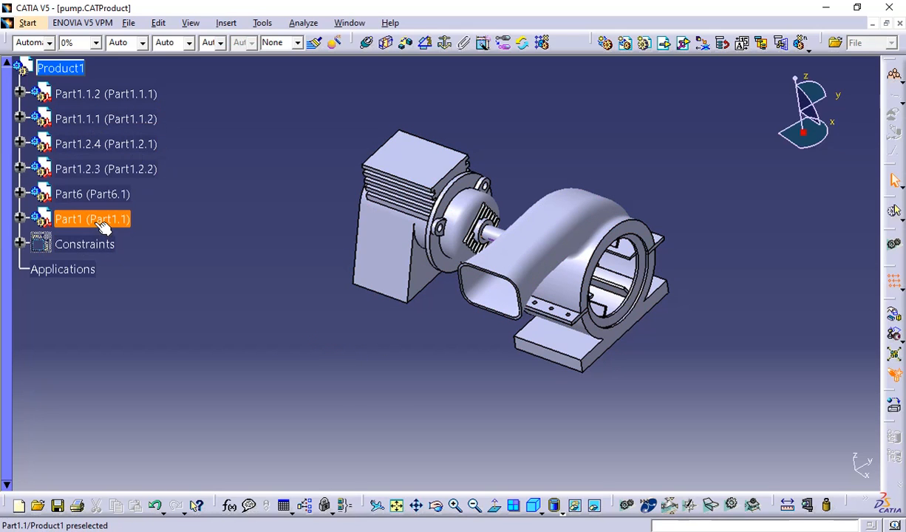
pyautogui.scroll(1, 83, 85)
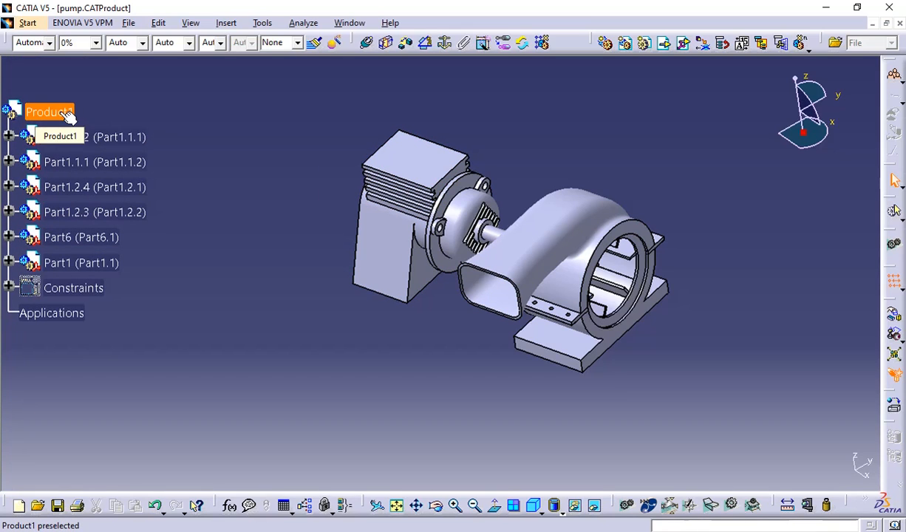
pyautogui.click(67, 113)
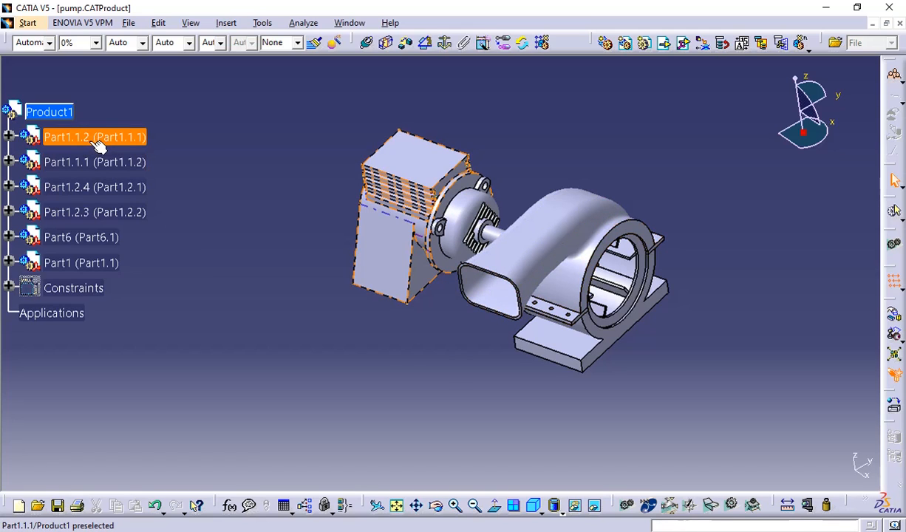
# Expand Part1.1.2 (Part1.1.1) down to the features of its PartBody and activate the part Part1.1.2 for editing in Part Design.
pyautogui.click(8, 136)
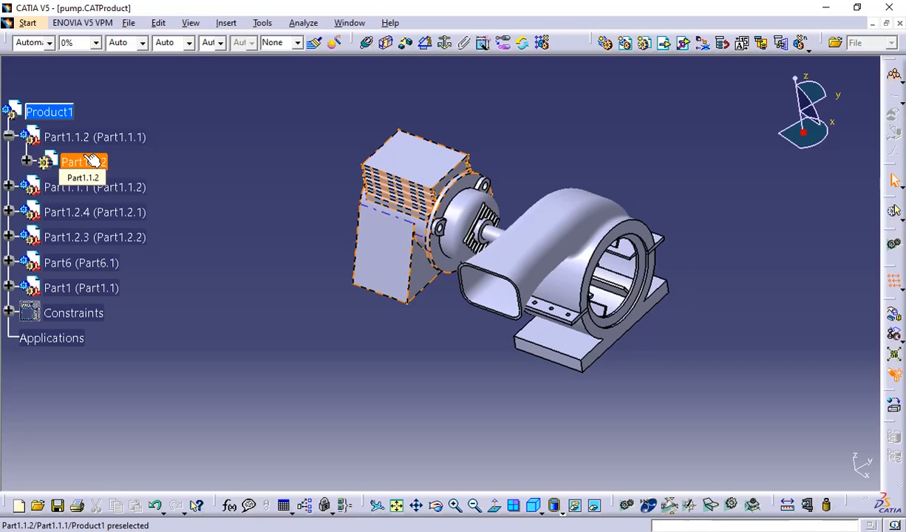
pyautogui.click(27, 161)
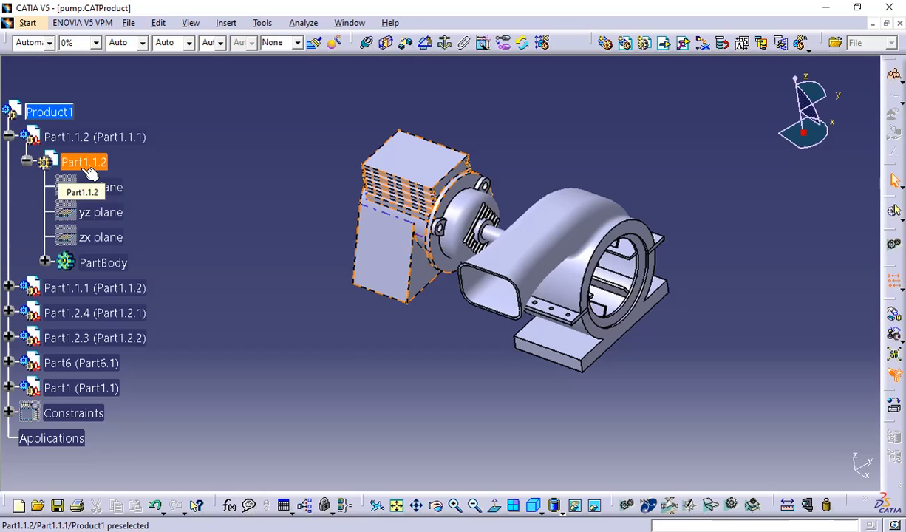
pyautogui.click(43, 261)
pyautogui.scroll(2, 198, 222)
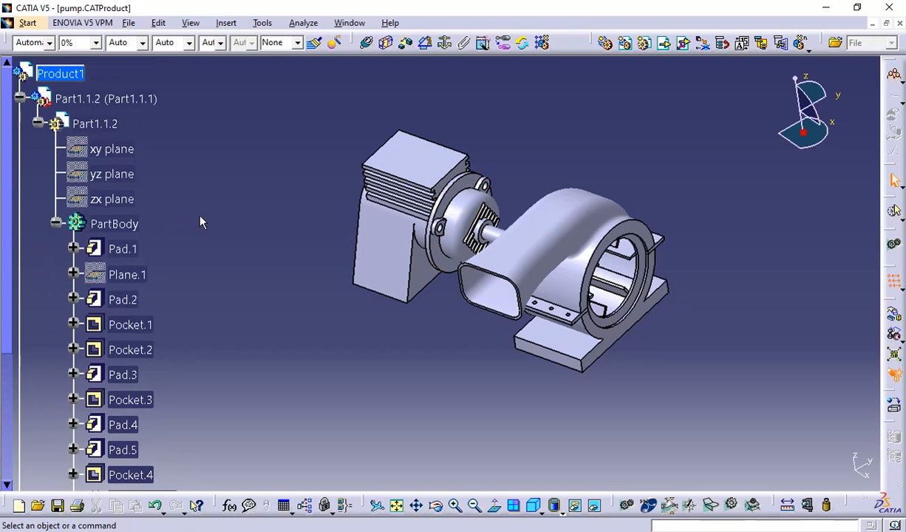
pyautogui.scroll(1, 80, 109)
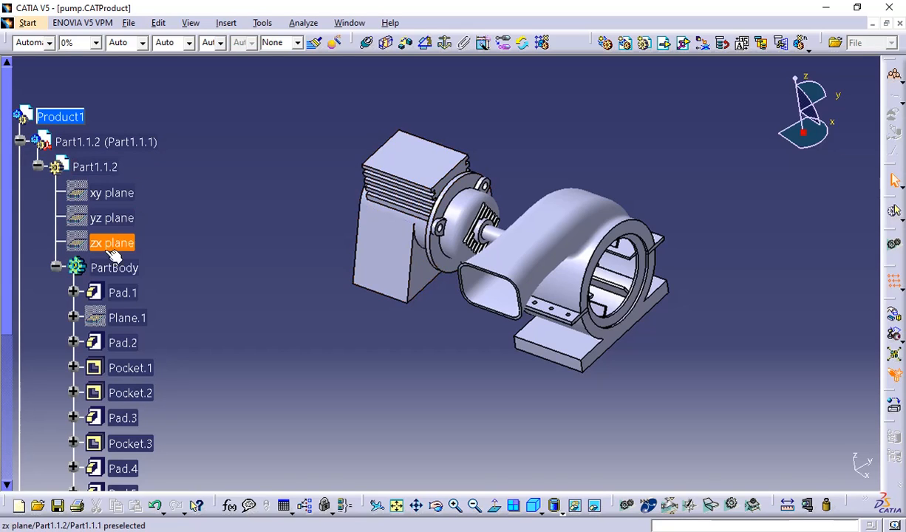
pyautogui.click(89, 167)
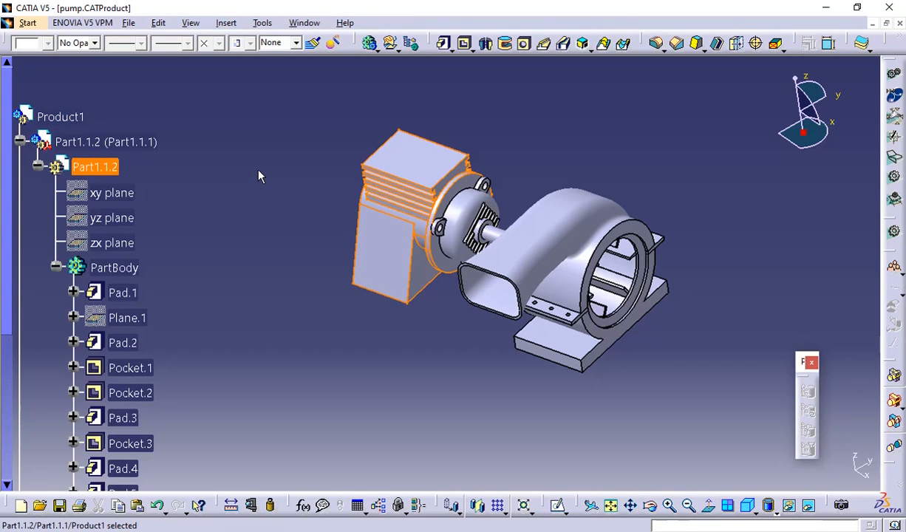
# Hide Part1, Part6, Part1.2.3, Part1.2.4 and Part1.1.1 so that only the motor housing Part1.1.2 is displayed.
pyautogui.click(477, 83)
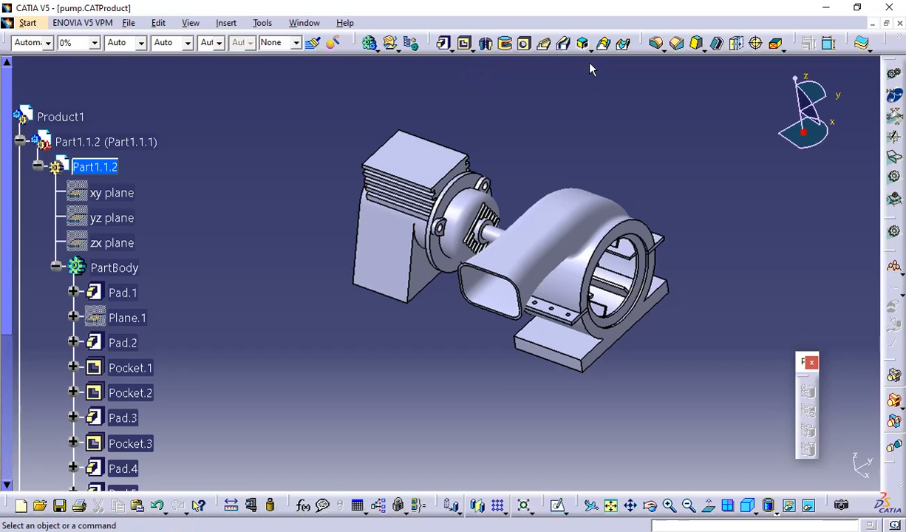
pyautogui.scroll(-3, 318, 176)
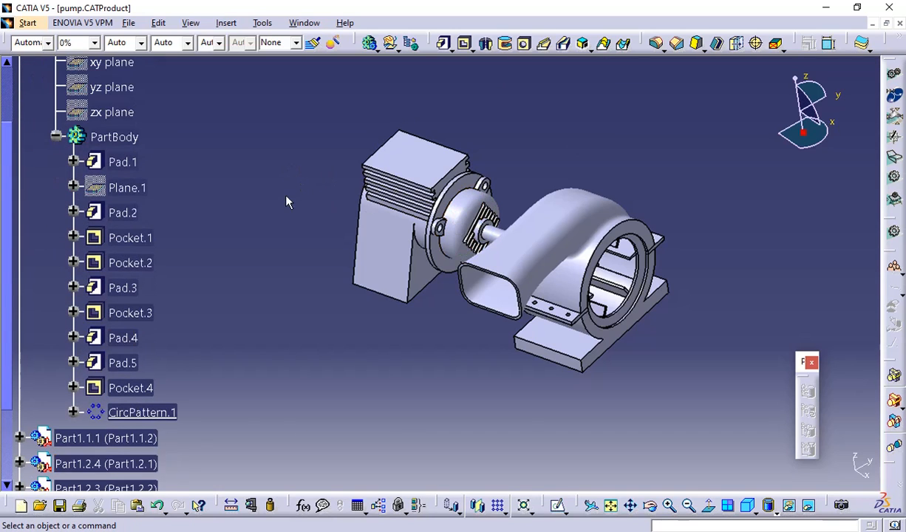
pyautogui.scroll(2, 286, 196)
pyautogui.scroll(1, 285, 200)
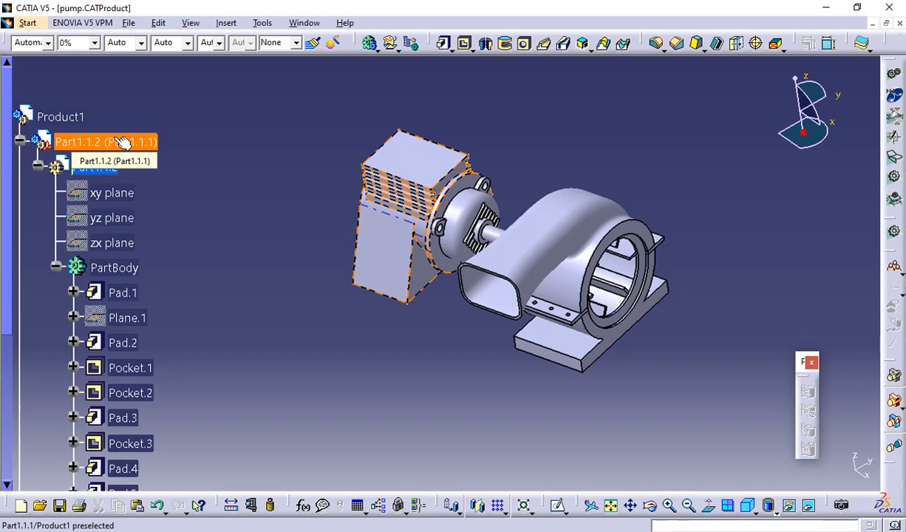
pyautogui.scroll(-2, 114, 181)
pyautogui.scroll(-2, 164, 213)
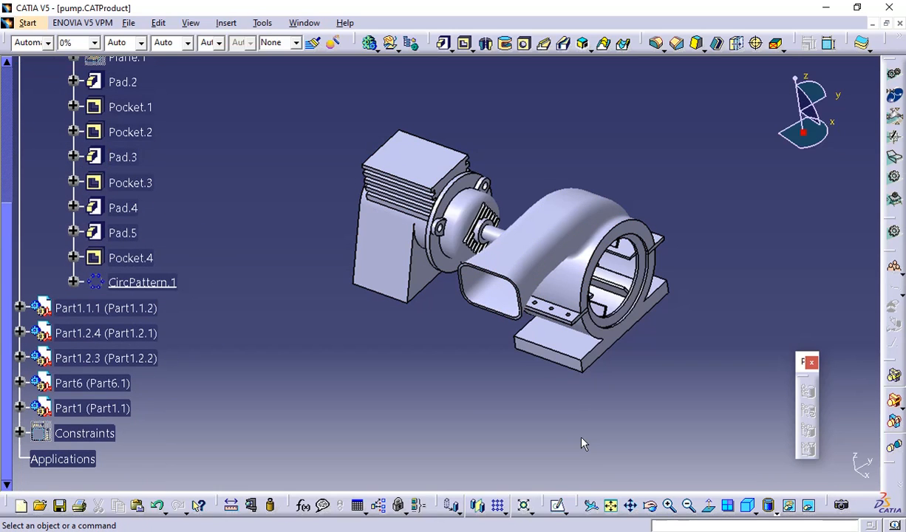
pyautogui.click(790, 509)
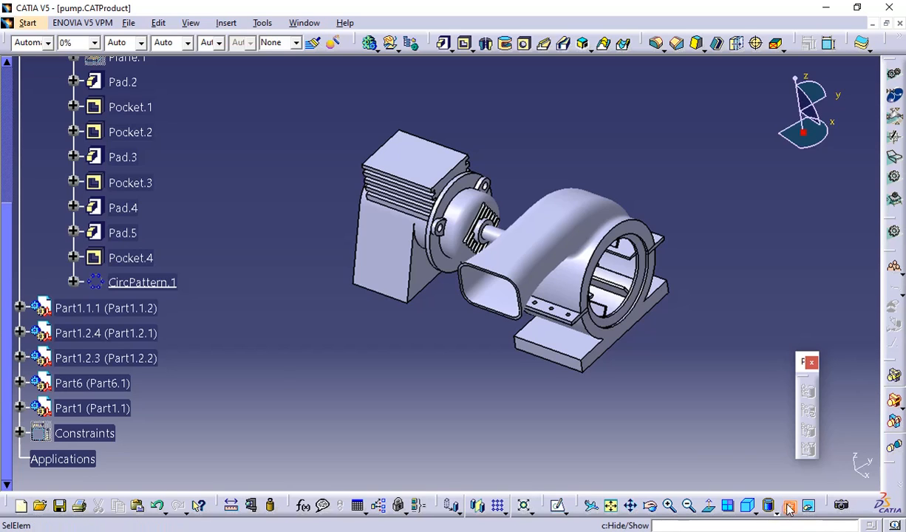
pyautogui.click(127, 407)
pyautogui.click(122, 382)
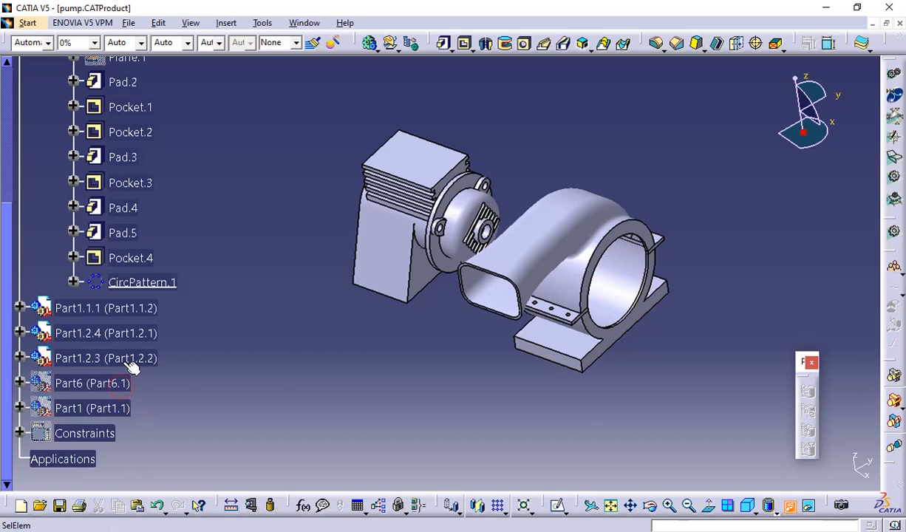
pyautogui.click(129, 356)
pyautogui.click(125, 333)
pyautogui.click(117, 309)
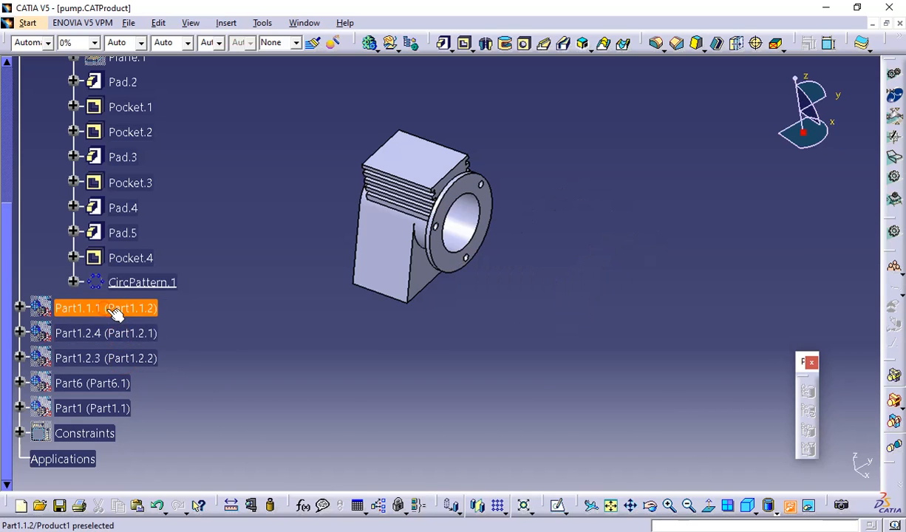
pyautogui.scroll(5, 202, 344)
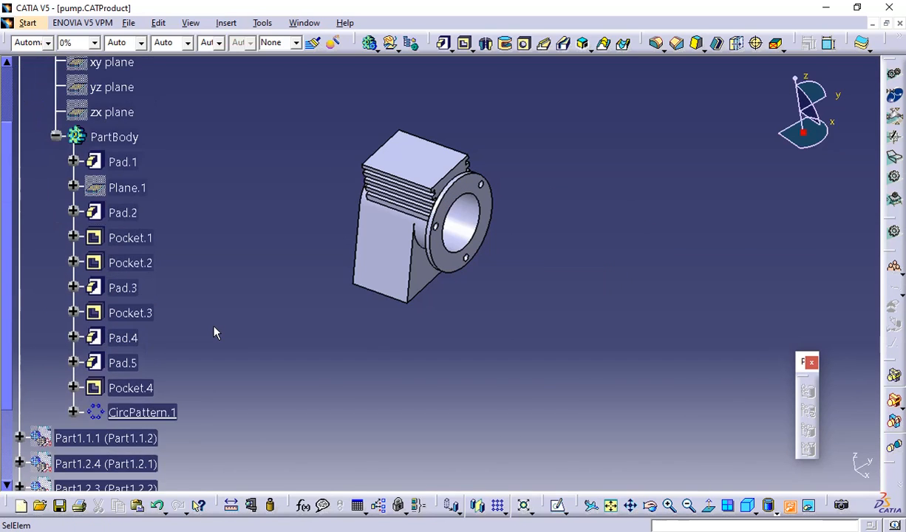
pyautogui.click(790, 505)
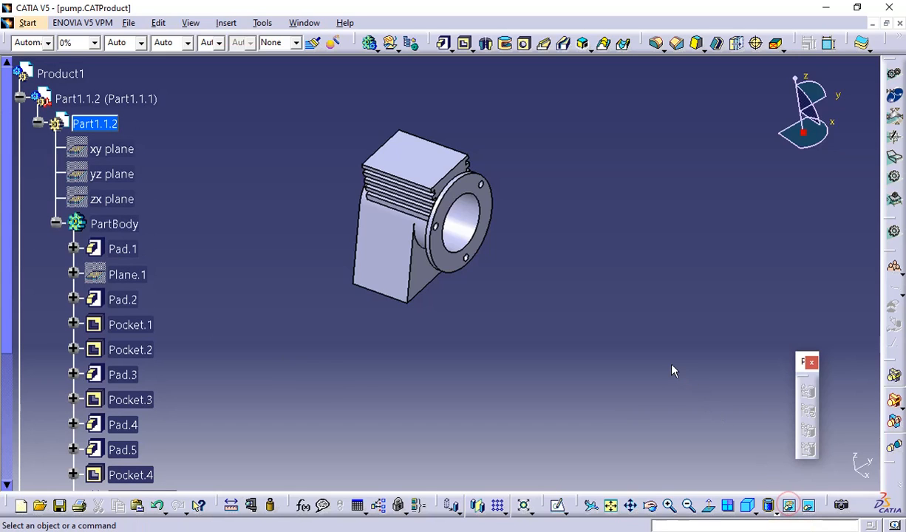
# Set the hole diameter in Sketch.9 of Pocket.4 to 10 mm and exit the sketch.
pyautogui.scroll(-2, 198, 258)
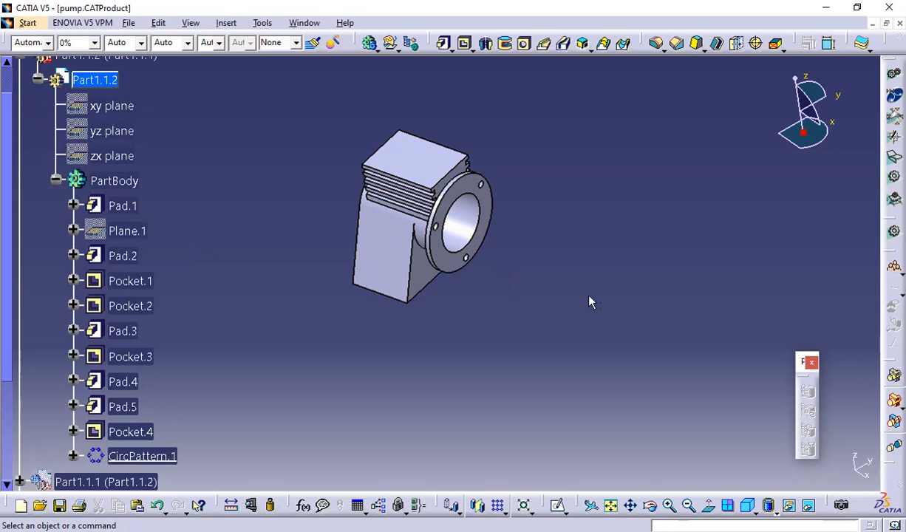
pyautogui.moveTo(590, 302); pyautogui.dragTo(516, 266, button='middle')
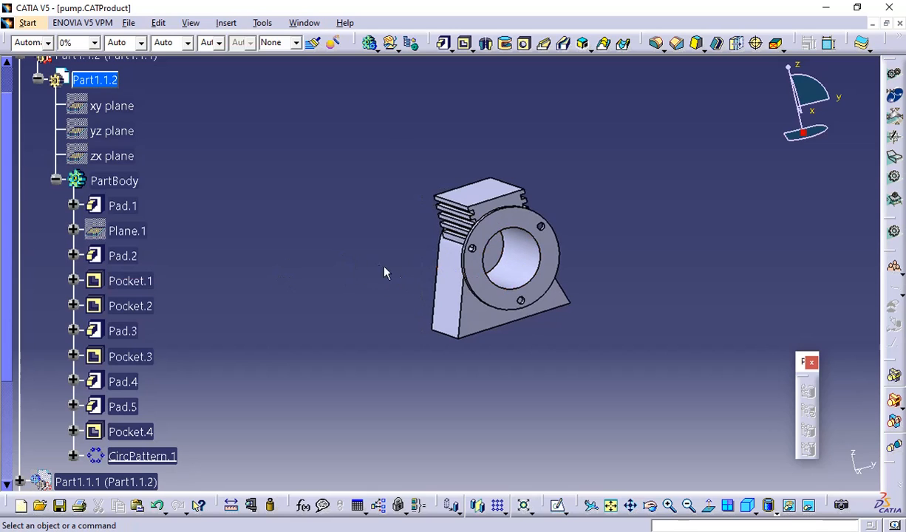
pyautogui.moveTo(385, 273)
pyautogui.mouseDown(button='middle')
pyautogui.moveTo(365, 253)
pyautogui.moveTo(375, 275)
pyautogui.mouseUp(button='middle')
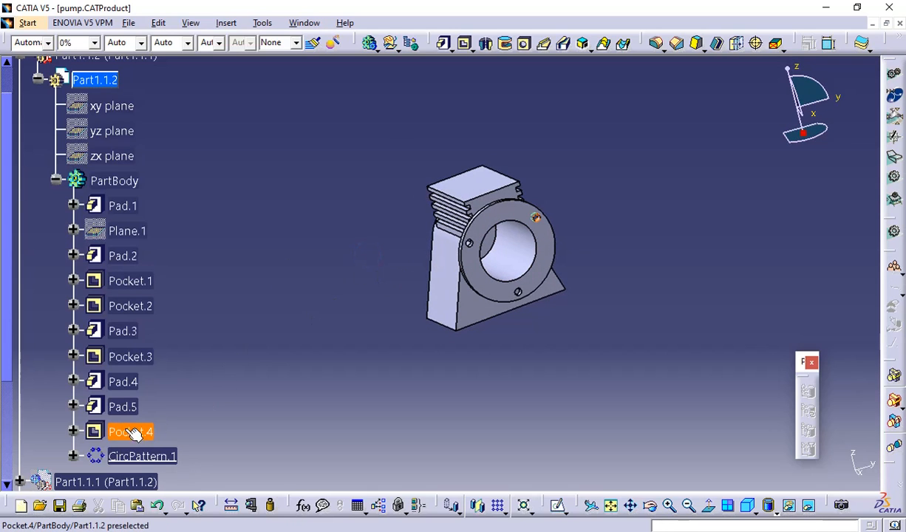
pyautogui.click(73, 431)
pyautogui.doubleClick(143, 456)
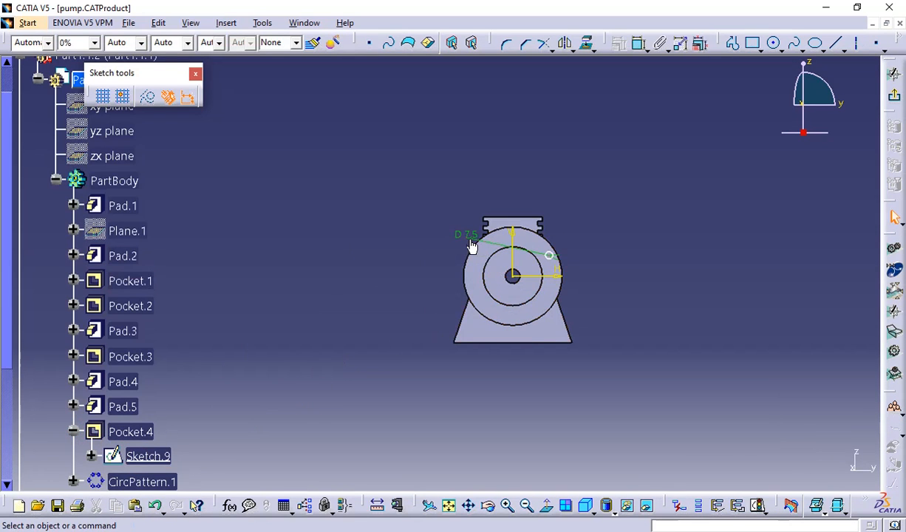
pyautogui.doubleClick(471, 234)
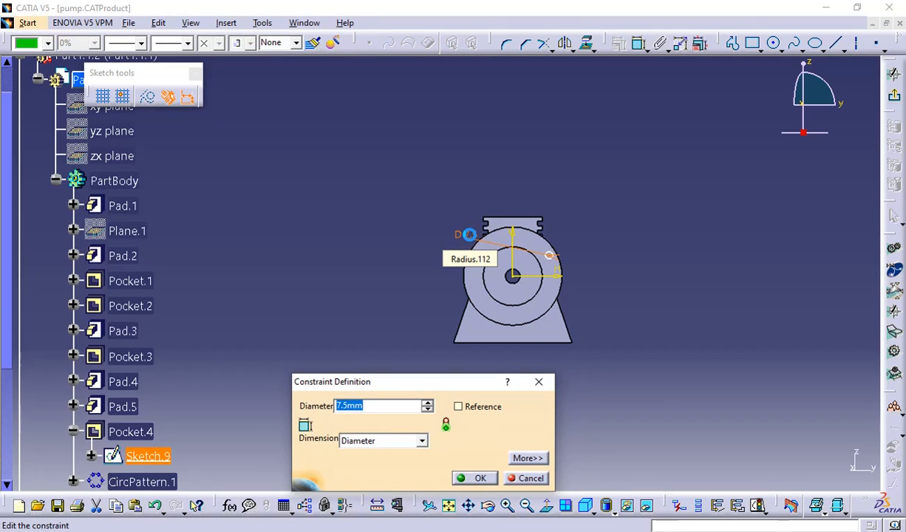
pyautogui.write('10')
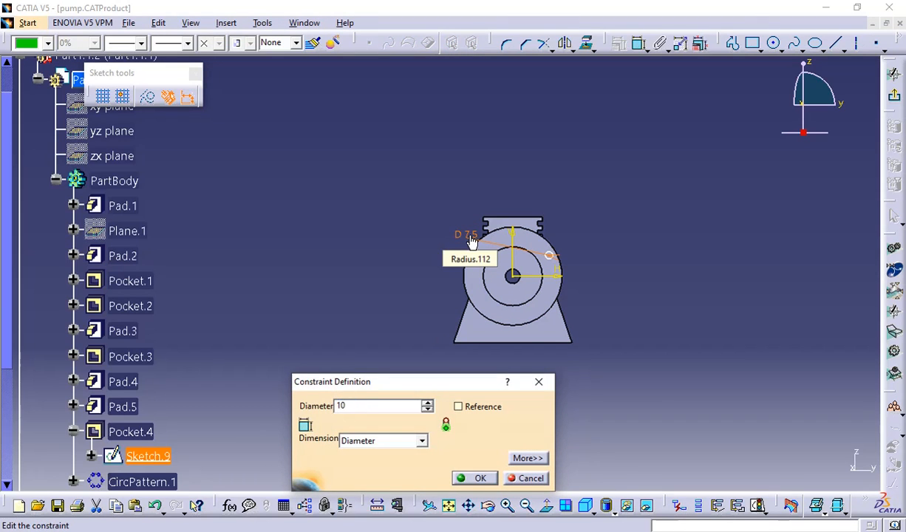
pyautogui.click(473, 478)
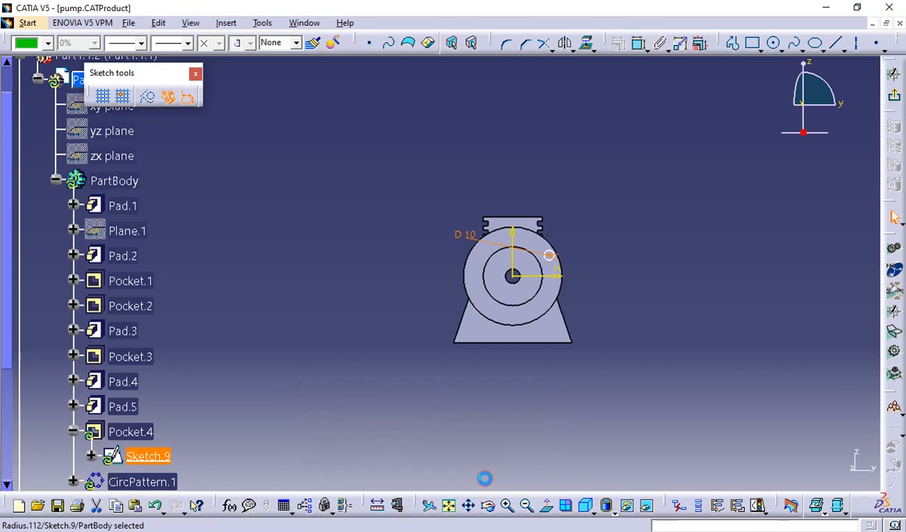
pyautogui.click(595, 305)
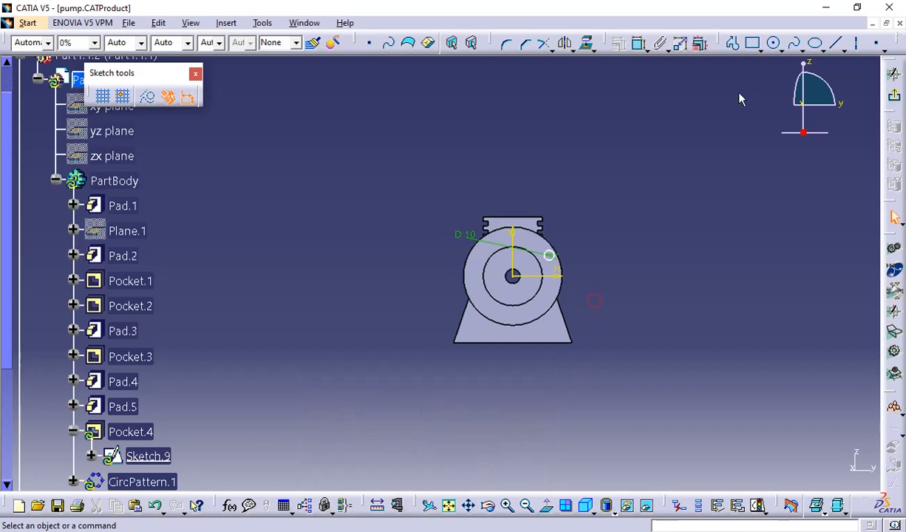
pyautogui.click(894, 217)
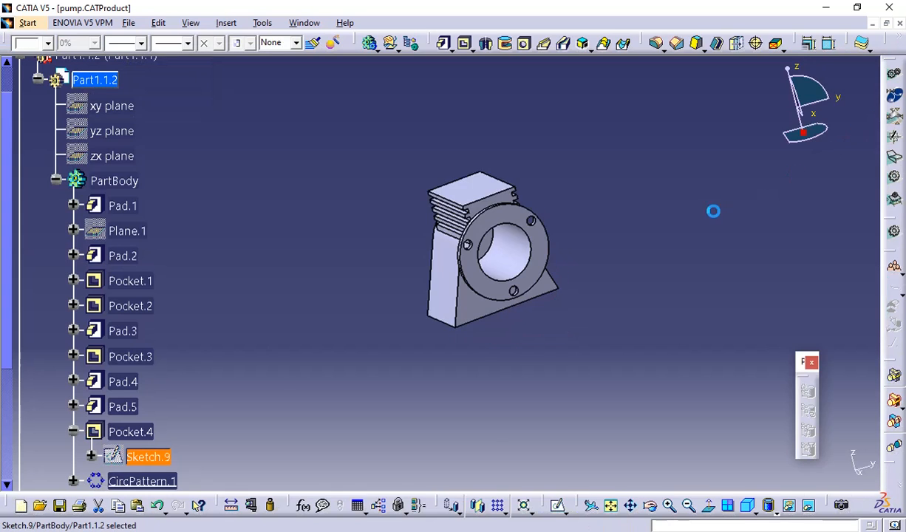
# Reopen Sketch.9 of Pocket.4 and set the hole diameter to 15 mm.
pyautogui.moveTo(621, 269)
pyautogui.mouseDown(button='middle')
pyautogui.moveTo(568, 247)
pyautogui.moveTo(562, 194)
pyautogui.moveTo(571, 231)
pyautogui.moveTo(547, 189)
pyautogui.moveTo(579, 179)
pyautogui.moveTo(542, 204)
pyautogui.moveTo(591, 226)
pyautogui.moveTo(584, 230)
pyautogui.mouseUp(button='middle')
pyautogui.scroll(-5, 351, 267)
pyautogui.scroll(2, 185, 296)
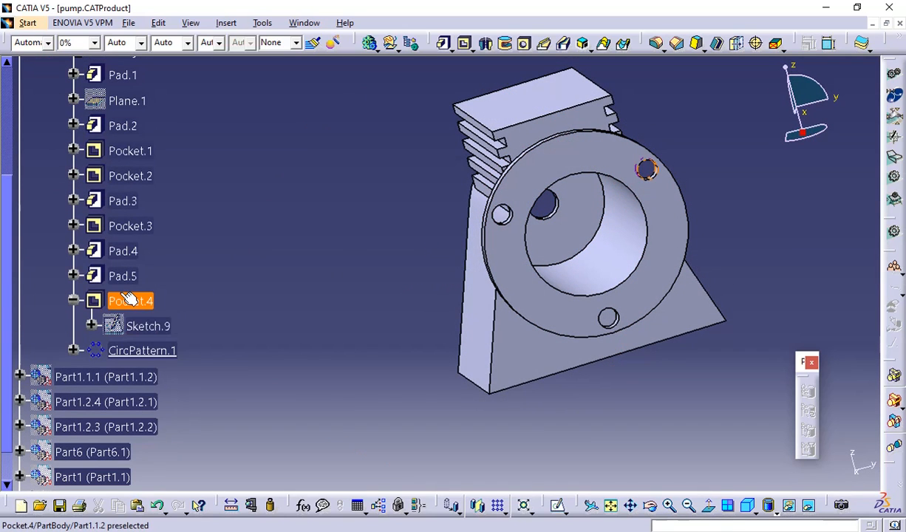
pyautogui.doubleClick(152, 325)
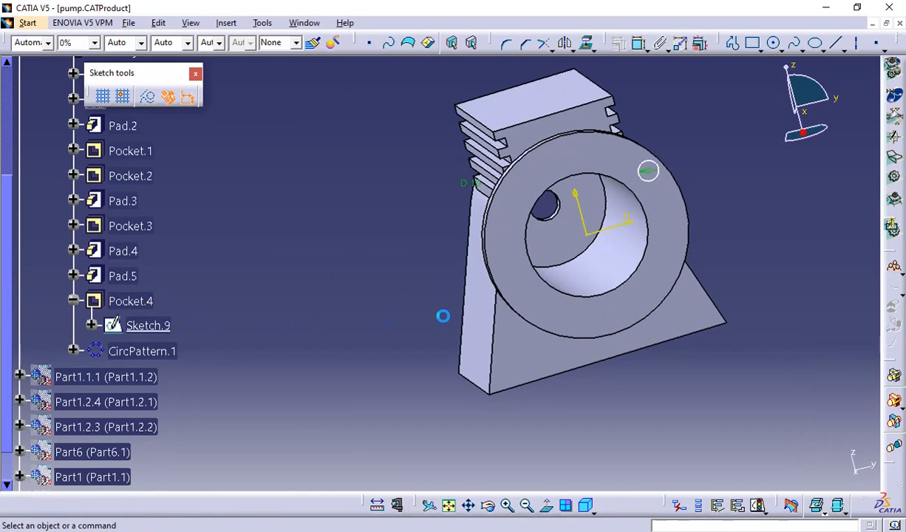
pyautogui.doubleClick(489, 201)
pyautogui.write('15')
pyautogui.press('Return')
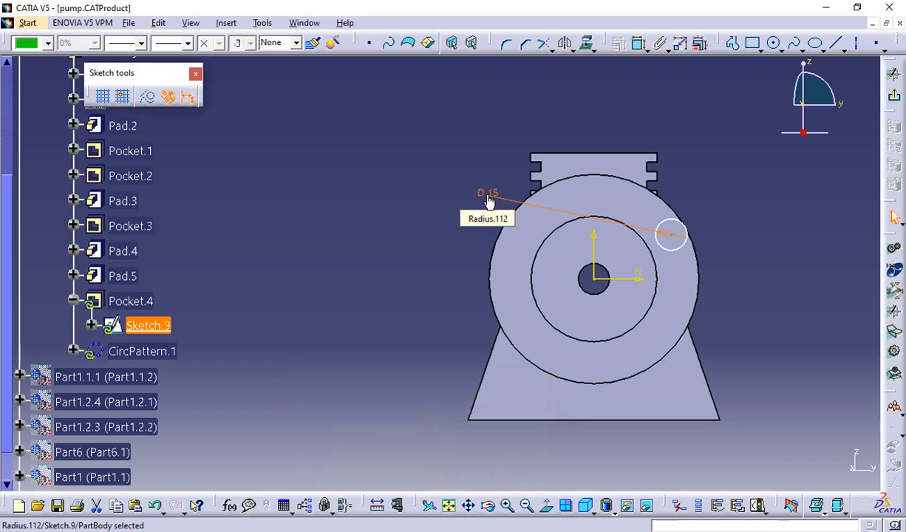
# Enlarge the hole circle in Sketch.9 to a diameter of 20 mm, exit the sketch and examine the flange.
pyautogui.doubleClick(488, 198)
pyautogui.write('20')
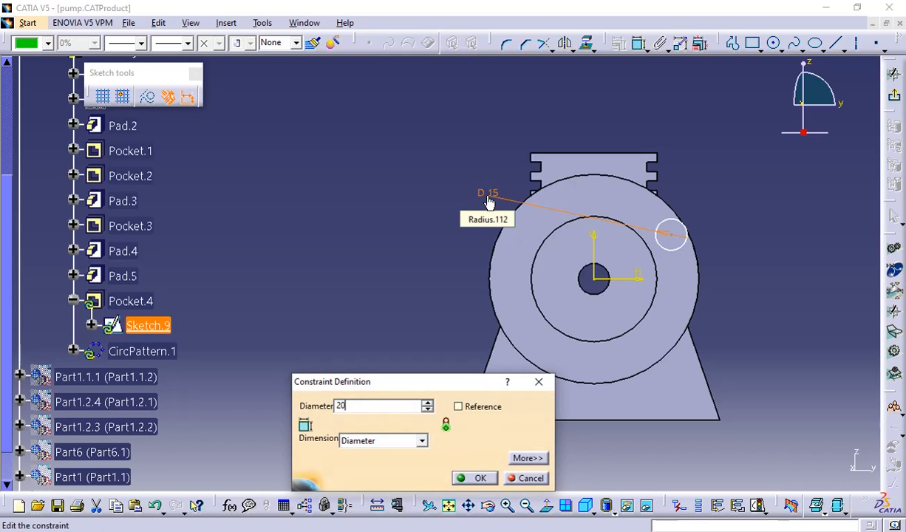
pyautogui.press('Return')
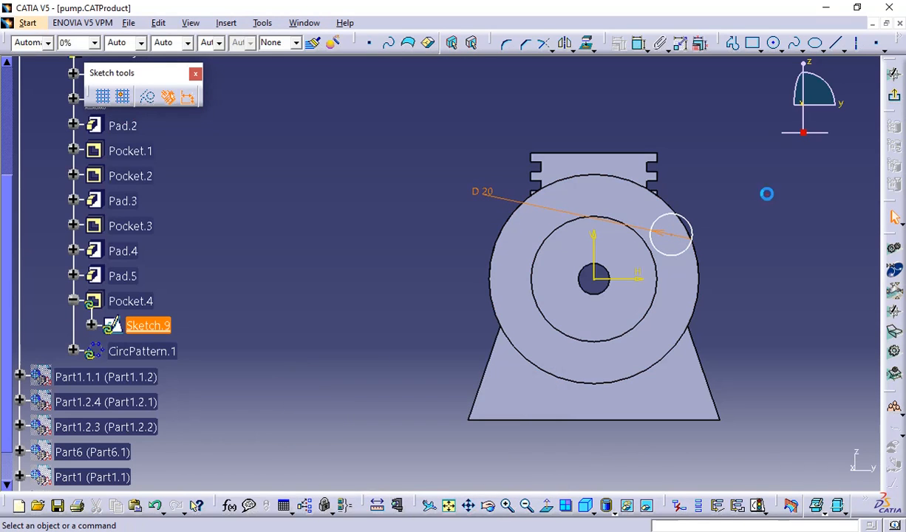
pyautogui.click(894, 95)
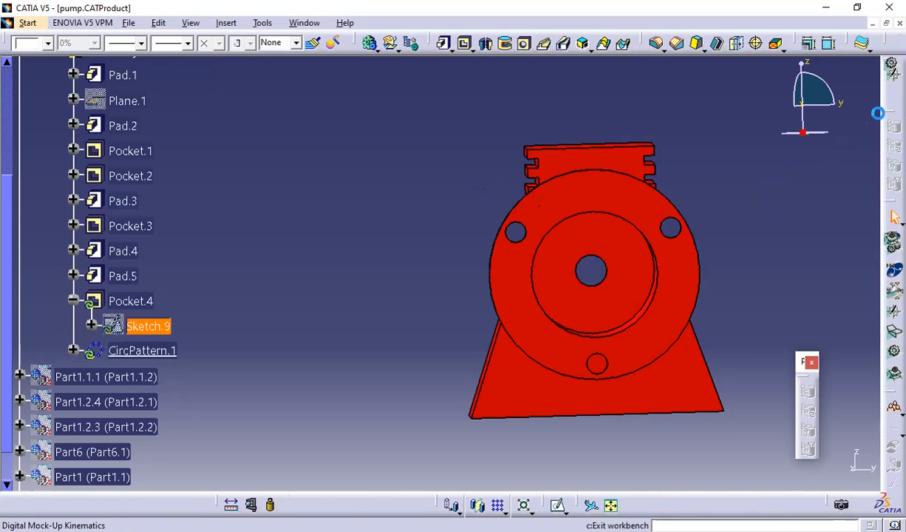
pyautogui.click(741, 204)
pyautogui.moveTo(546, 259)
pyautogui.mouseDown(button='middle')
pyautogui.moveTo(591, 222)
pyautogui.moveTo(662, 263)
pyautogui.moveTo(553, 208)
pyautogui.moveTo(467, 225)
pyautogui.moveTo(520, 244)
pyautogui.moveTo(586, 224)
pyautogui.mouseUp(button='middle')
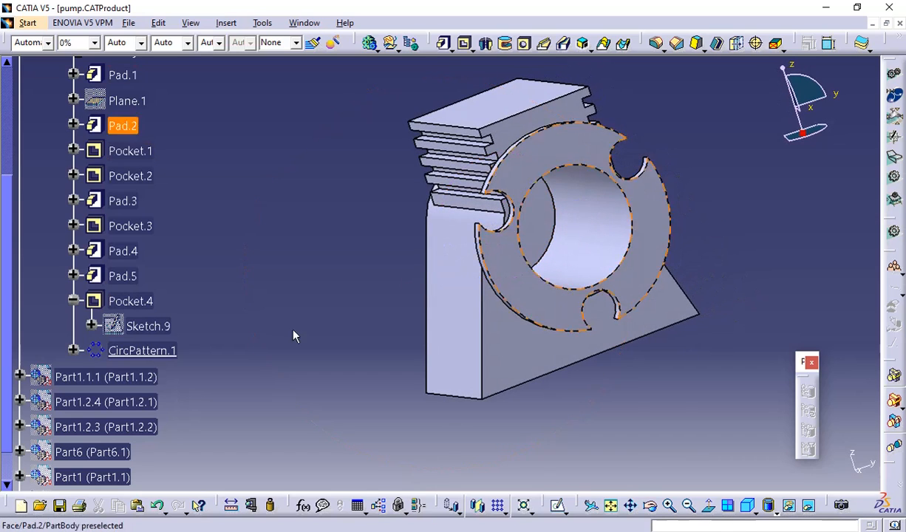
# Collapse the Part1.1.2 (Part1.1.1) branch in the specification tree and return from part editing to the assembly level.
pyautogui.scroll(5, 186, 304)
pyautogui.click(47, 268)
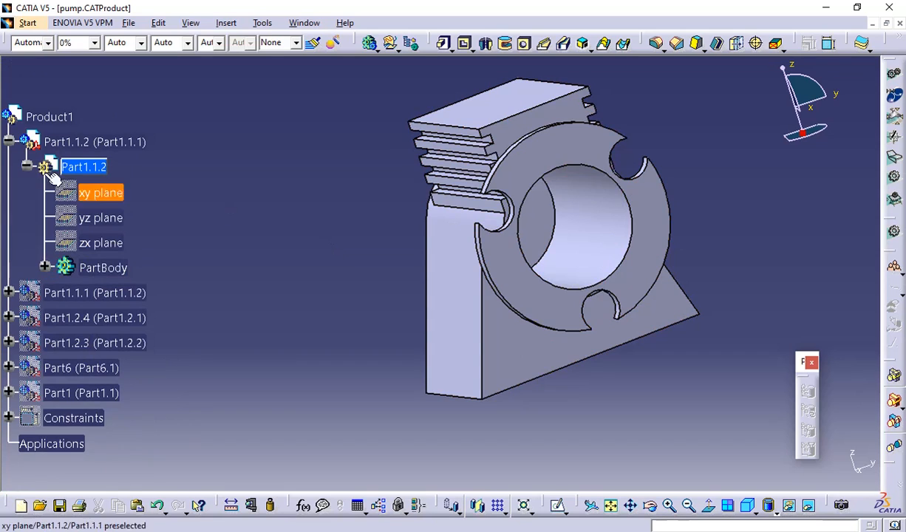
pyautogui.click(26, 167)
pyautogui.click(10, 144)
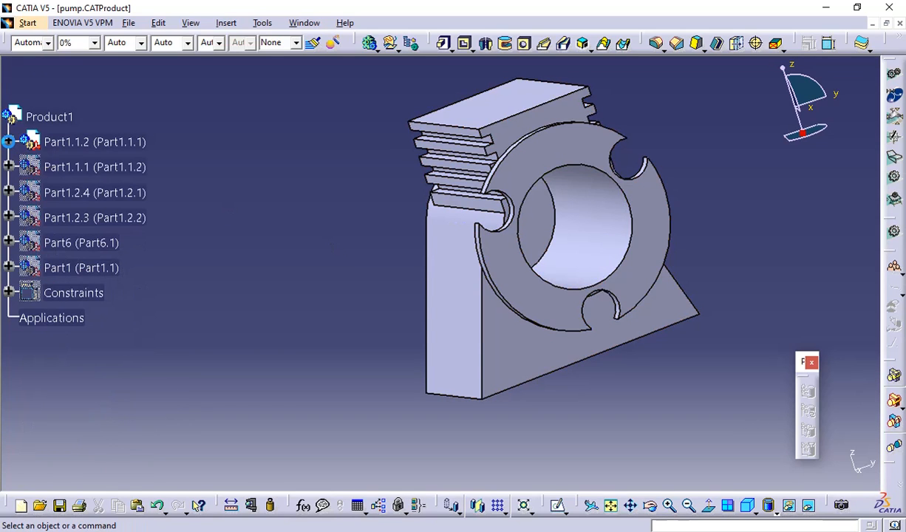
pyautogui.doubleClick(67, 147)
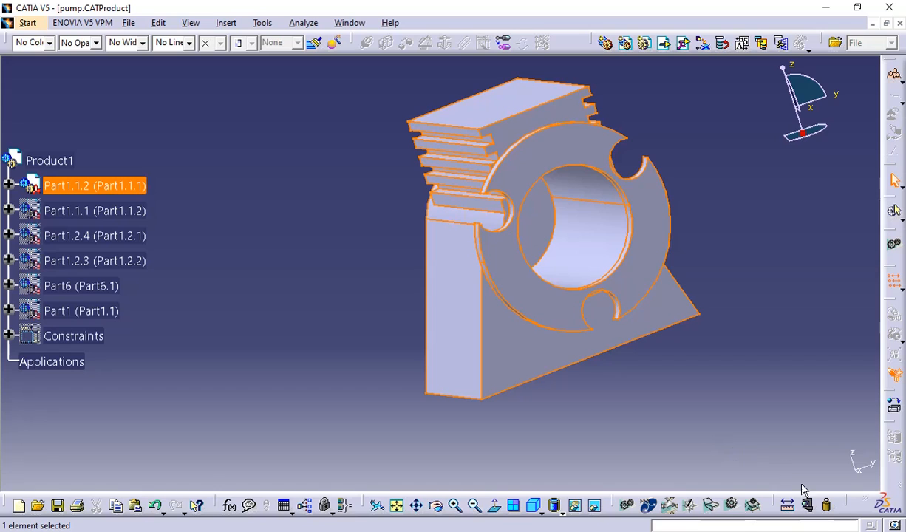
pyautogui.click(581, 506)
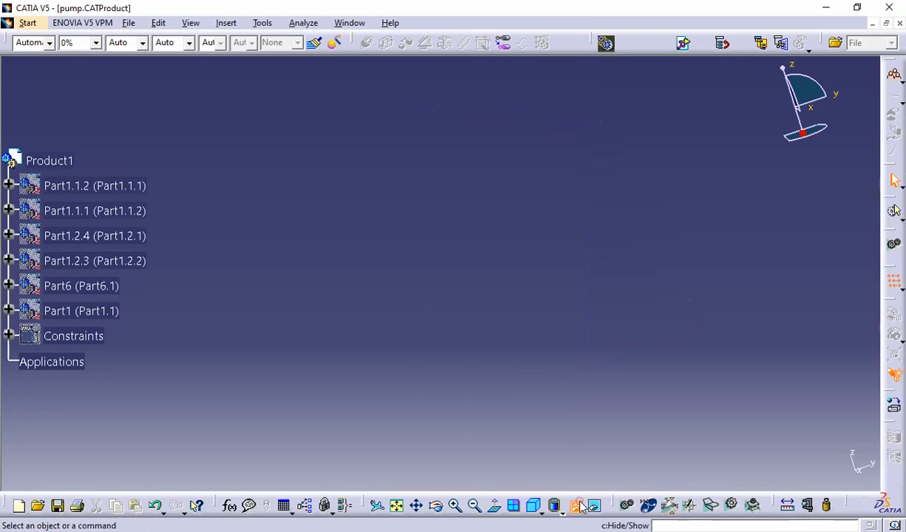
pyautogui.click(107, 187)
pyautogui.click(104, 210)
pyautogui.click(117, 237)
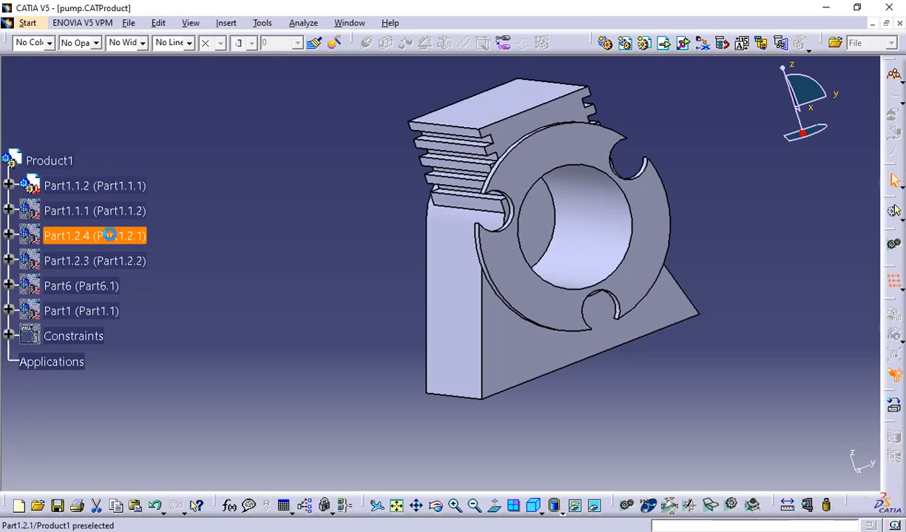
pyautogui.click(449, 420)
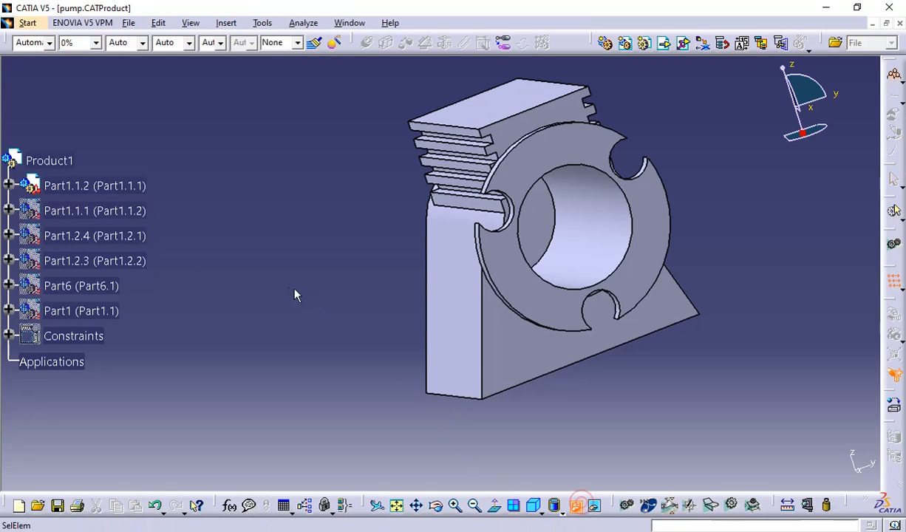
# Show the hidden components Part1.1.1, Part1.2.4, Part1.2.3, Part6 and Part1 again and examine the modified housing in the assembly.
pyautogui.click(127, 212)
pyautogui.click(131, 236)
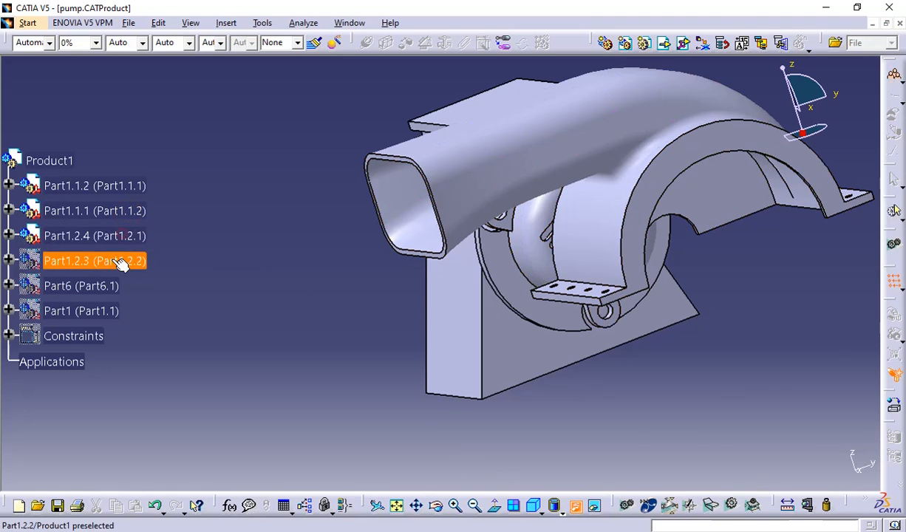
pyautogui.click(121, 260)
pyautogui.click(111, 286)
pyautogui.click(105, 311)
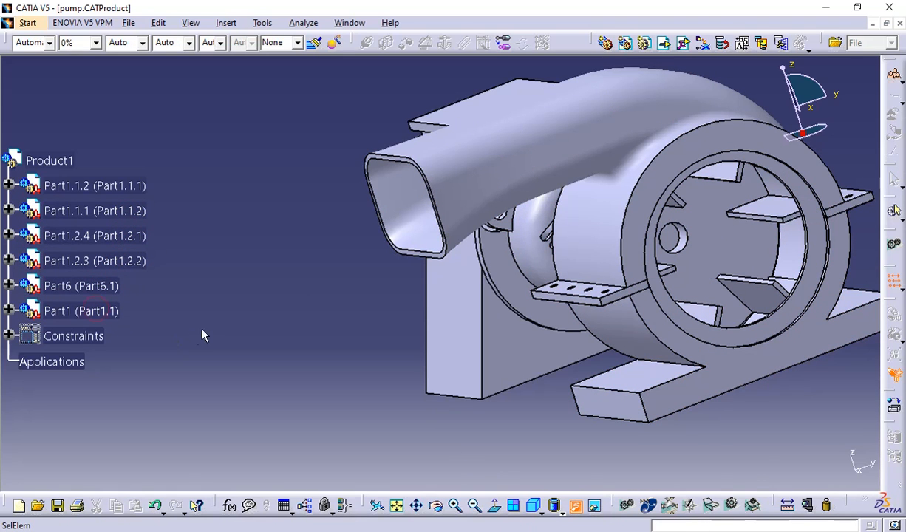
pyautogui.moveTo(240, 320); pyautogui.dragTo(365, 340, button='middle')
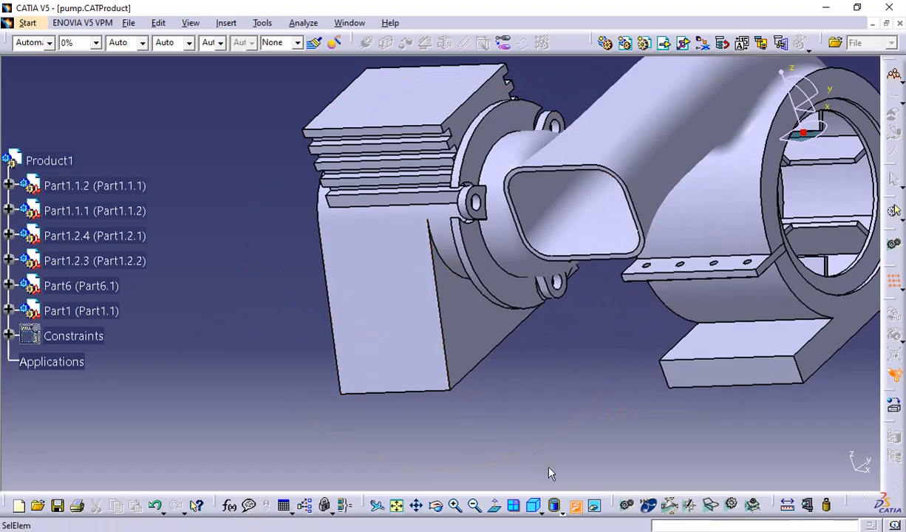
pyautogui.moveTo(535, 334); pyautogui.dragTo(534, 368, button='middle')
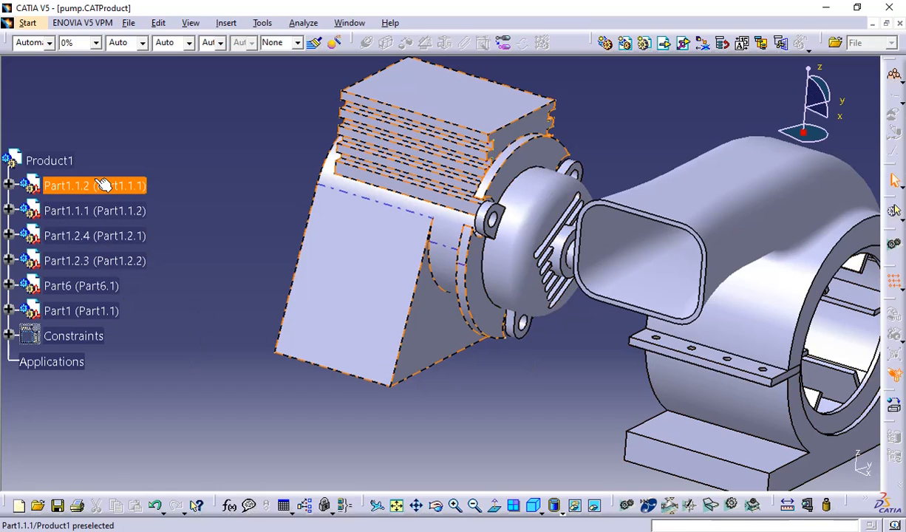
# Activate the Part1.1.2 part level, then activate its component Part1.1.2 (Part1.1.1) and collapse its branch in the specification tree.
pyautogui.click(9, 185)
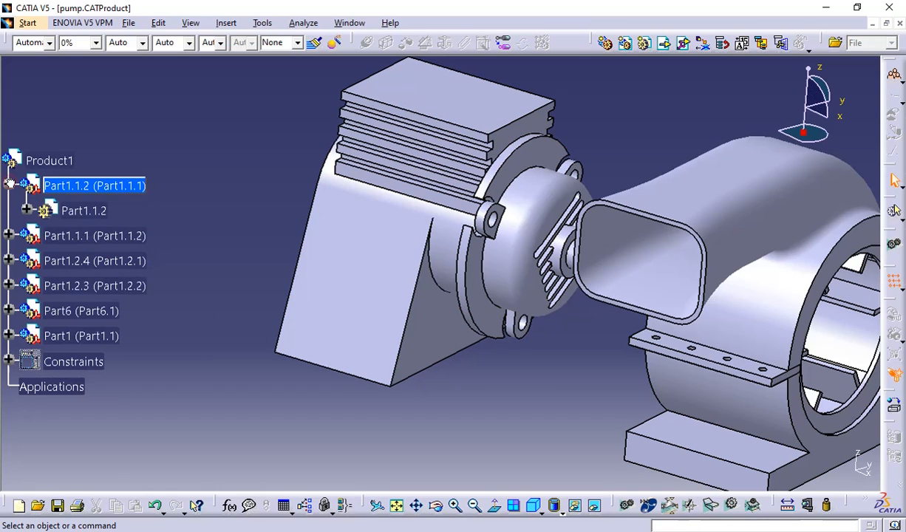
pyautogui.doubleClick(85, 213)
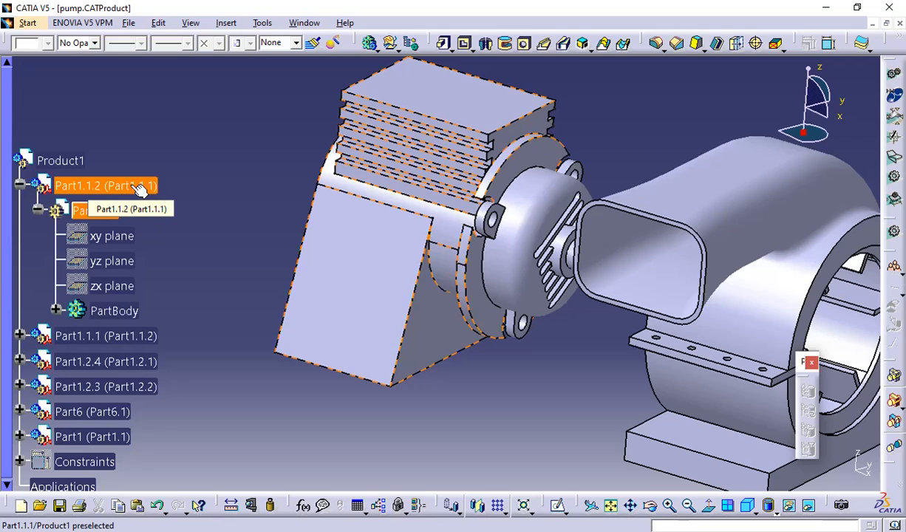
pyautogui.doubleClick(138, 188)
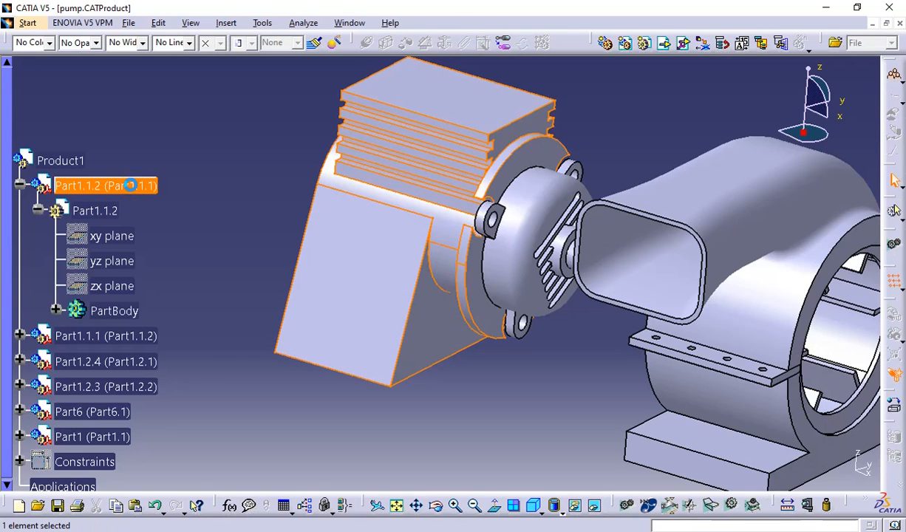
pyautogui.click(39, 211)
pyautogui.click(20, 185)
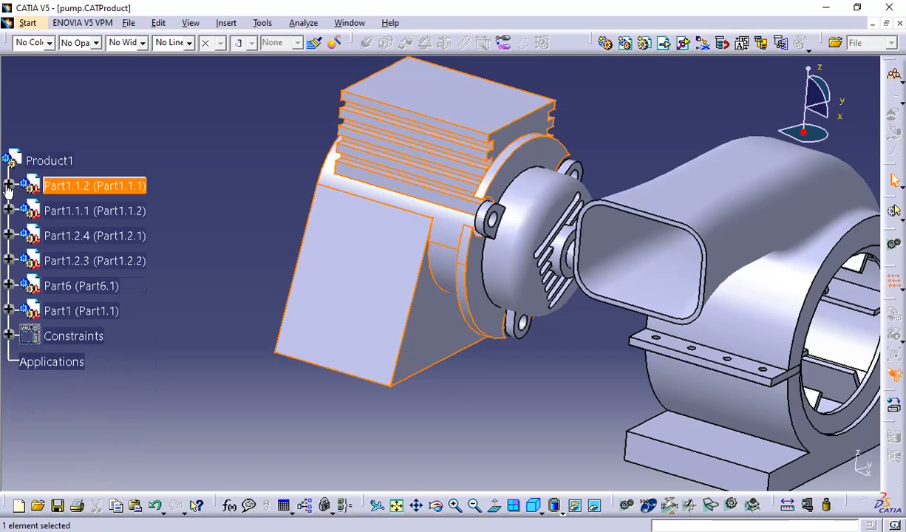
# Deselect the component, bring the whole pump assembly into view and save the active component Part1.1.2 (Part1.1.1).
pyautogui.keyDown('ctrl'); pyautogui.moveTo(166, 191); pyautogui.dragTo(306, 321, button='middle'); pyautogui.keyUp('ctrl')
pyautogui.click(422, 352)
pyautogui.moveTo(442, 337)
pyautogui.mouseDown(button='middle')
pyautogui.moveTo(500, 307)
pyautogui.moveTo(456, 333)
pyautogui.mouseUp(button='middle')
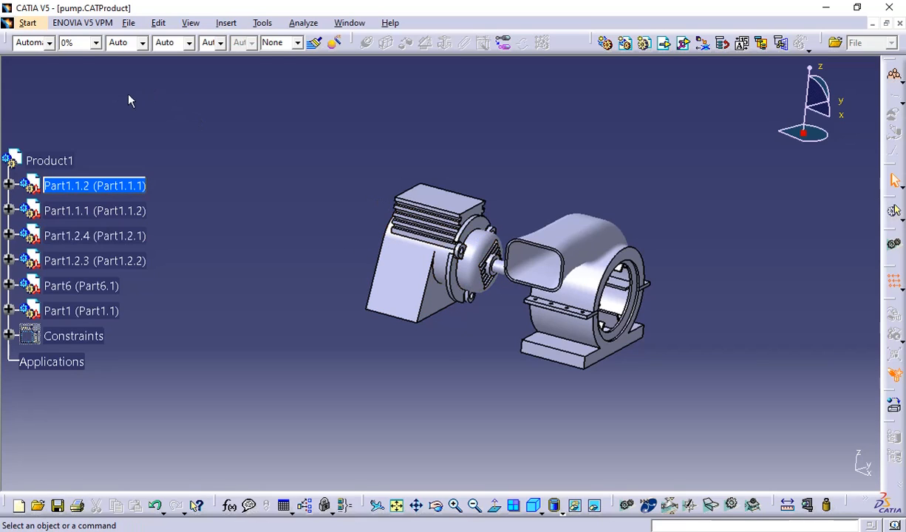
pyautogui.click(127, 23)
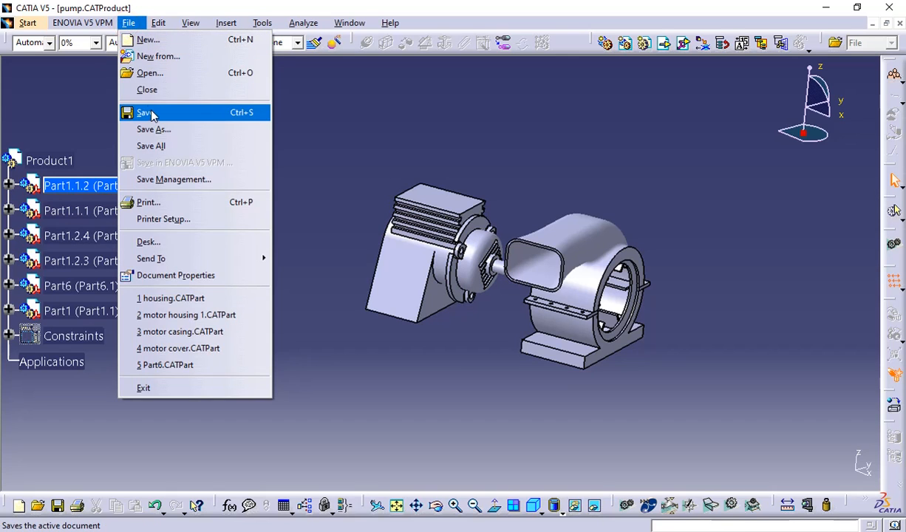
pyautogui.click(149, 111)
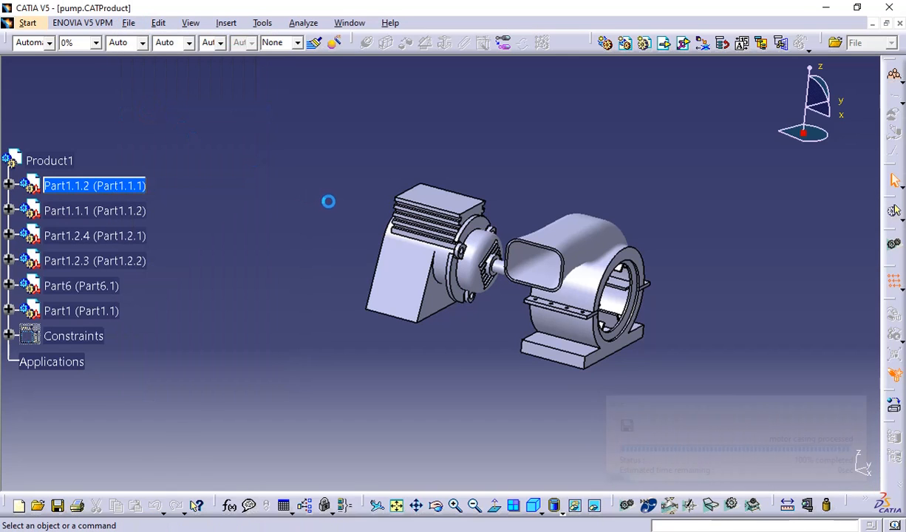
# Activate the top-level Product1 and save the pump assembly.
pyautogui.moveTo(494, 194); pyautogui.dragTo(480, 226, button='middle')
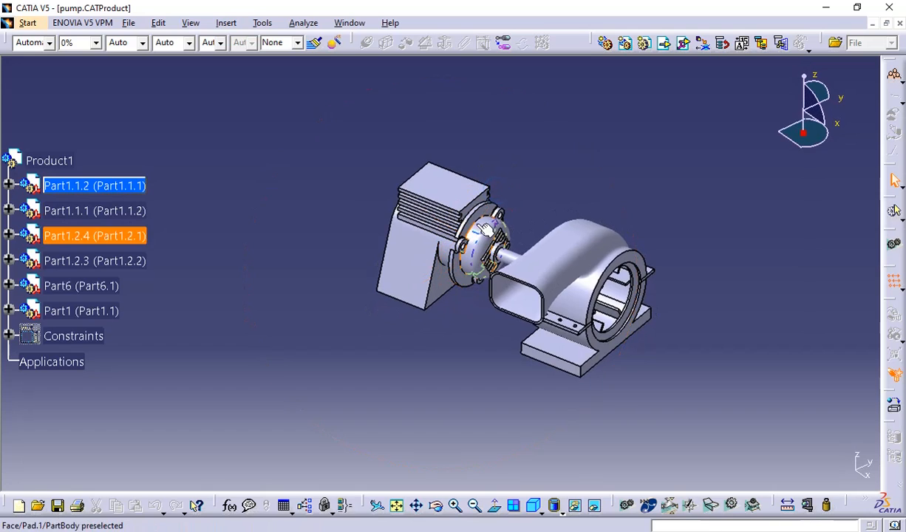
pyautogui.doubleClick(67, 157)
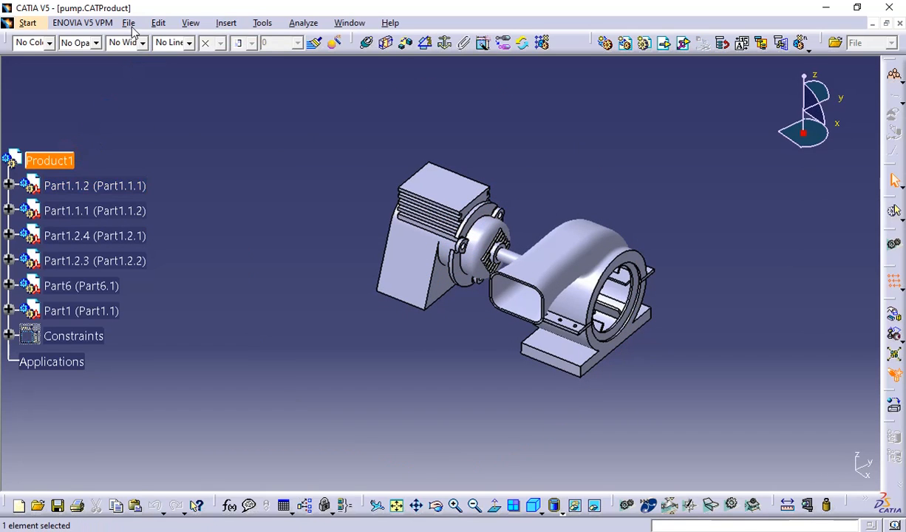
pyautogui.click(131, 26)
pyautogui.click(161, 111)
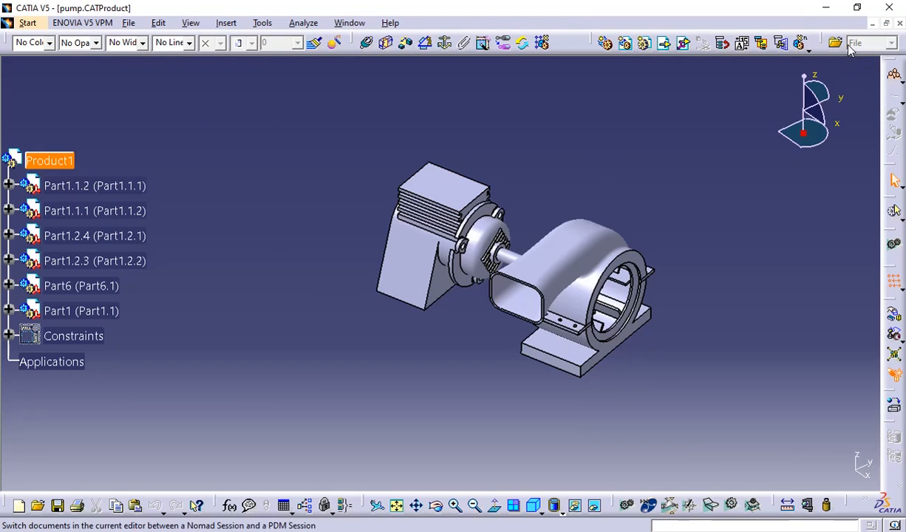
# Switch to File Explorer, open motor housing 1.CATPart from the pump folder, examine the part and close it.
pyautogui.hotkey('alt', 'Tab')
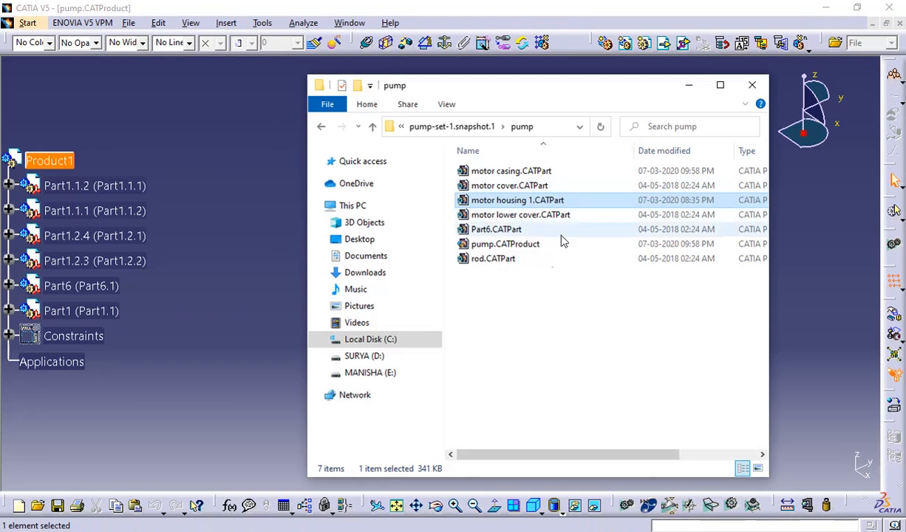
pyautogui.click(546, 311)
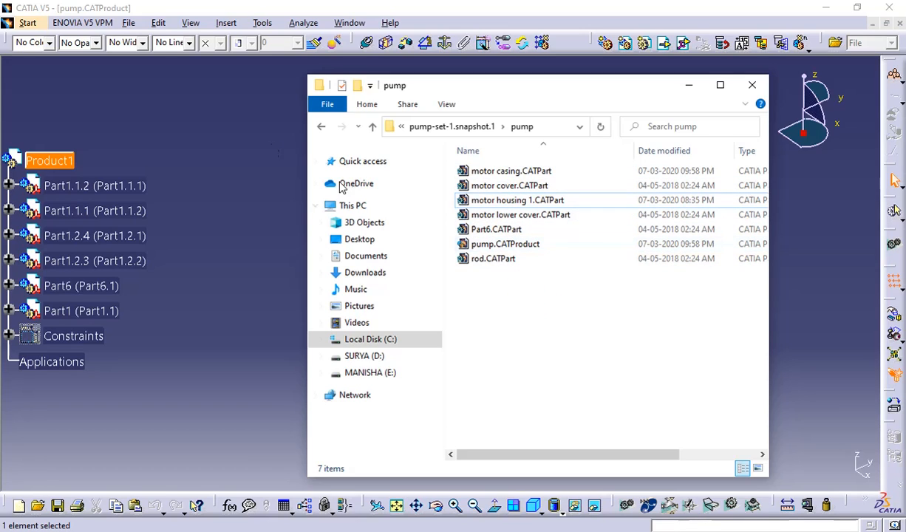
pyautogui.doubleClick(517, 200)
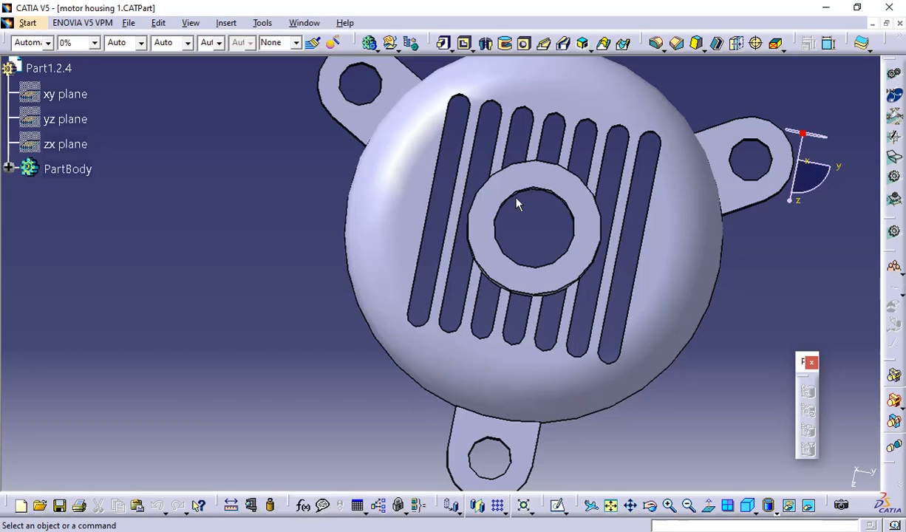
pyautogui.moveTo(365, 211)
pyautogui.mouseDown(button='middle')
pyautogui.moveTo(373, 225)
pyautogui.moveTo(443, 258)
pyautogui.moveTo(414, 218)
pyautogui.moveTo(417, 300)
pyautogui.moveTo(360, 214)
pyautogui.moveTo(467, 220)
pyautogui.moveTo(417, 181)
pyautogui.moveTo(352, 217)
pyautogui.mouseUp(button='middle')
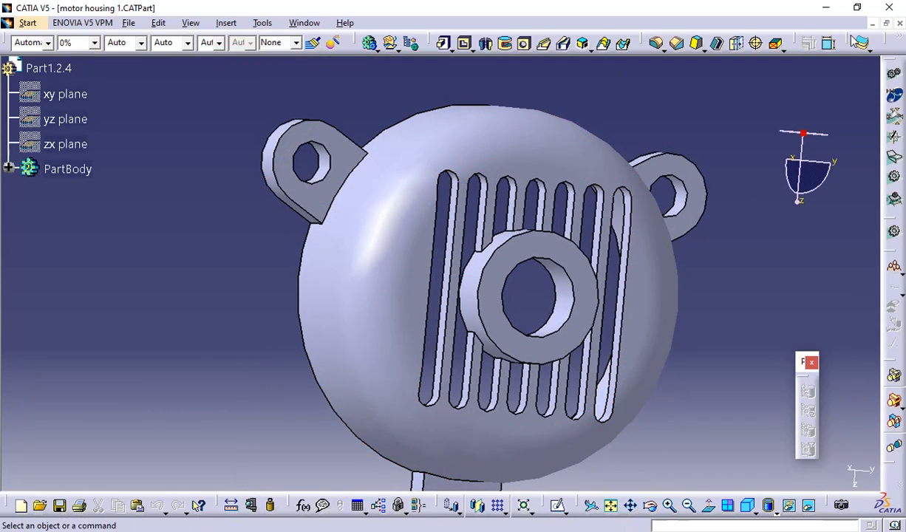
pyautogui.click(898, 24)
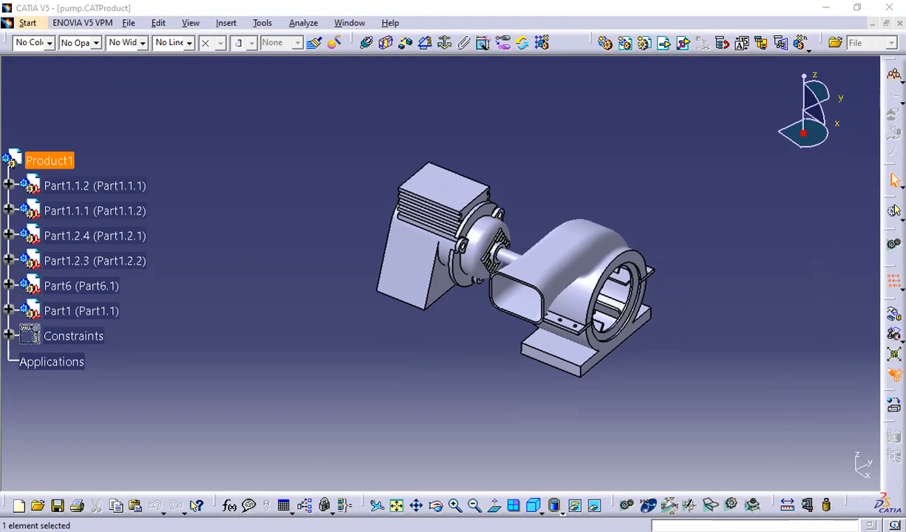
# Open motor cover.CATPart from the pump folder in File Explorer, view it and close it.
pyautogui.hotkey('alt', 'Tab')
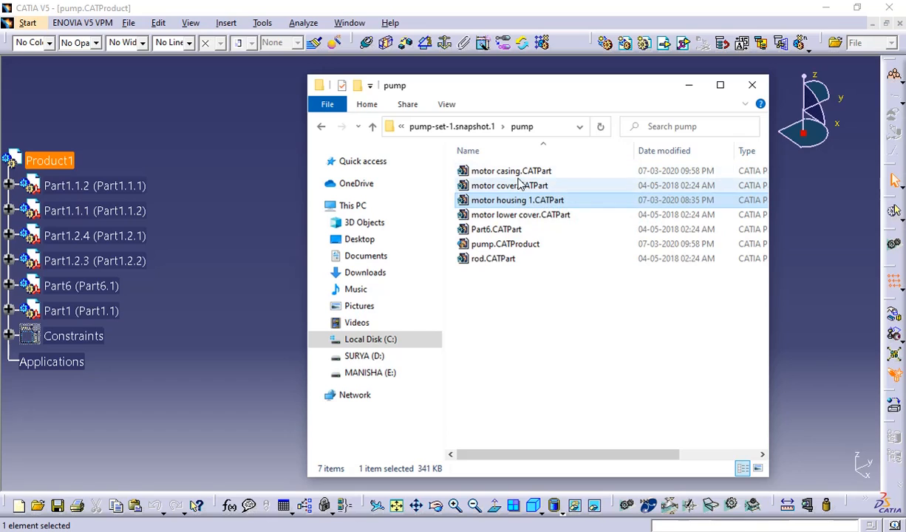
pyautogui.doubleClick(521, 185)
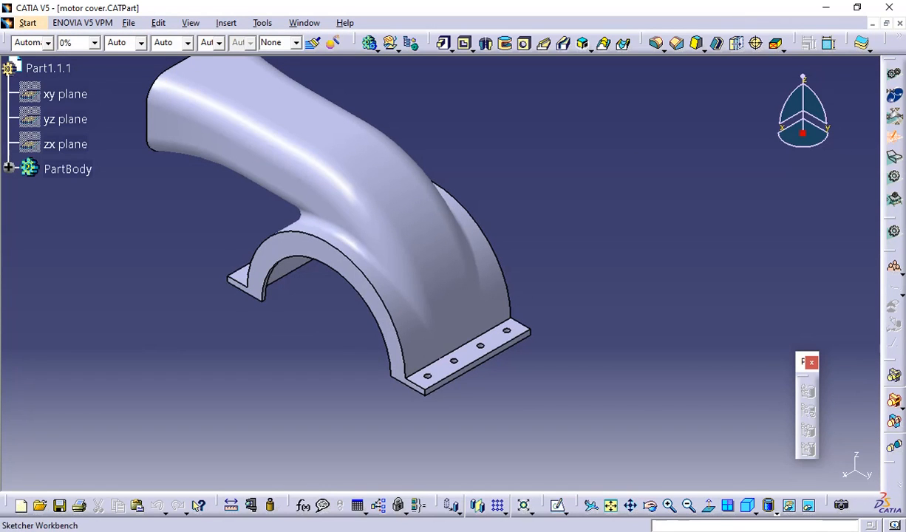
pyautogui.click(899, 23)
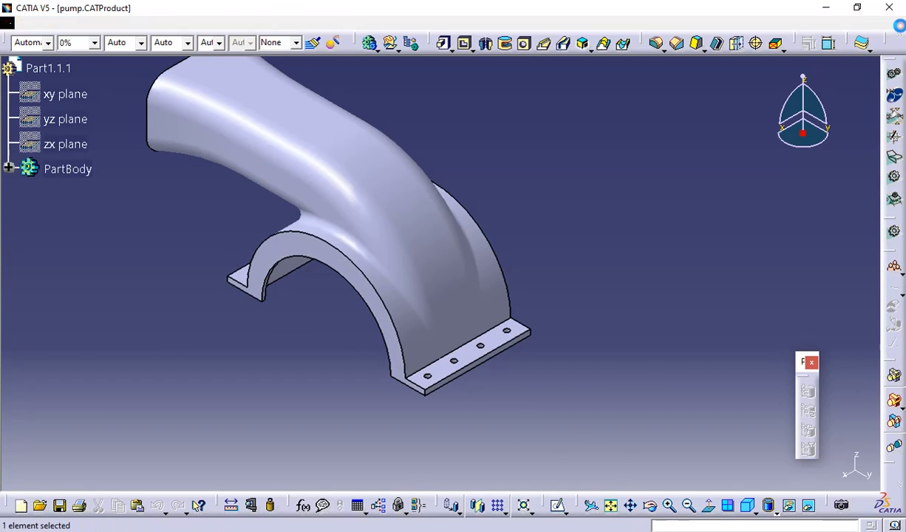
# Open motor casing.CATPart from the pump folder in File Explorer, examine the flange cut-outs from several angles and close the part.
pyautogui.hotkey('alt', 'Tab')
pyautogui.doubleClick(549, 170)
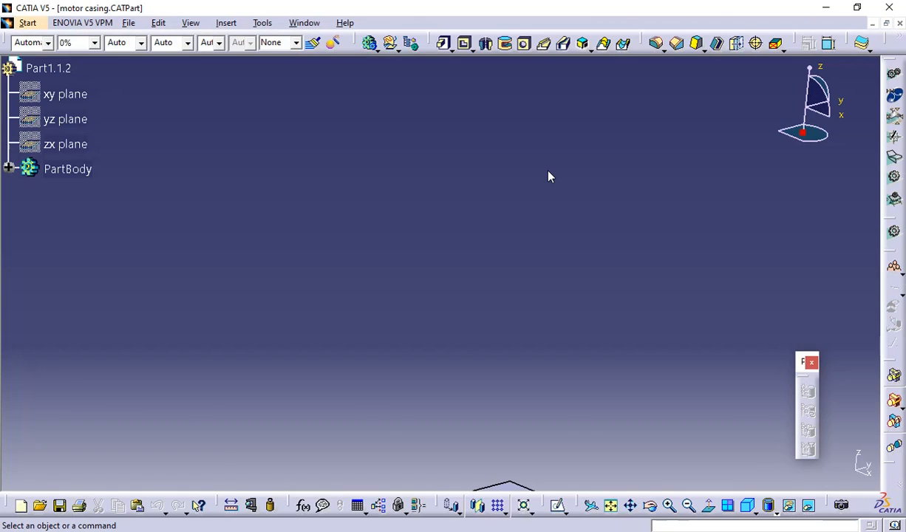
pyautogui.moveTo(526, 186); pyautogui.dragTo(527, 261, button='middle')
pyautogui.moveTo(517, 313); pyautogui.dragTo(498, 201, button='middle')
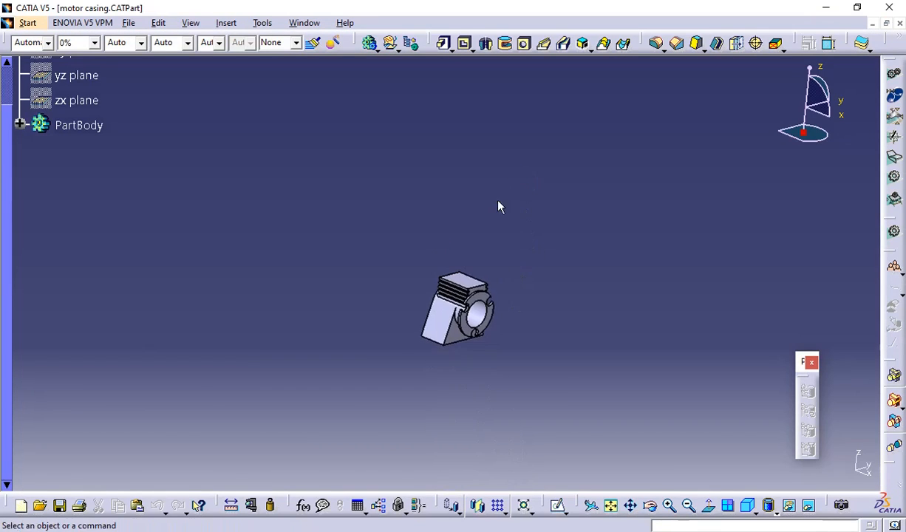
pyautogui.moveTo(506, 272); pyautogui.dragTo(482, 147, button='middle')
pyautogui.moveTo(545, 240); pyautogui.dragTo(451, 121, button='middle')
pyautogui.moveTo(565, 198); pyautogui.dragTo(527, 178, button='middle')
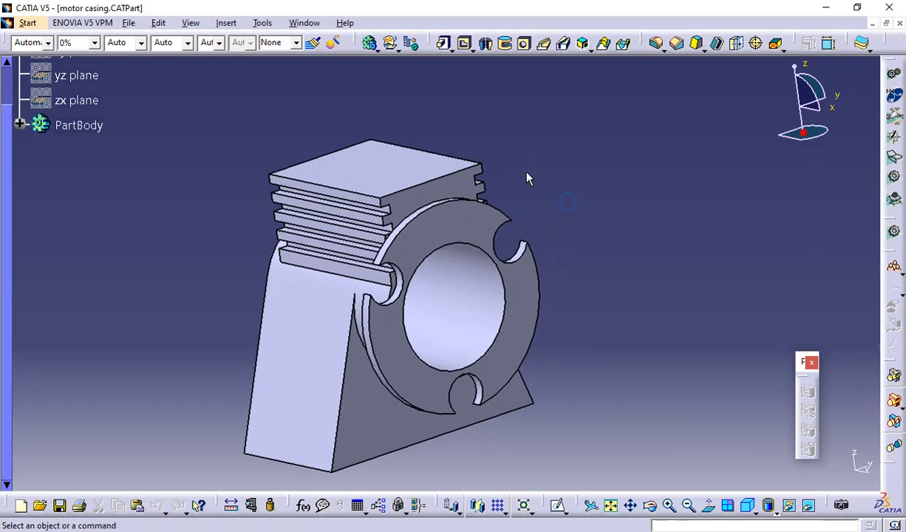
pyautogui.click(502, 254)
pyautogui.moveTo(548, 214); pyautogui.dragTo(561, 259, button='middle')
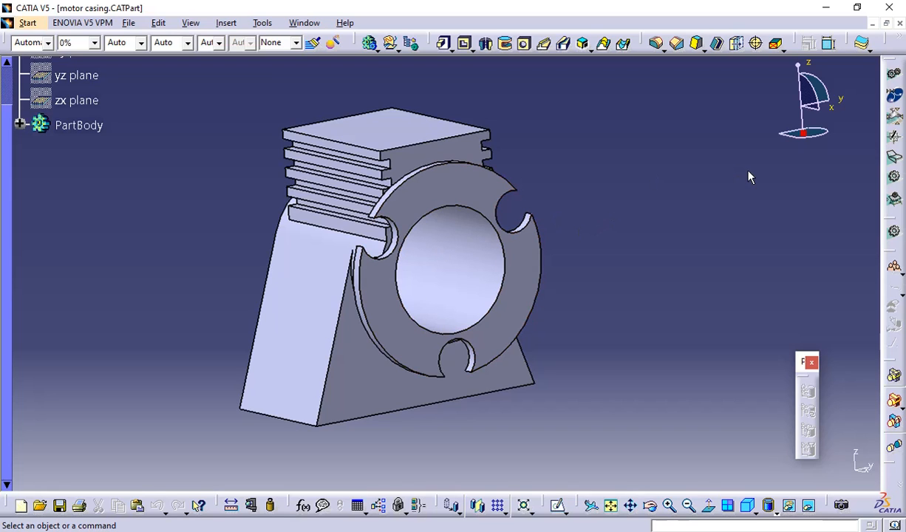
pyautogui.moveTo(596, 214); pyautogui.dragTo(607, 223, button='middle')
pyautogui.scroll(3, 241, 250)
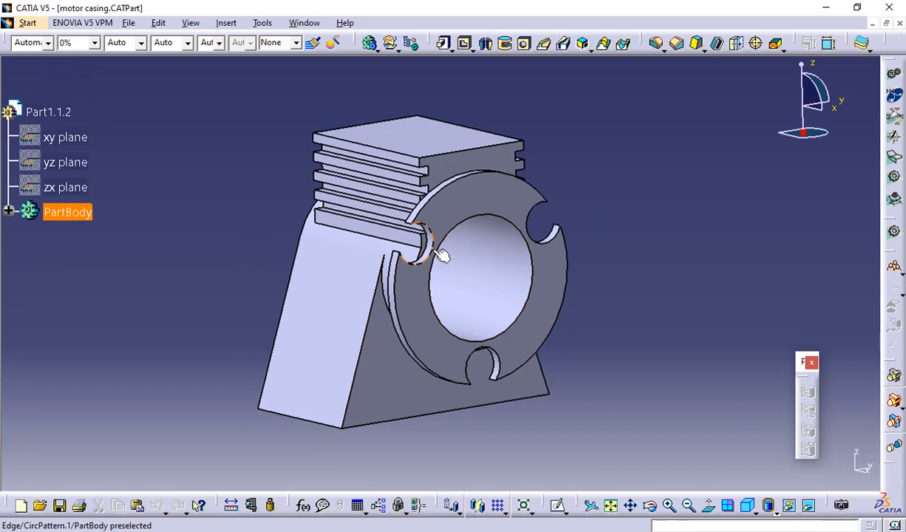
pyautogui.click(899, 23)
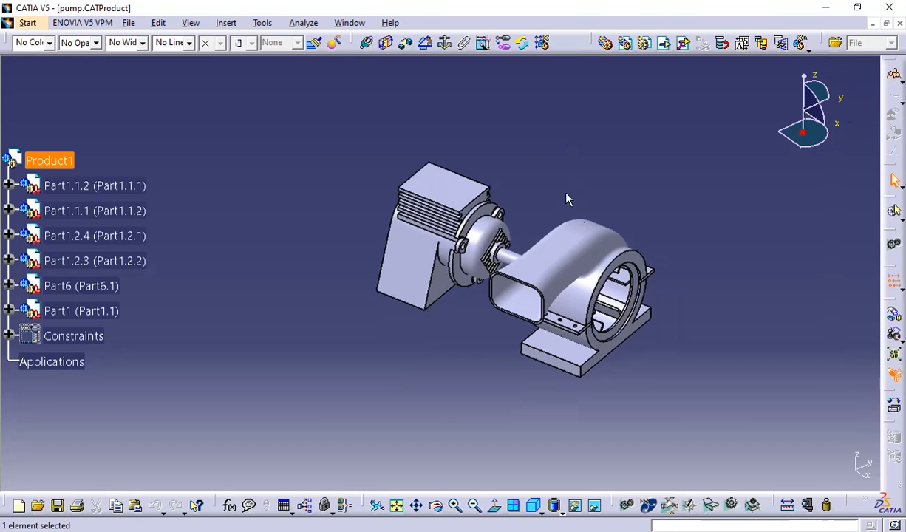
# Reopen motor casing.CATPart from the pump folder in its own window and open Sketch.9 of Pocket.4 for editing.
pyautogui.moveTo(566, 199); pyautogui.dragTo(578, 148, button='middle')
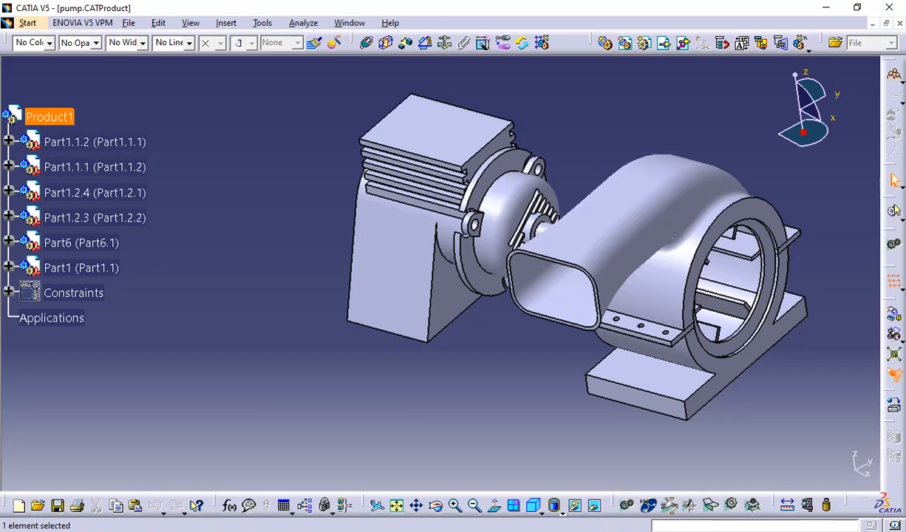
pyautogui.hotkey('alt', 'Tab')
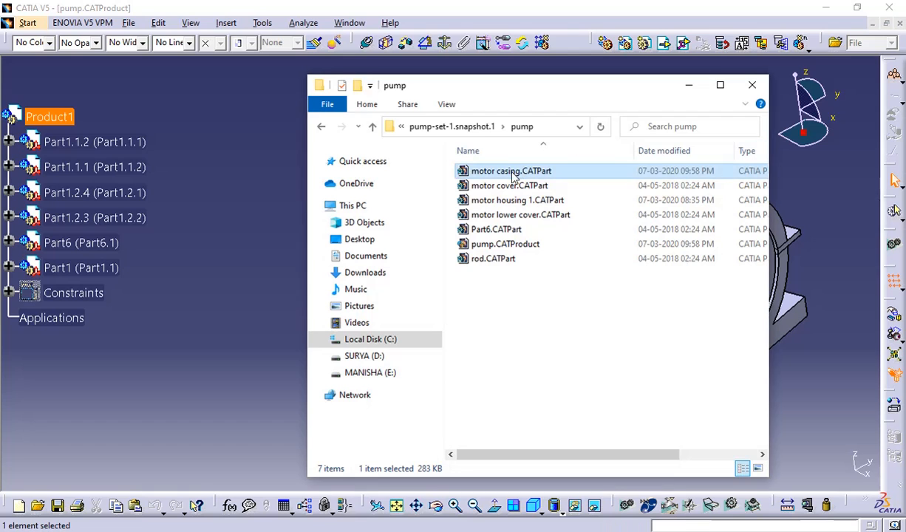
pyautogui.hotkey('alt', 'Tab')
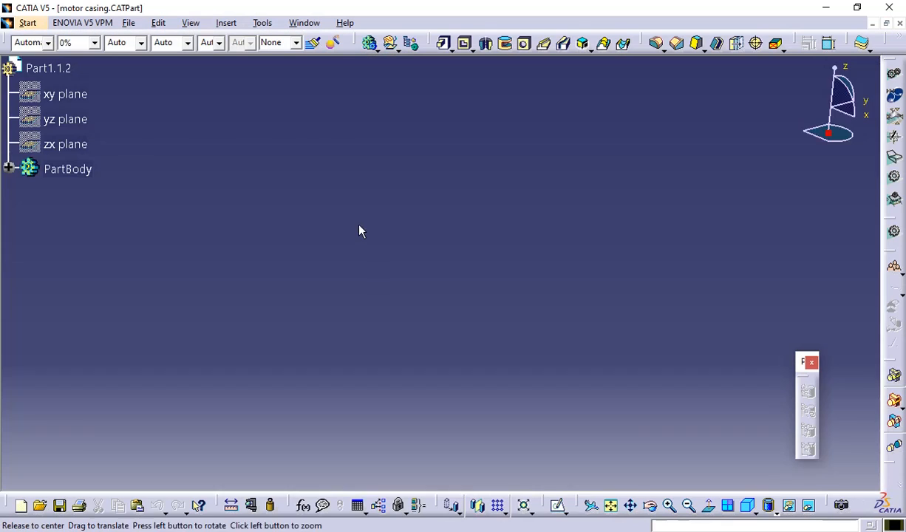
pyautogui.click(8, 168)
pyautogui.scroll(-5, 242, 238)
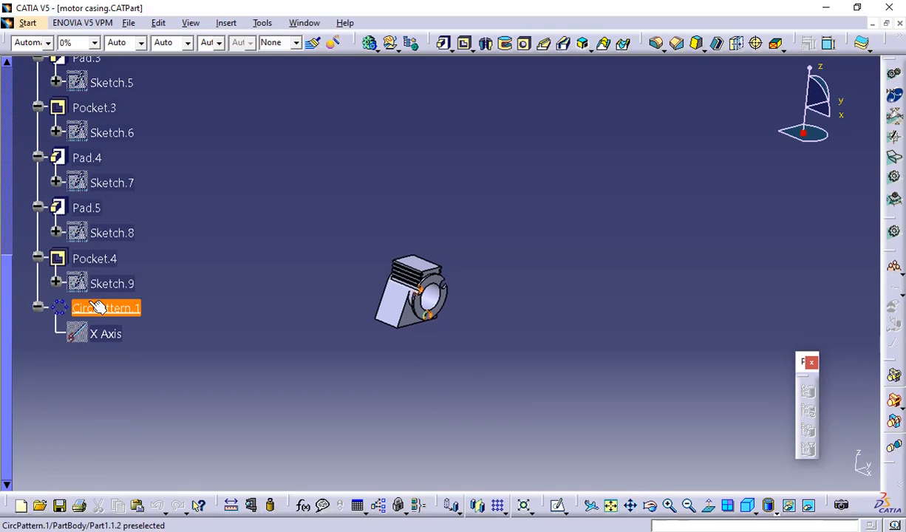
pyautogui.doubleClick(110, 284)
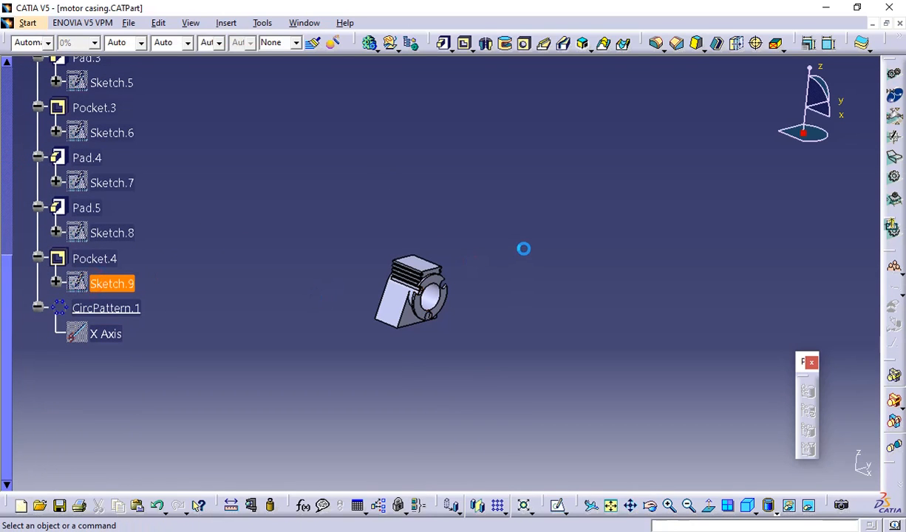
# Set the diameter of the hole circle in Sketch.9 to 7.5 mm.
pyautogui.moveTo(503, 240); pyautogui.dragTo(504, 74, button='middle')
pyautogui.doubleClick(224, 293)
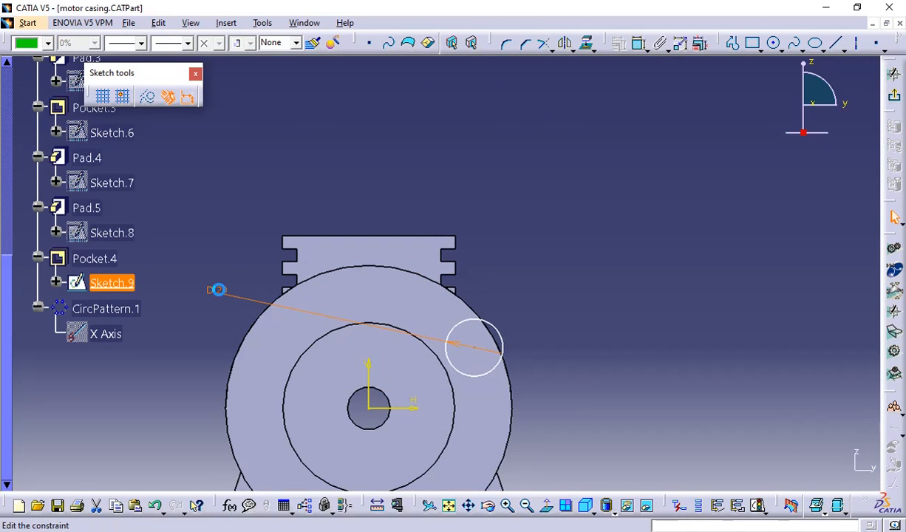
pyautogui.write('7')
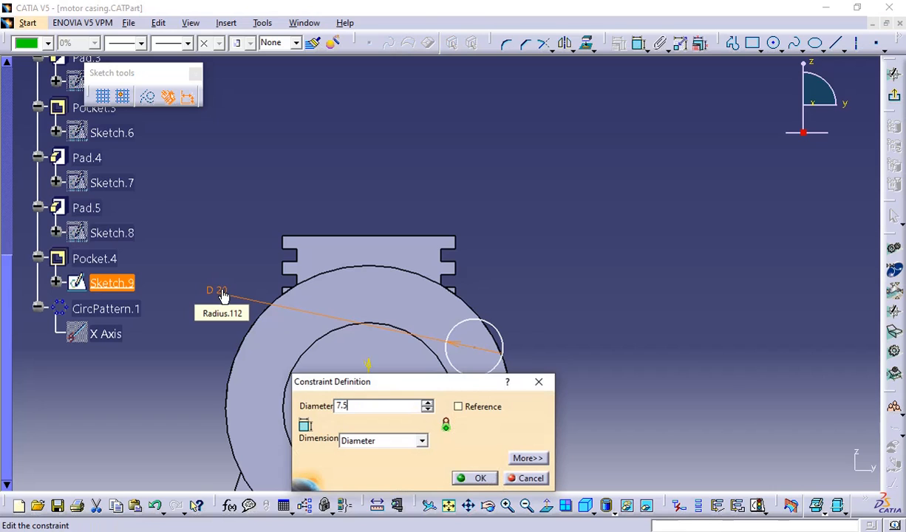
pyautogui.write('.5')
pyautogui.click(475, 477)
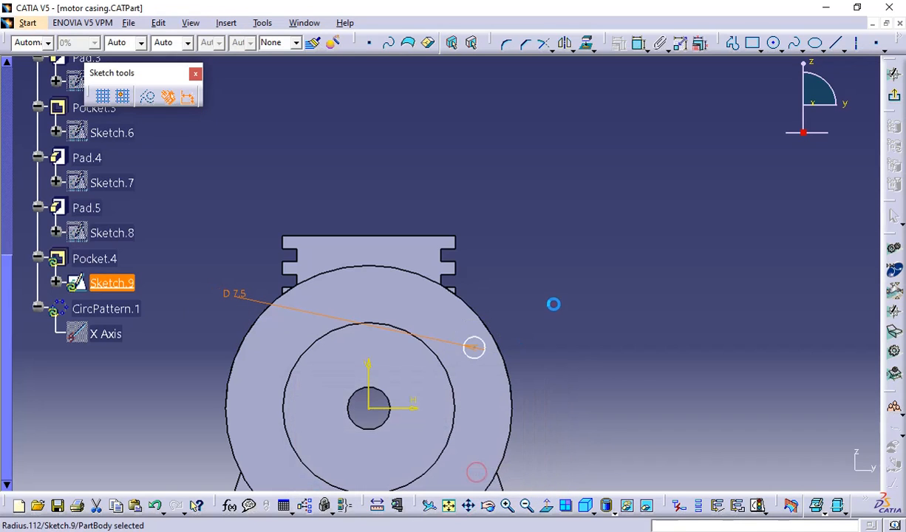
# Exit Sketch.9, save the motor casing part and close it to return to the pump assembly.
pyautogui.click(554, 304)
pyautogui.click(891, 95)
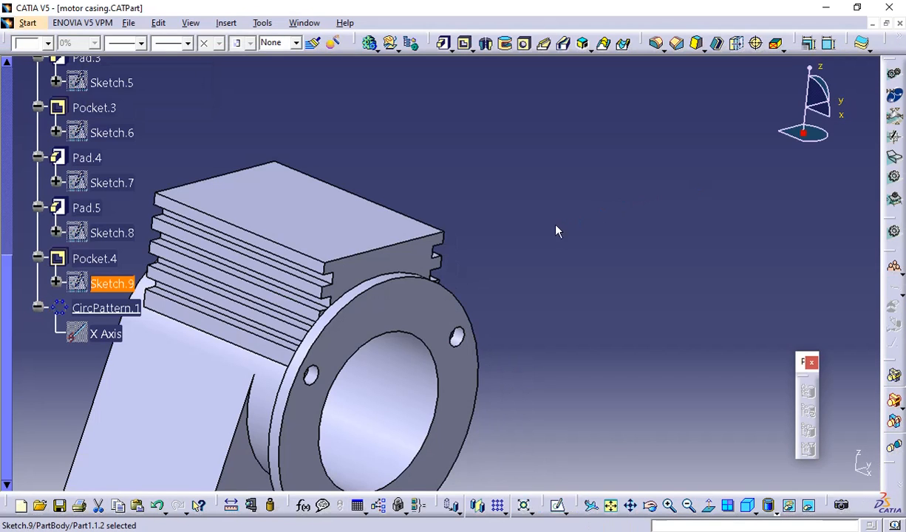
pyautogui.click(59, 505)
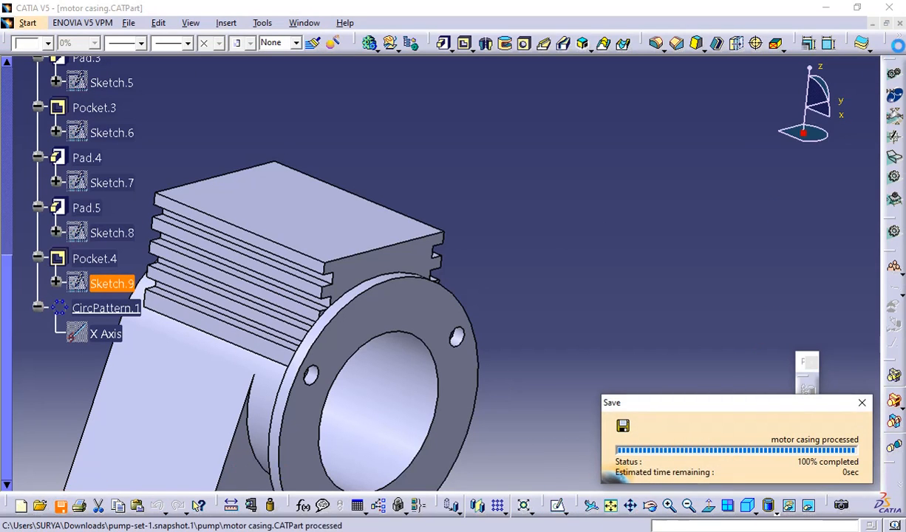
pyautogui.click(899, 23)
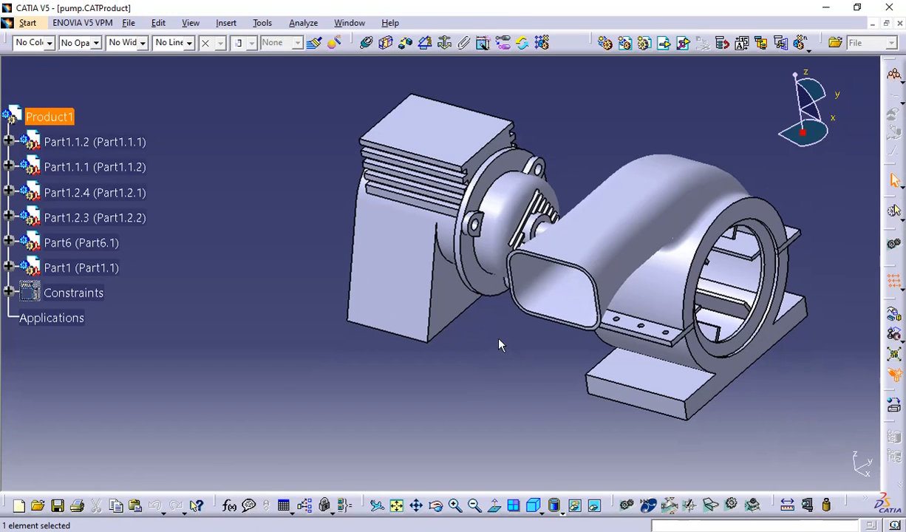
# Examine the motor cover and the shaft between the motor and the pump housing in the assembly.
pyautogui.moveTo(499, 345); pyautogui.dragTo(458, 326, button='middle')
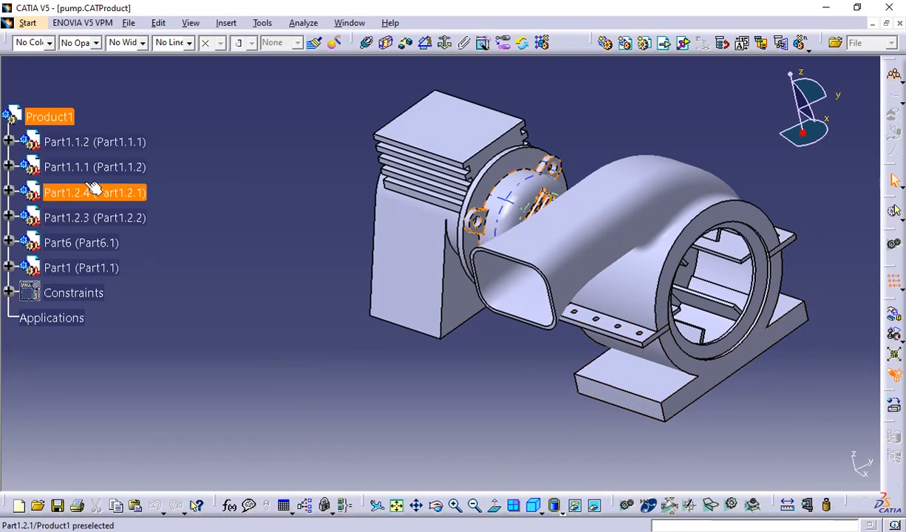
pyautogui.click(498, 194)
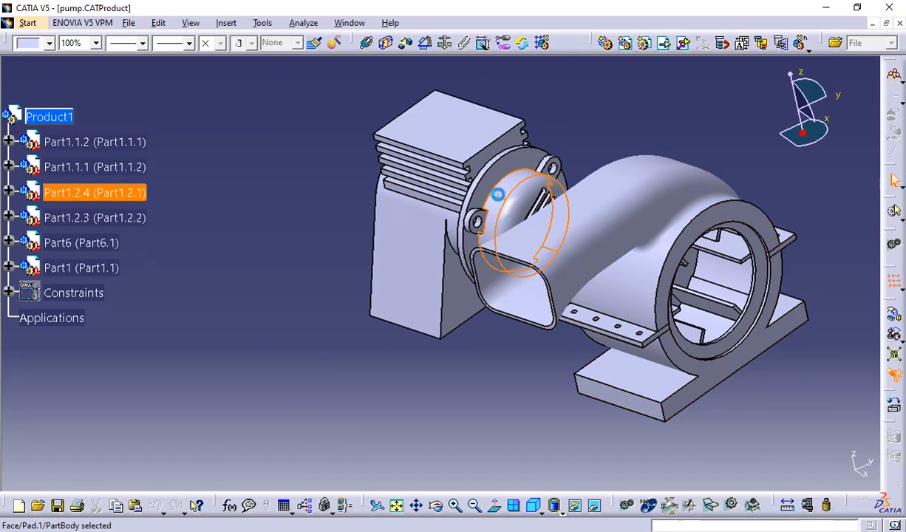
pyautogui.rightClick(497, 195)
pyautogui.click(508, 237)
pyautogui.moveTo(530, 237); pyautogui.dragTo(579, 158, button='middle')
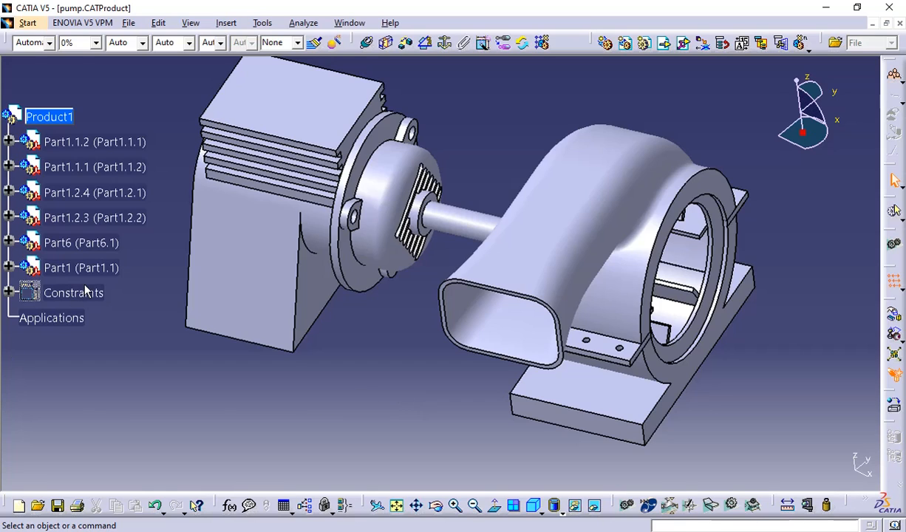
# Check the part files and their modification dates in the pump folder in File Explorer, and return to the pump assembly.
pyautogui.moveTo(905, 162)
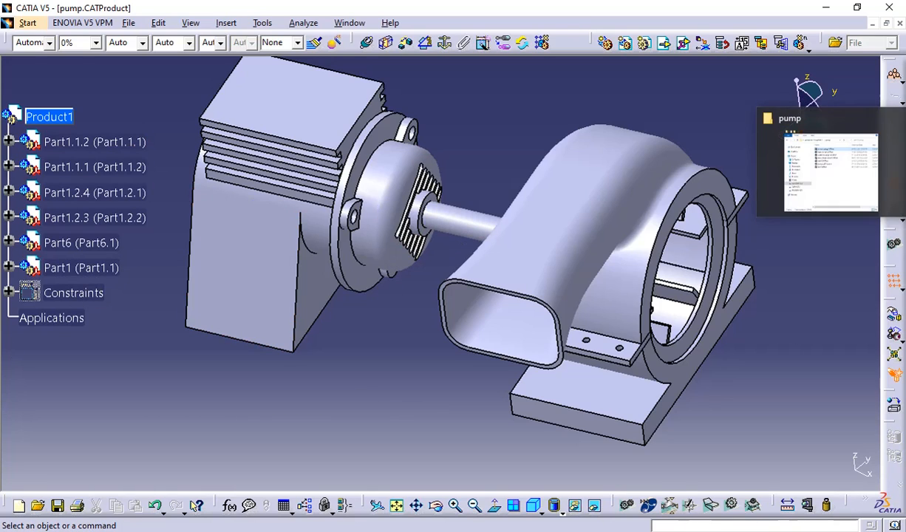
pyautogui.click(819, 132)
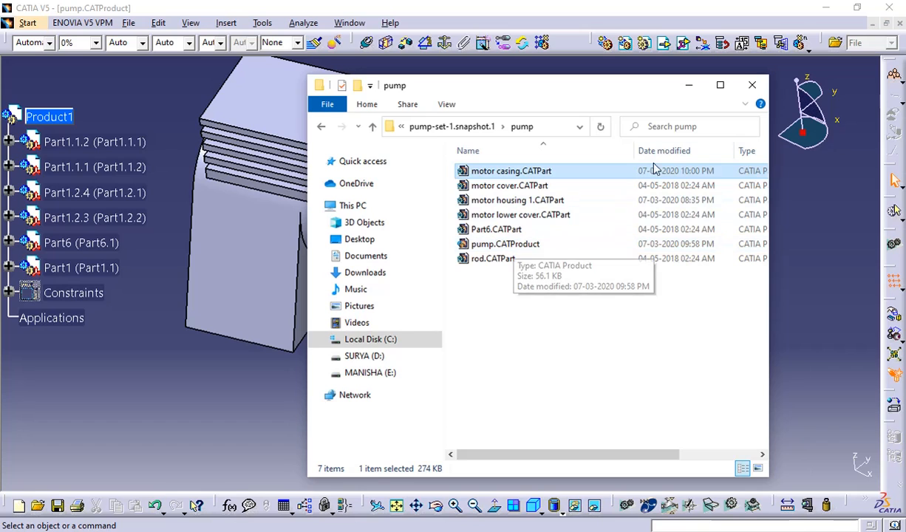
pyautogui.click(684, 86)
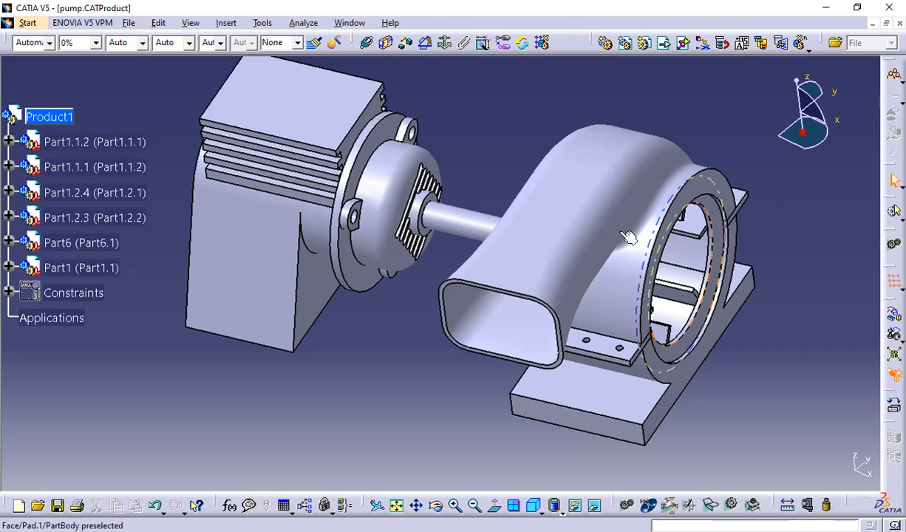
pyautogui.moveTo(344, 312); pyautogui.dragTo(367, 378, button='middle')
pyautogui.hotkey('alt', 'Tab')
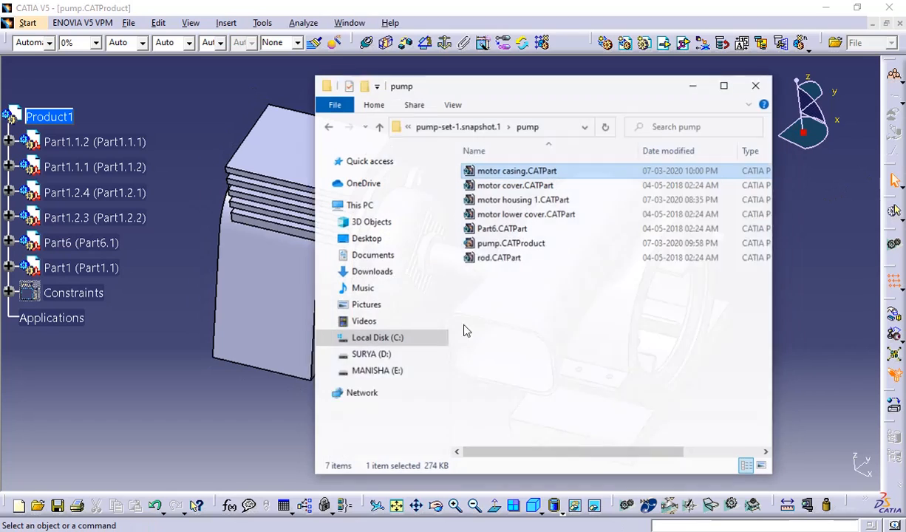
pyautogui.click(895, 210)
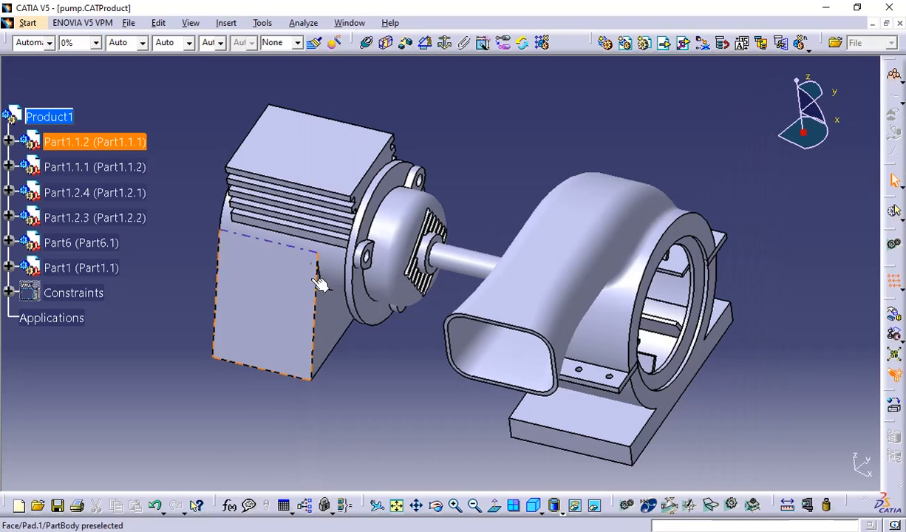
pyautogui.moveTo(375, 373); pyautogui.dragTo(370, 355, button='middle')
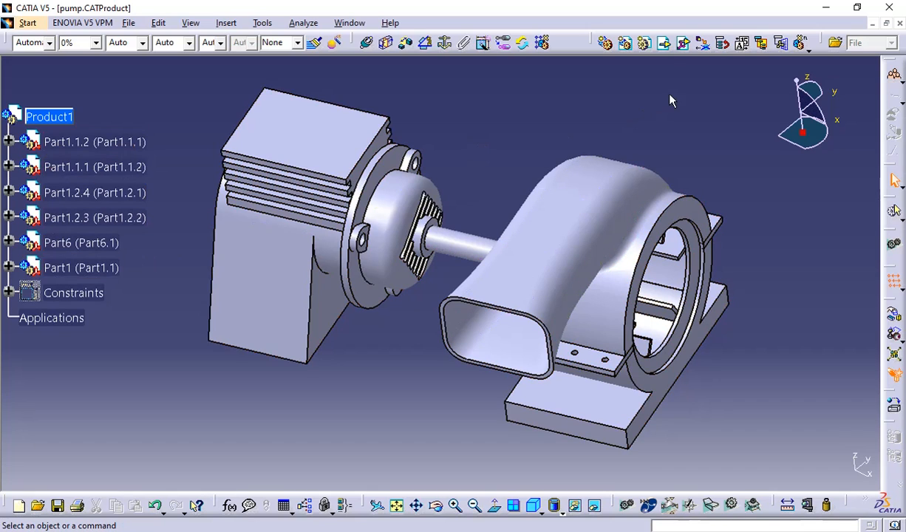
# Insert a new product under Product1 and set its instance name to subassembly.
pyautogui.click(624, 45)
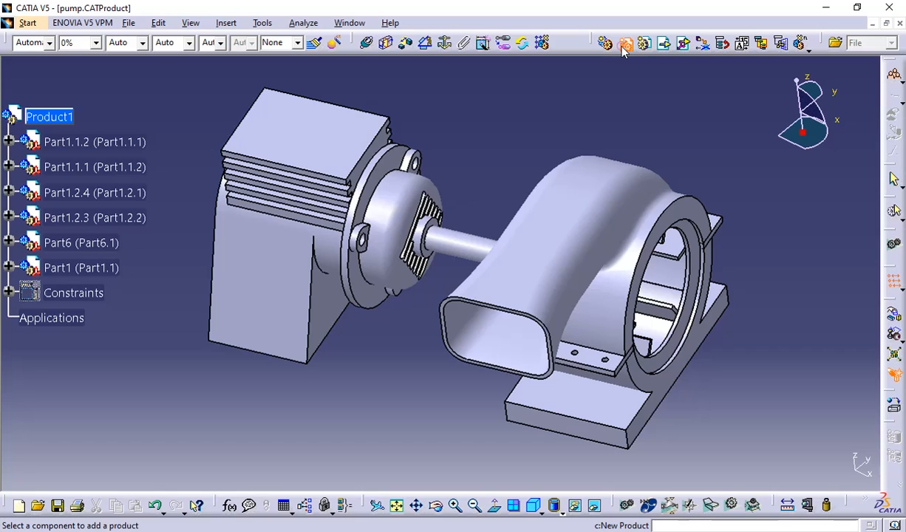
pyautogui.click(49, 117)
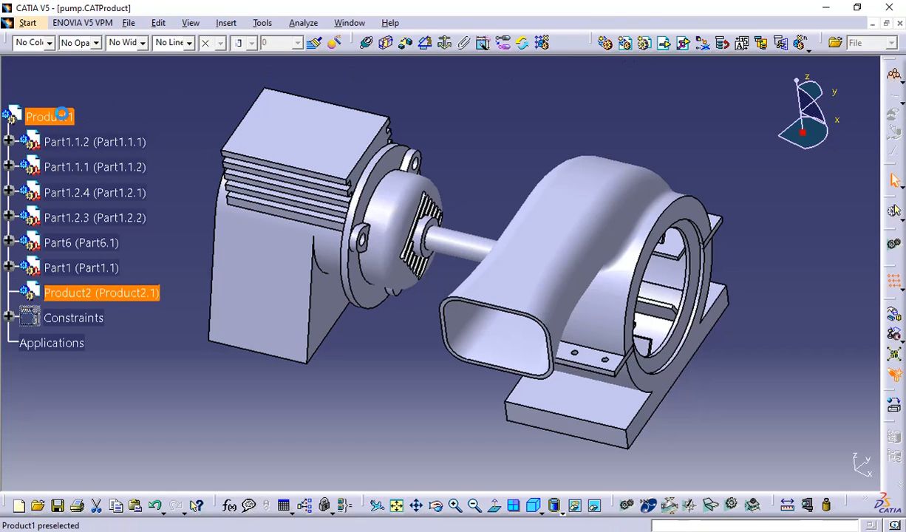
pyautogui.rightClick(85, 298)
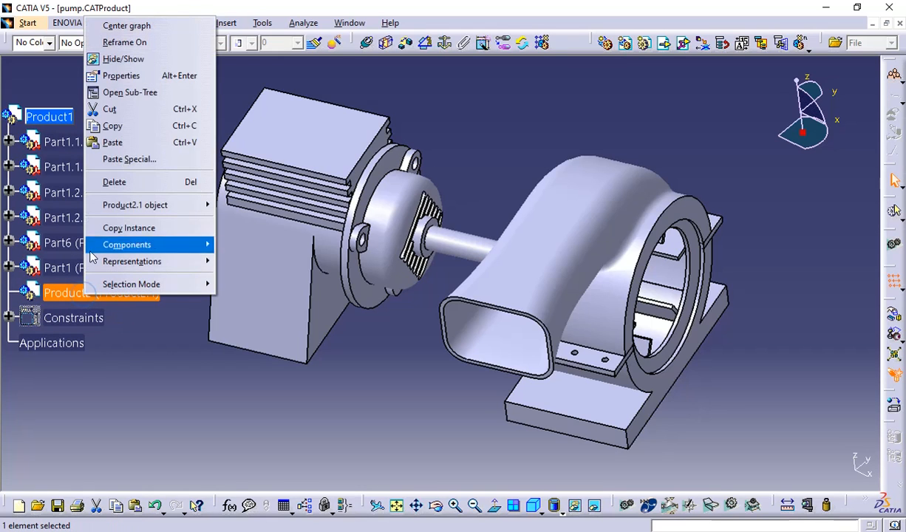
pyautogui.click(120, 76)
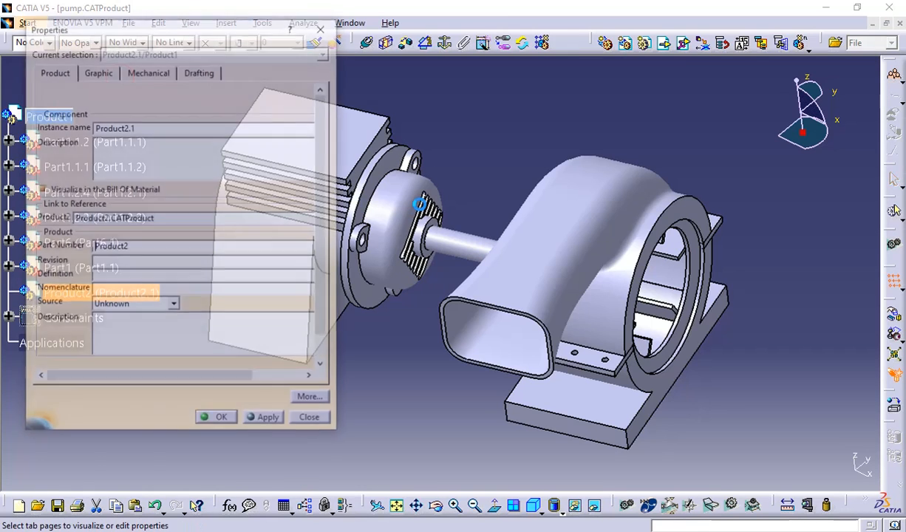
pyautogui.doubleClick(132, 126)
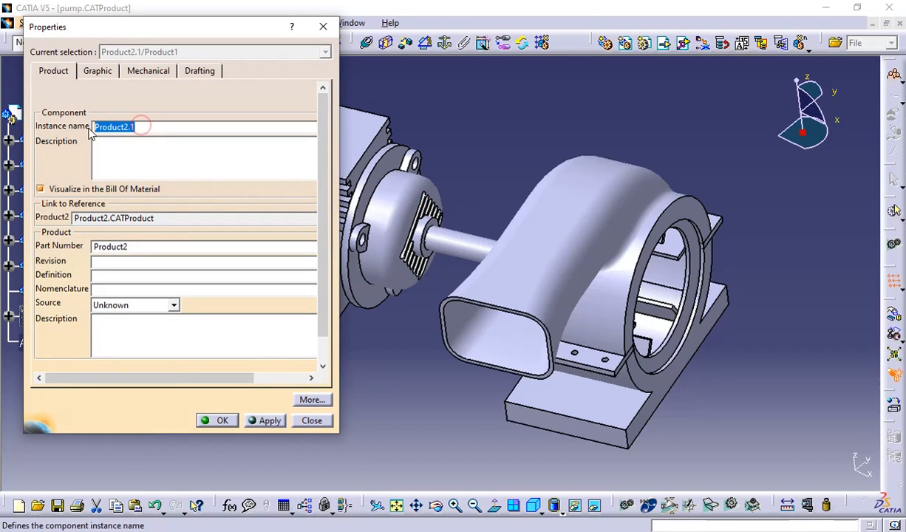
pyautogui.write('subassembly')
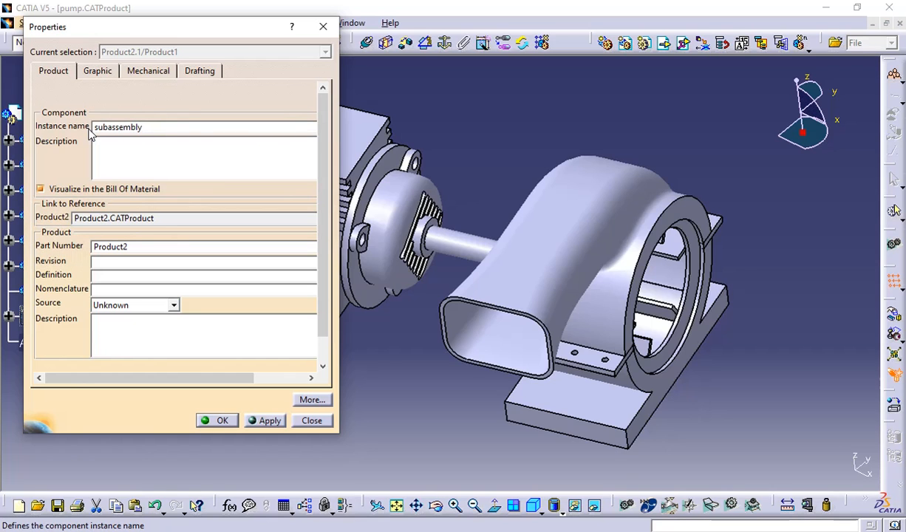
pyautogui.click(220, 420)
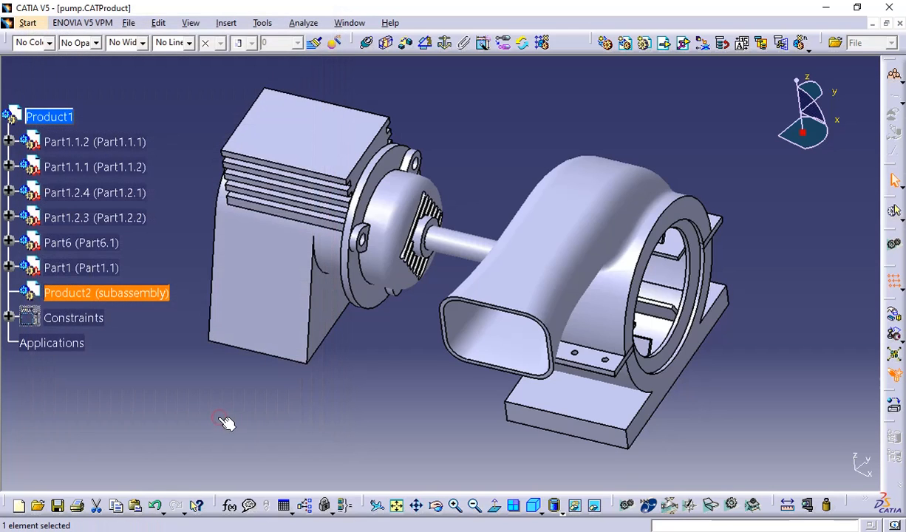
pyautogui.click(156, 391)
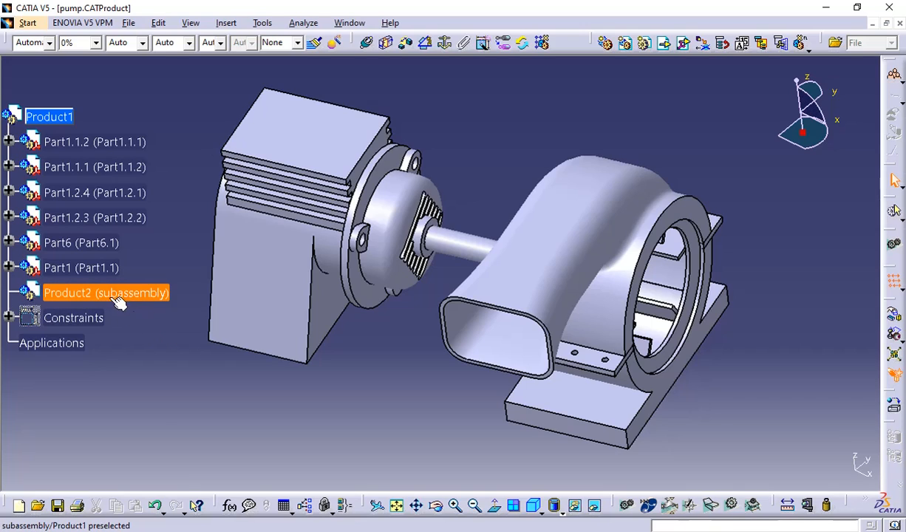
# Move Part1 (Part1.1) and Part1.2.4 (Part1.2.1) from Product1 into the subassembly, and expand the subassembly in the tree.
pyautogui.click(74, 272)
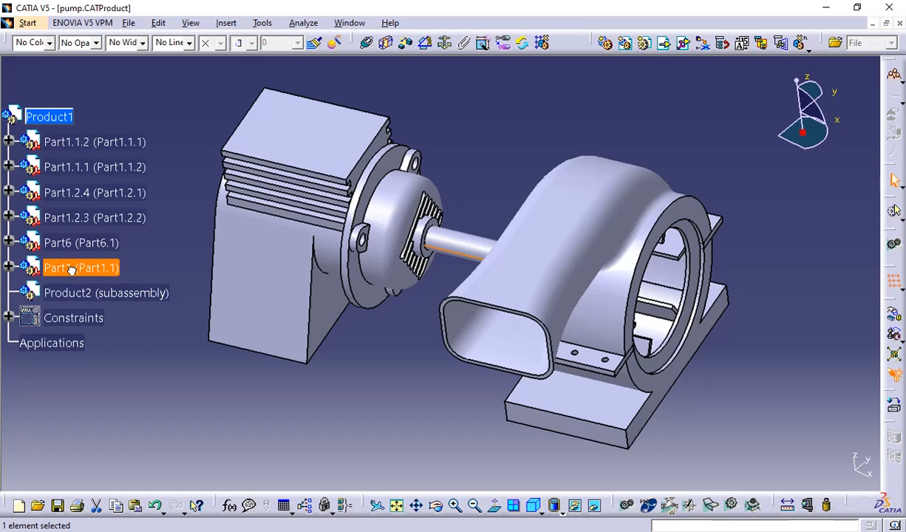
pyautogui.moveTo(71, 270); pyautogui.dragTo(80, 296)
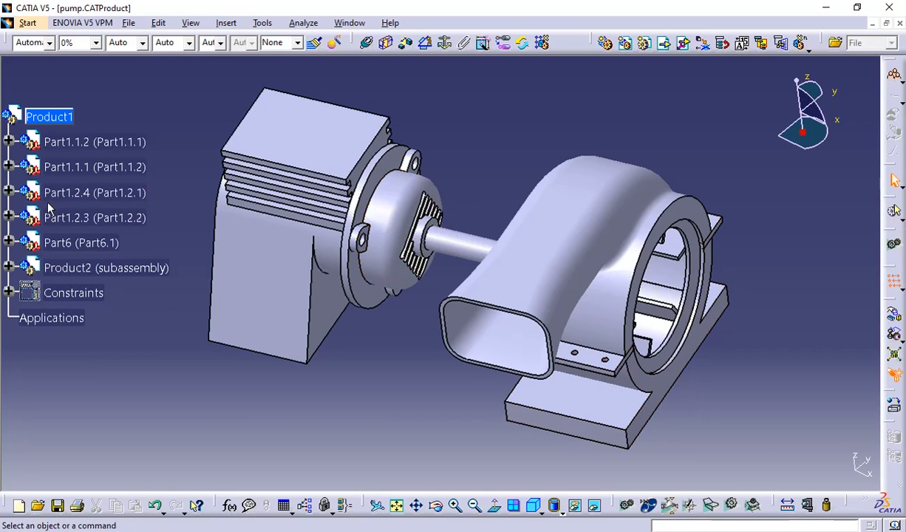
pyautogui.moveTo(58, 193); pyautogui.dragTo(80, 274)
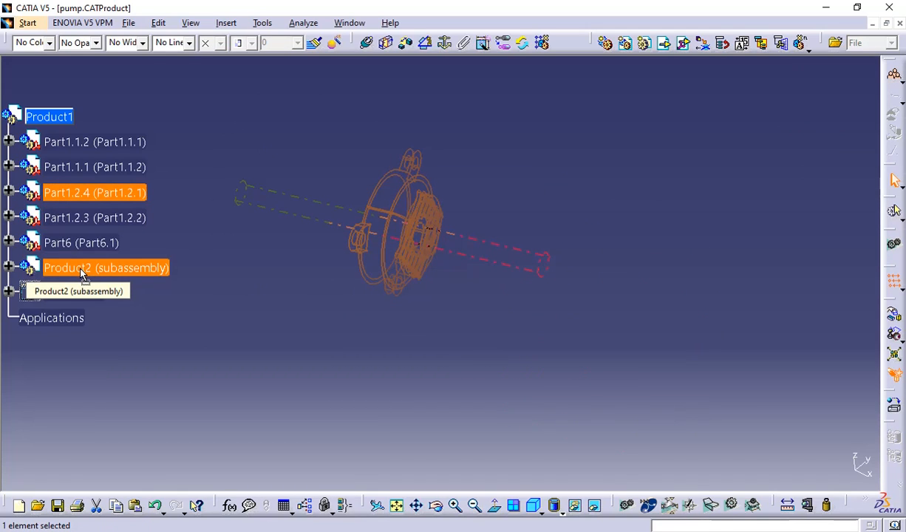
pyautogui.moveTo(81, 274); pyautogui.dragTo(81, 273)
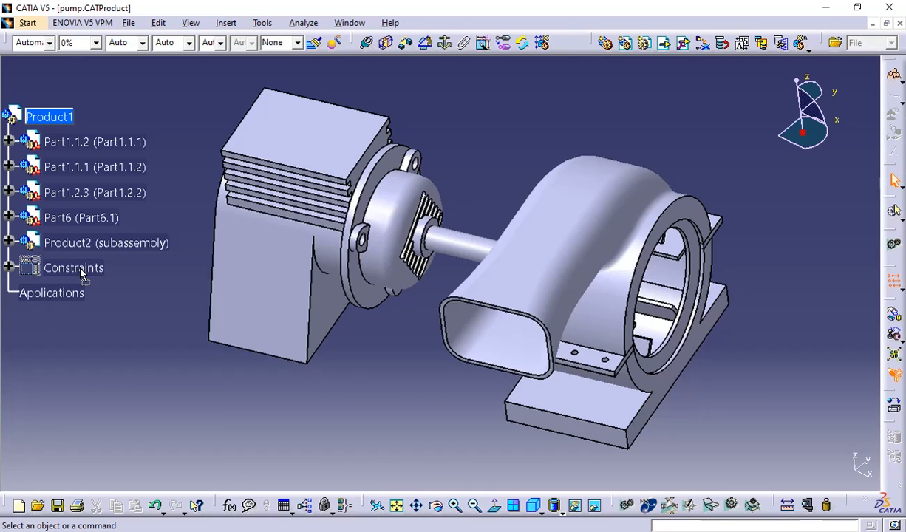
pyautogui.click(8, 243)
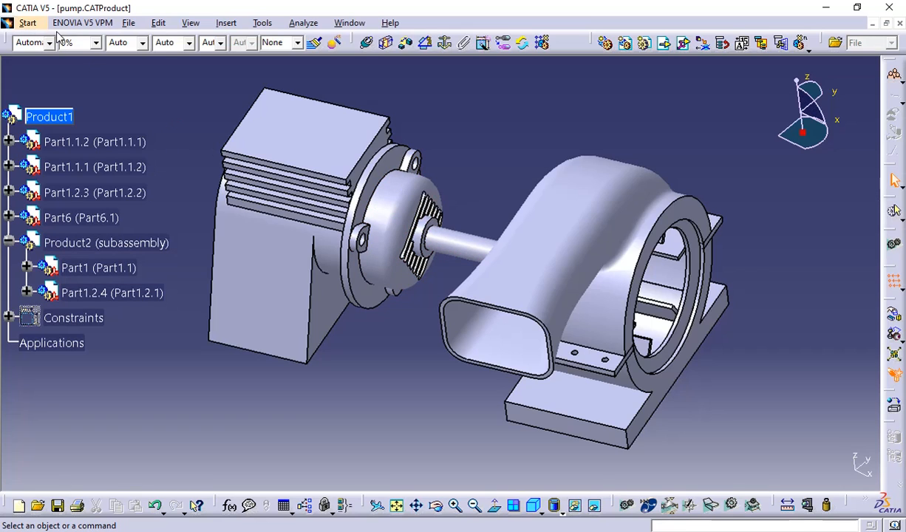
# Save the pump assembly, agreeing to save the other affected documents with it.
pyautogui.click(128, 23)
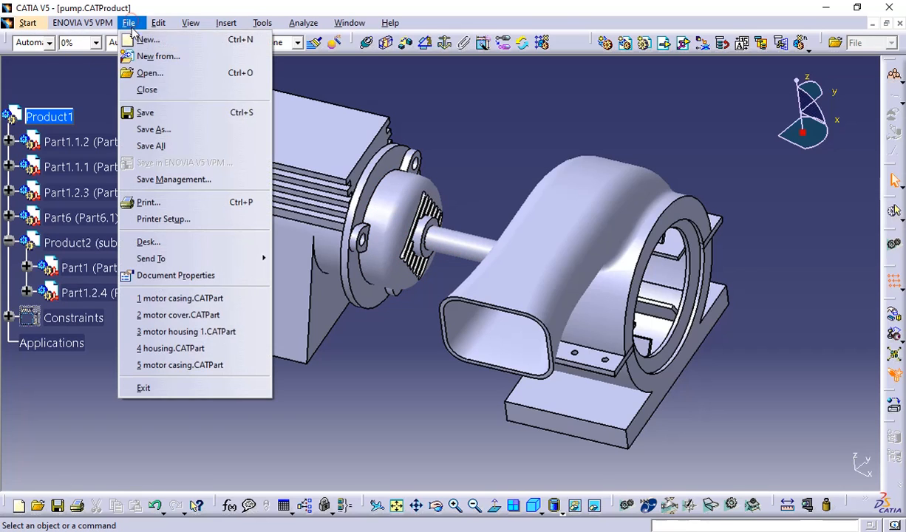
pyautogui.click(154, 115)
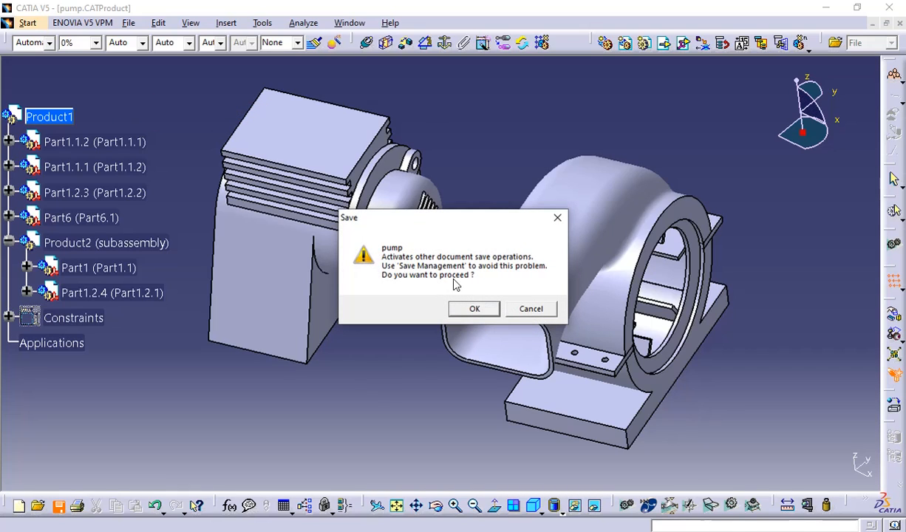
pyautogui.click(475, 309)
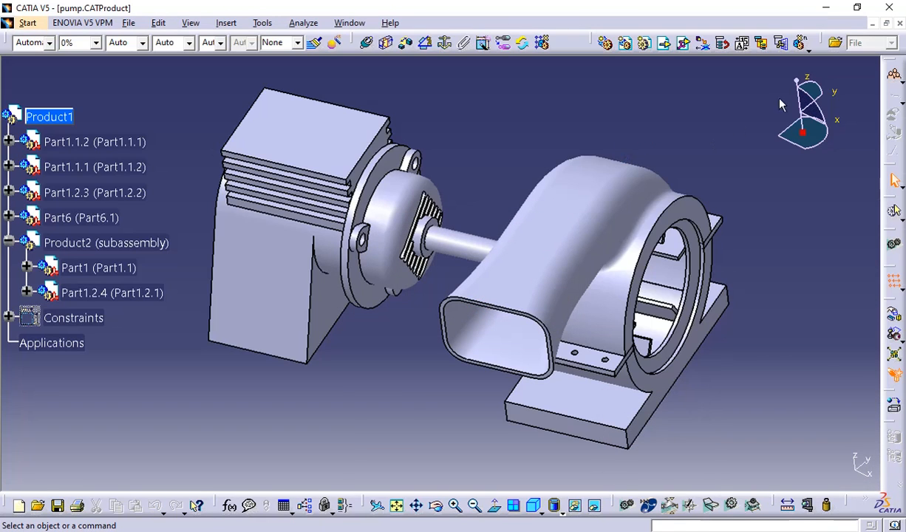
# Open Product2.CATProduct from the pump folder in File Explorer and fit the shaft and motor cover in view.
pyautogui.hotkey('alt', 'Tab')
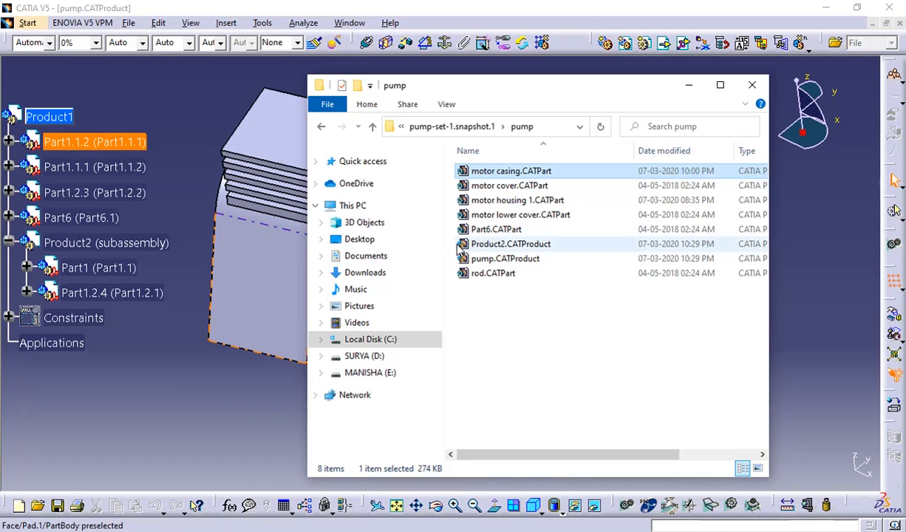
pyautogui.click(504, 246)
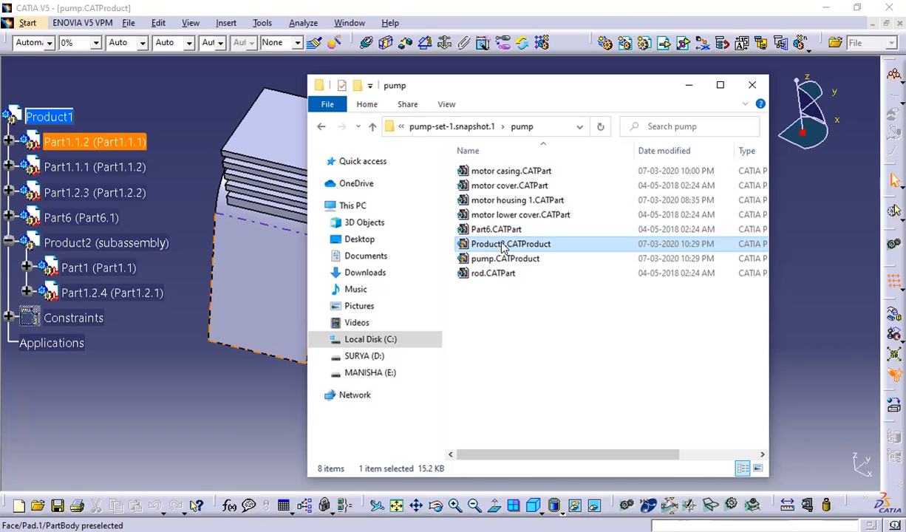
pyautogui.doubleClick(502, 246)
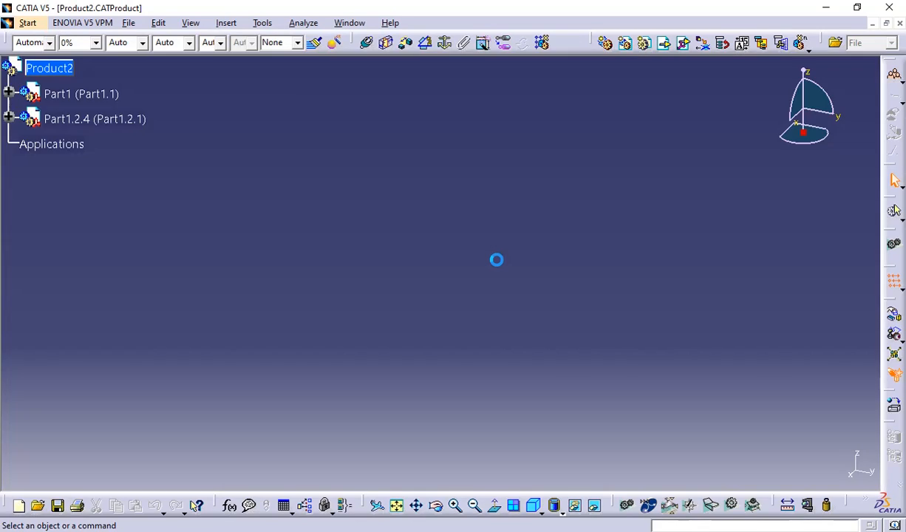
pyautogui.click(392, 509)
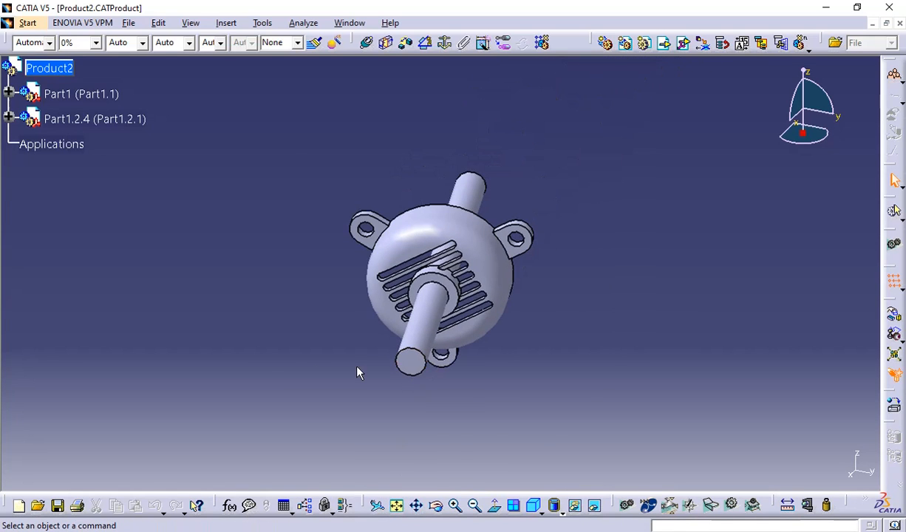
pyautogui.moveTo(358, 370); pyautogui.dragTo(582, 357, button='middle')
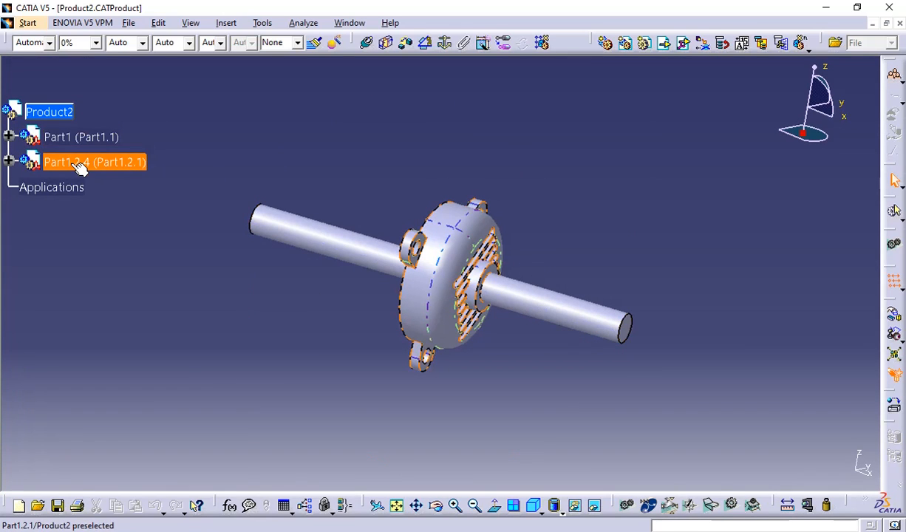
# Activate Part1 inside Product2 for editing and open Sketch.1 of its Pad.1.
pyautogui.click(9, 137)
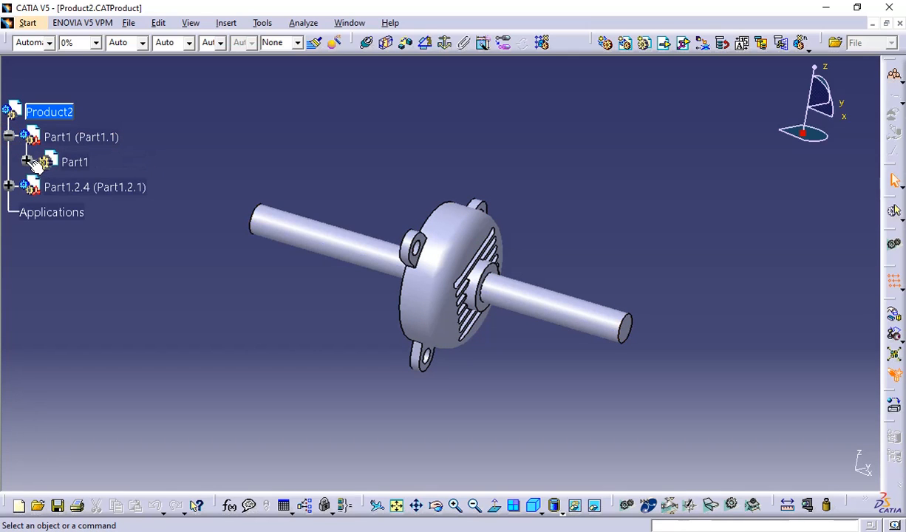
pyautogui.doubleClick(58, 162)
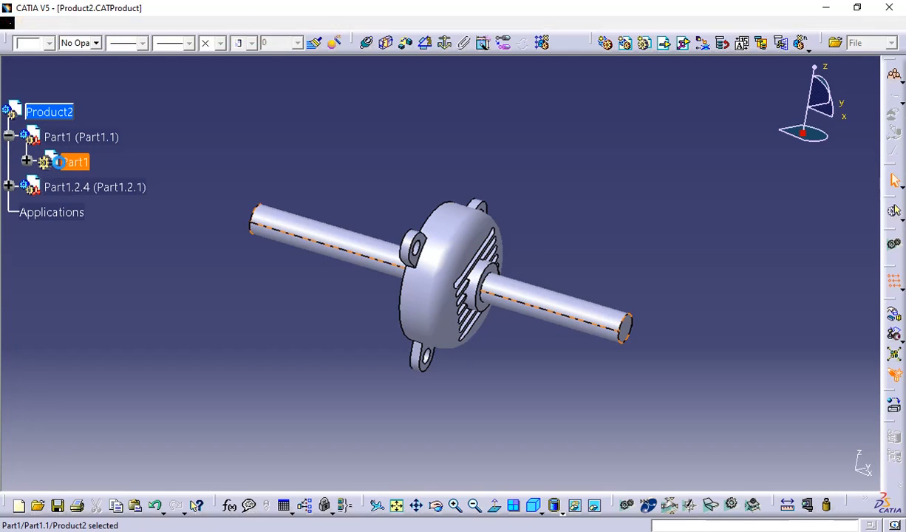
pyautogui.click(27, 161)
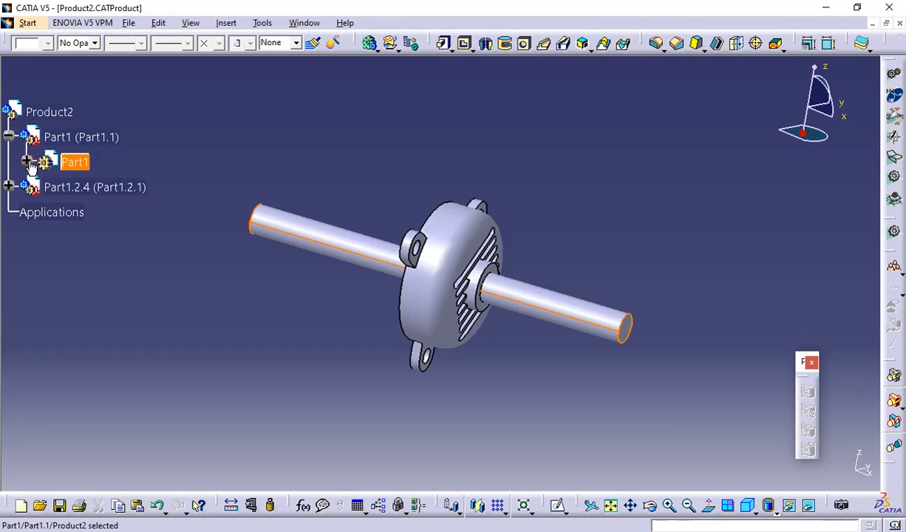
pyautogui.click(27, 161)
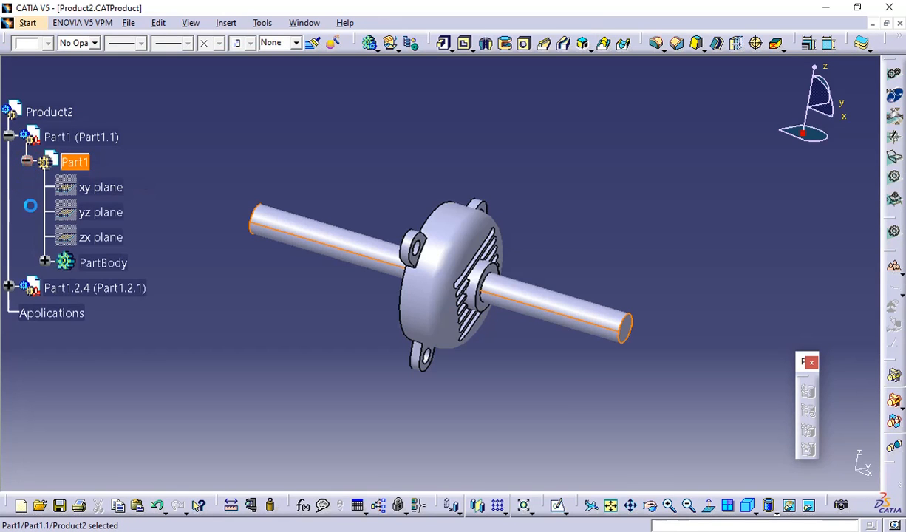
pyautogui.click(46, 261)
pyautogui.click(62, 286)
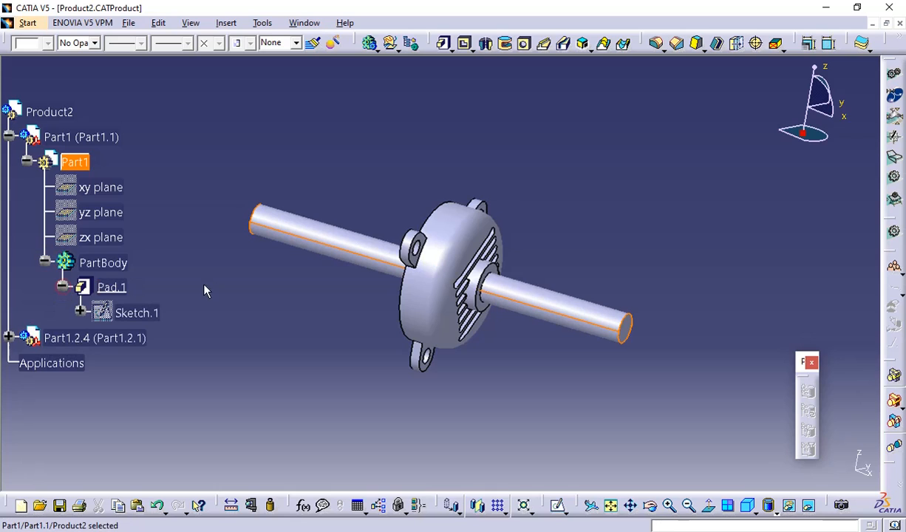
pyautogui.click(81, 311)
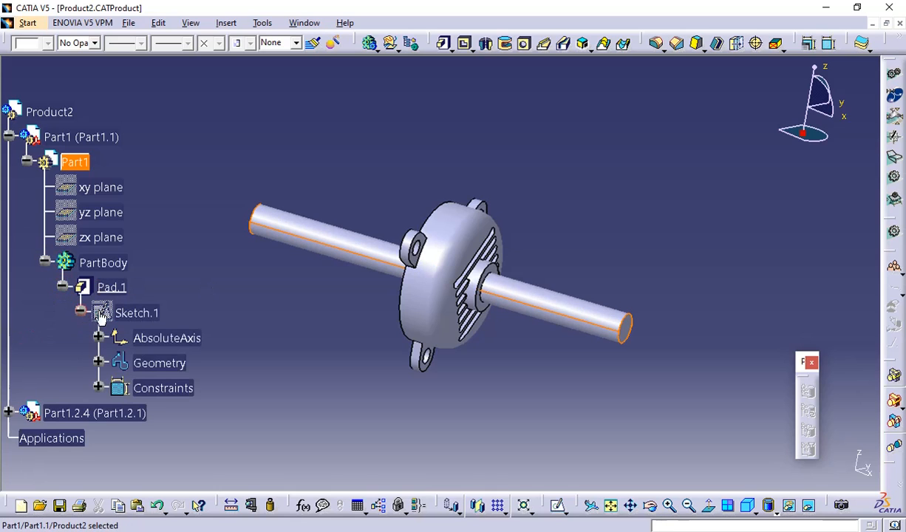
pyautogui.doubleClick(141, 314)
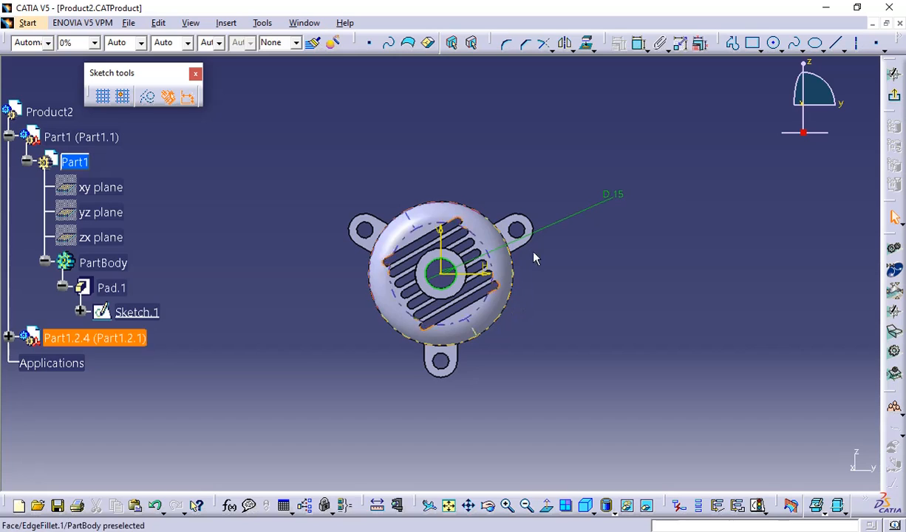
# Set the shaft circle's diameter to 20 mm, exit the sketch and collapse the Part1 branch.
pyautogui.doubleClick(613, 193)
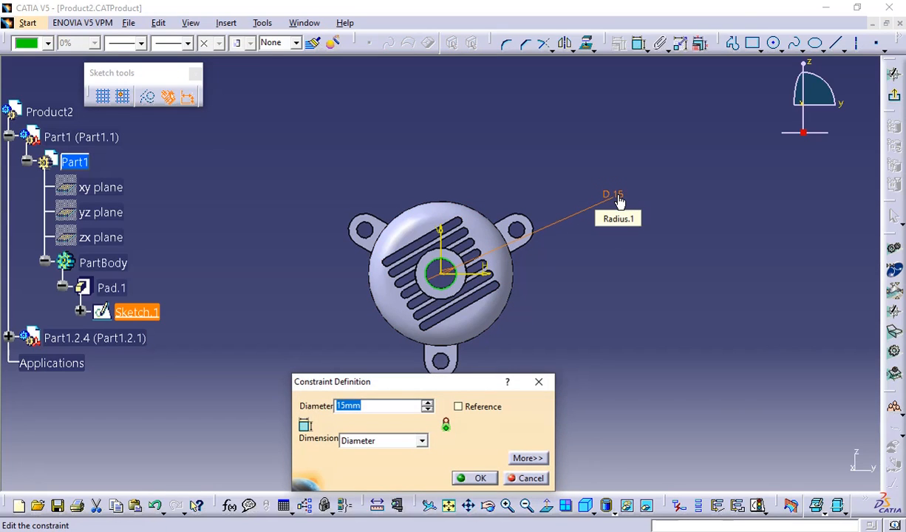
pyautogui.write('20')
pyautogui.press('Return')
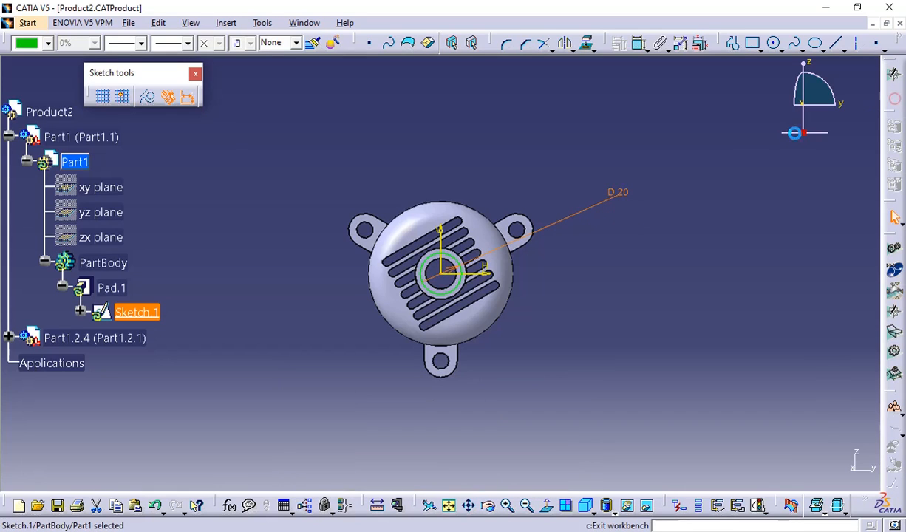
pyautogui.click(894, 74)
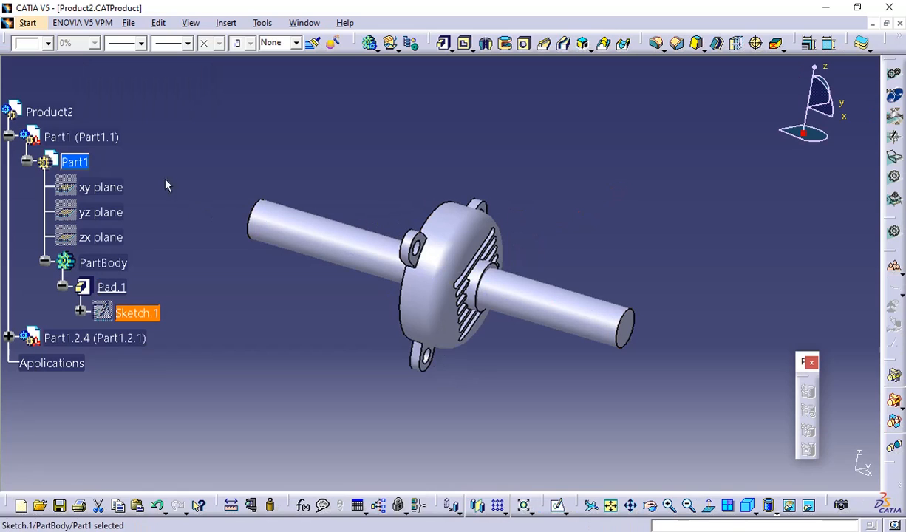
pyautogui.click(27, 161)
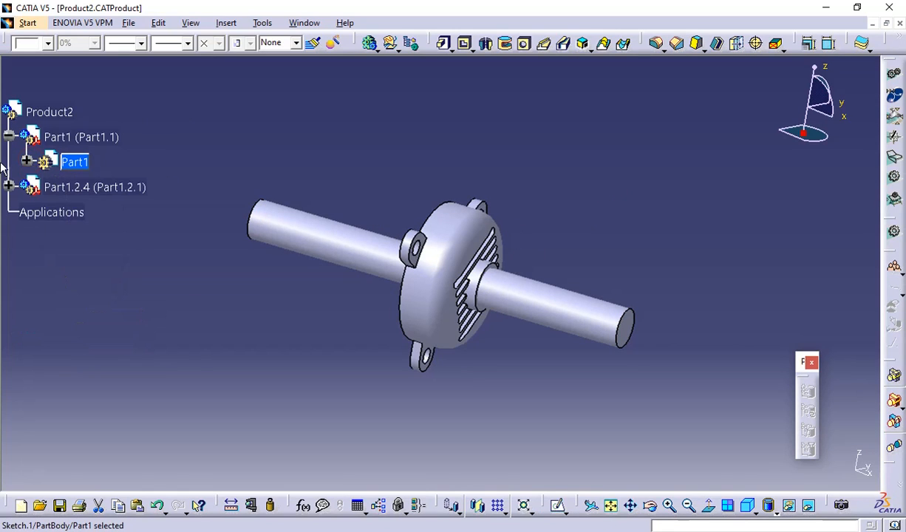
pyautogui.click(10, 137)
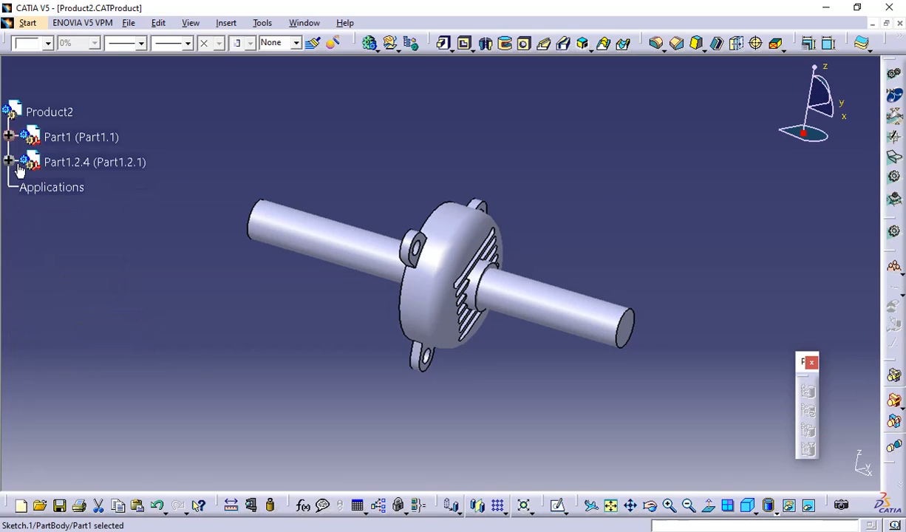
# Expand Part1.2.4 down to Pocket.2 in its PartBody and open Sketch.6 for editing.
pyautogui.doubleClick(97, 161)
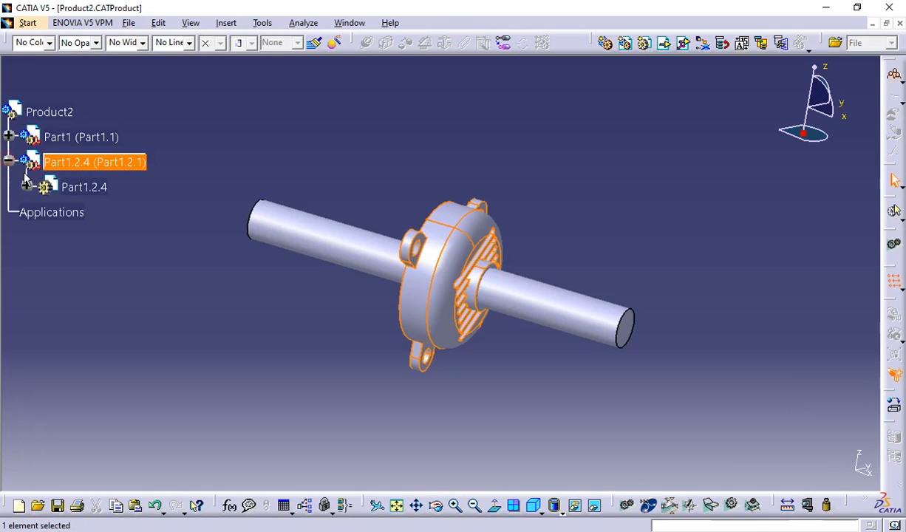
pyautogui.click(27, 186)
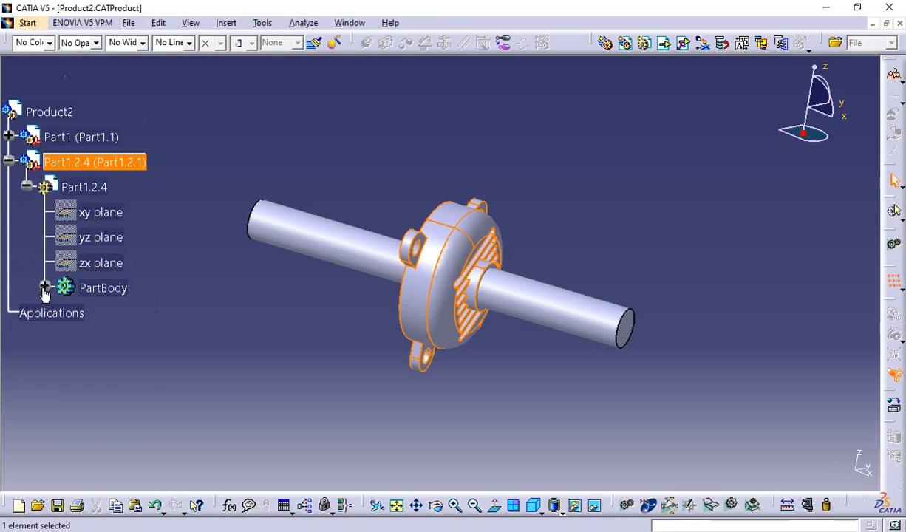
pyautogui.click(44, 287)
pyautogui.click(114, 457)
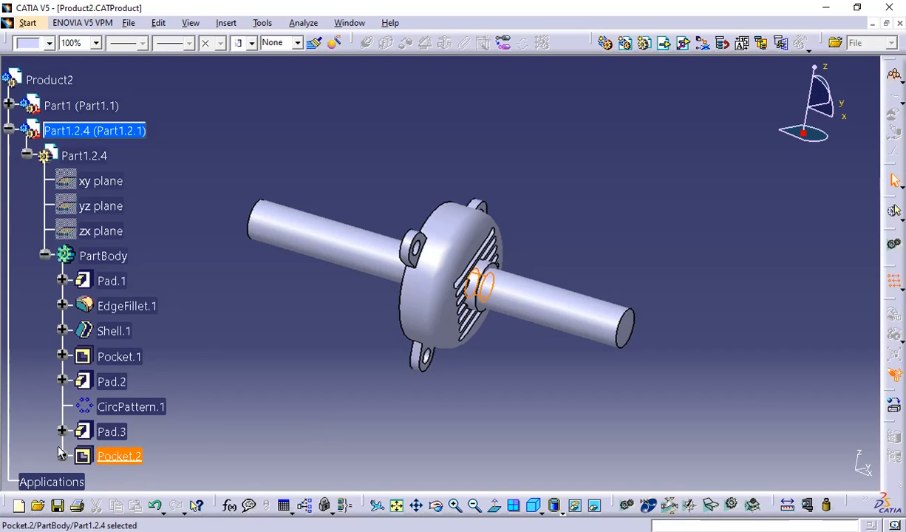
pyautogui.click(61, 456)
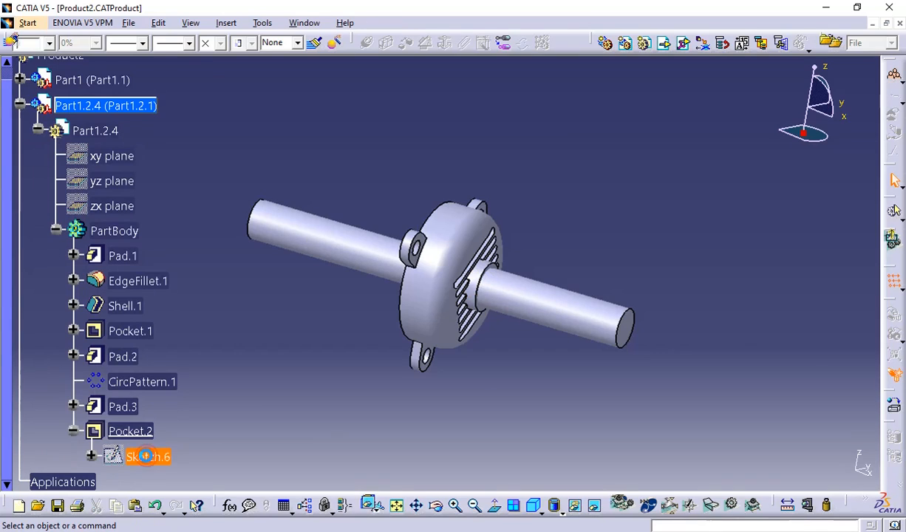
pyautogui.doubleClick(147, 456)
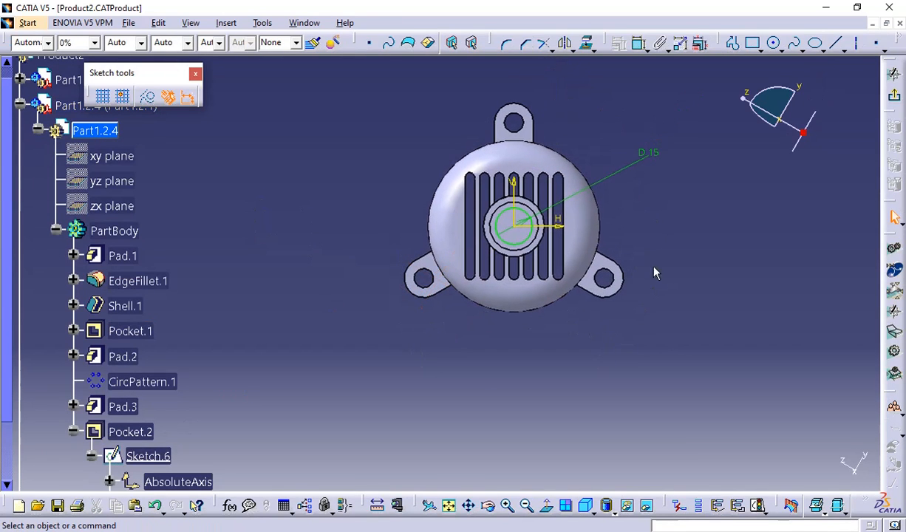
# Set the motor cover's shaft hole diameter to 20 mm, exit the sketch and collapse the Part1.2.4 branch.
pyautogui.doubleClick(656, 150)
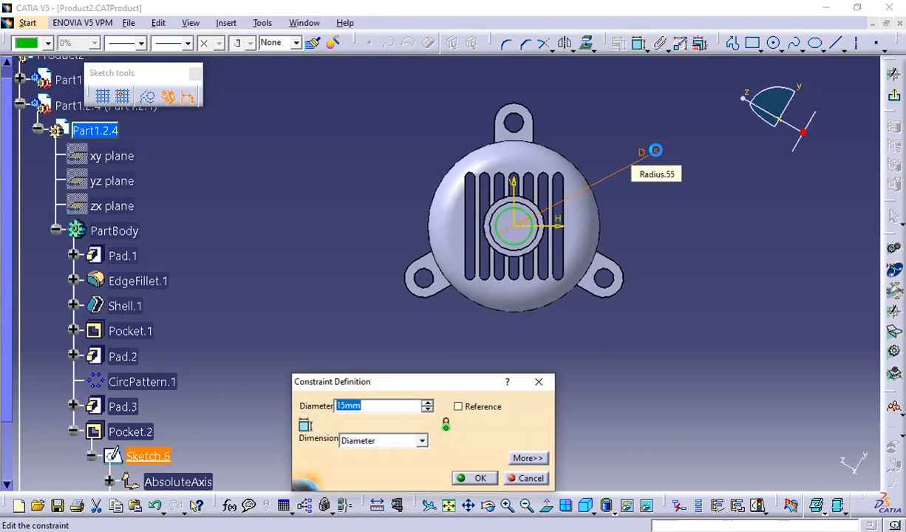
pyautogui.write('20')
pyautogui.press('Return')
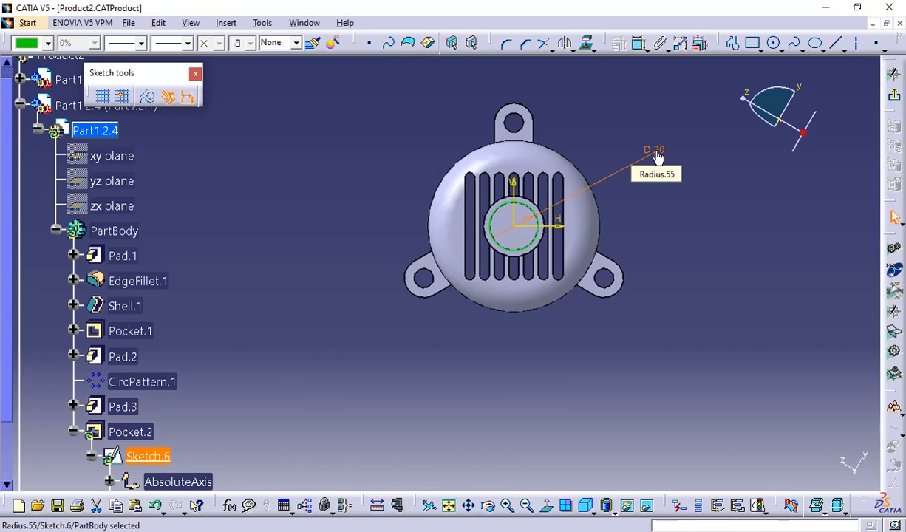
pyautogui.click(894, 74)
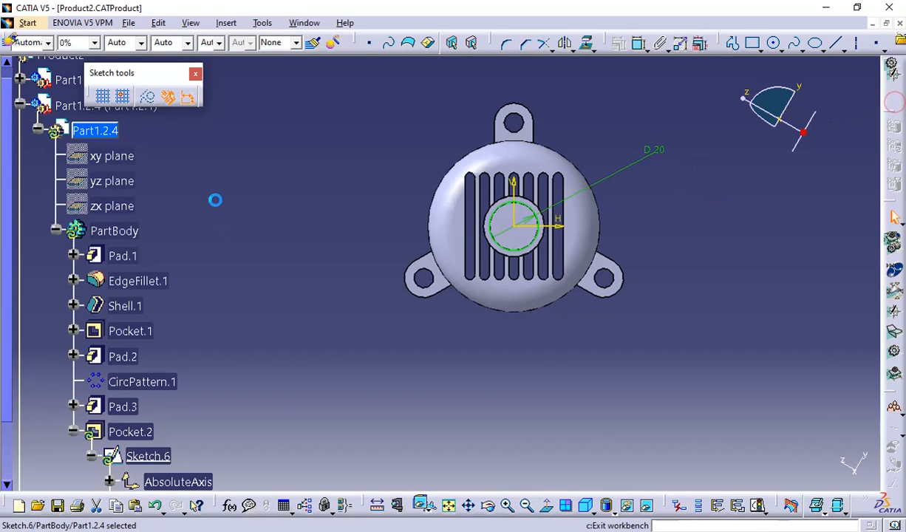
pyautogui.click(38, 130)
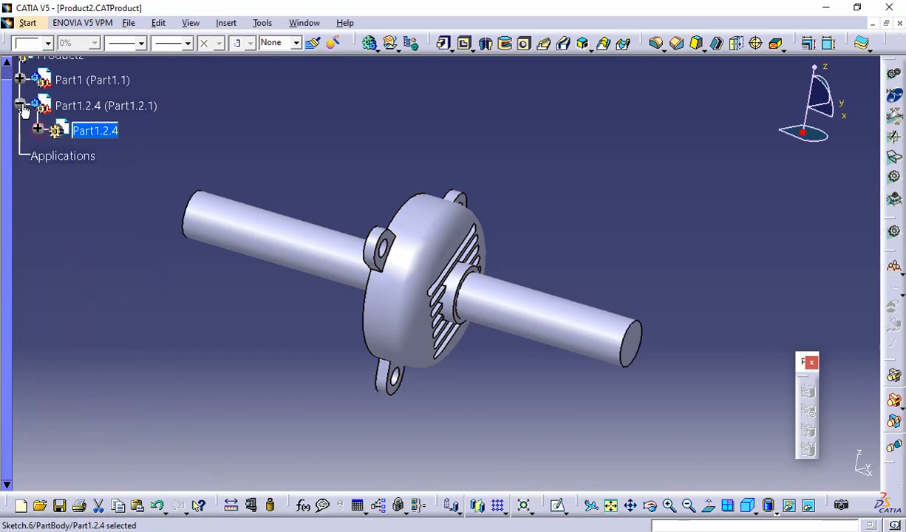
pyautogui.click(21, 105)
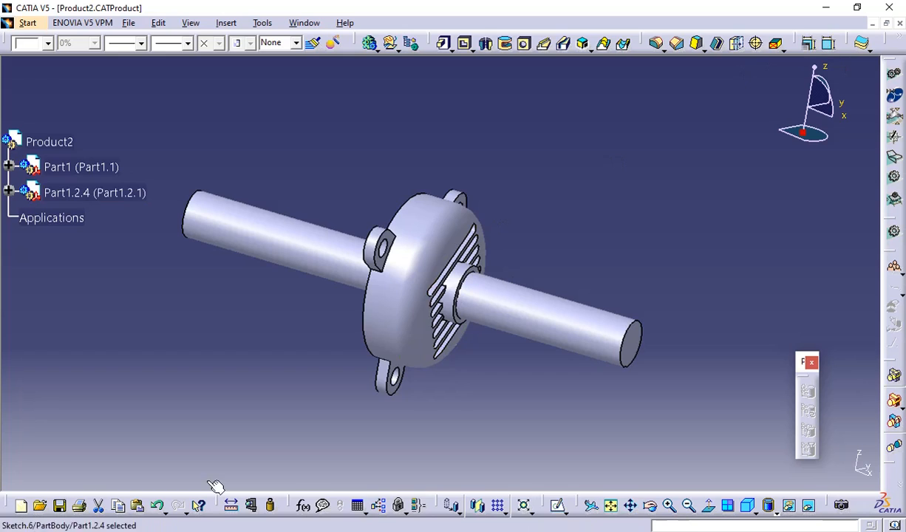
# Save Product2 and close its document, agreeing to proceed without saving the modified rod.CATPart.
pyautogui.click(59, 506)
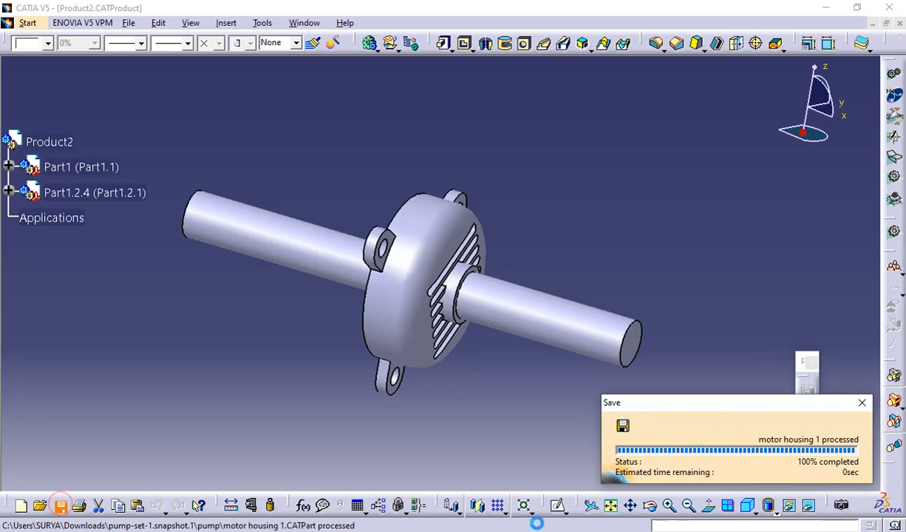
pyautogui.click(900, 23)
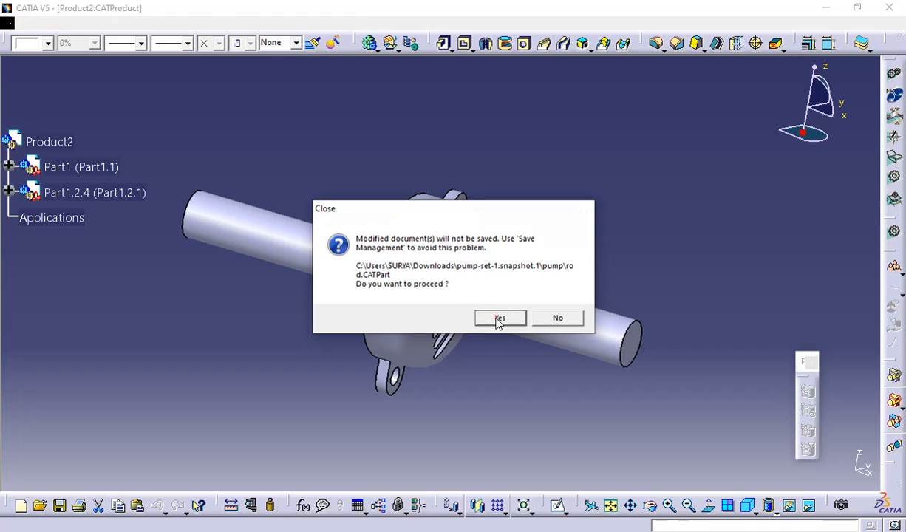
pyautogui.click(499, 319)
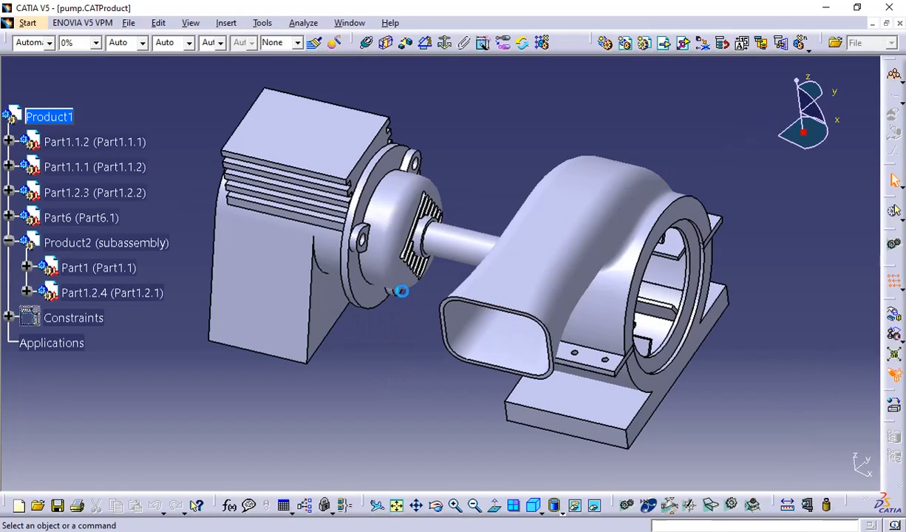
# In the pump assembly, expand Part1 under Product2 (subassembly) and open Sketch.1 of its Pad.1.
pyautogui.moveTo(425, 368); pyautogui.dragTo(412, 322, button='middle')
pyautogui.moveTo(399, 287); pyautogui.dragTo(476, 286, button='middle')
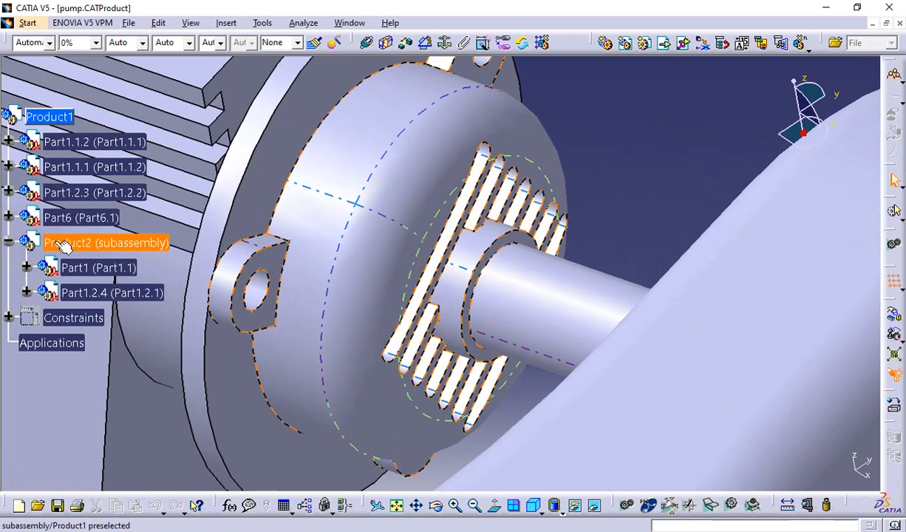
pyautogui.click(26, 268)
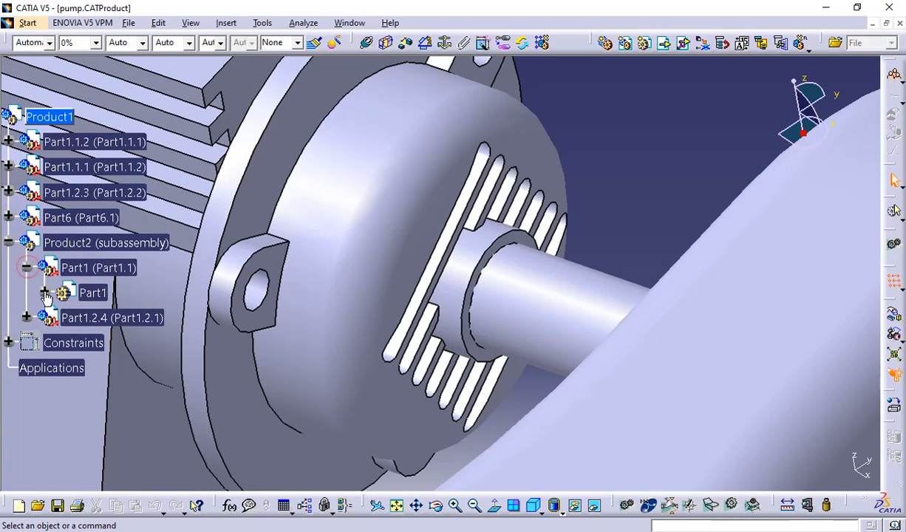
pyautogui.click(45, 292)
pyautogui.click(63, 393)
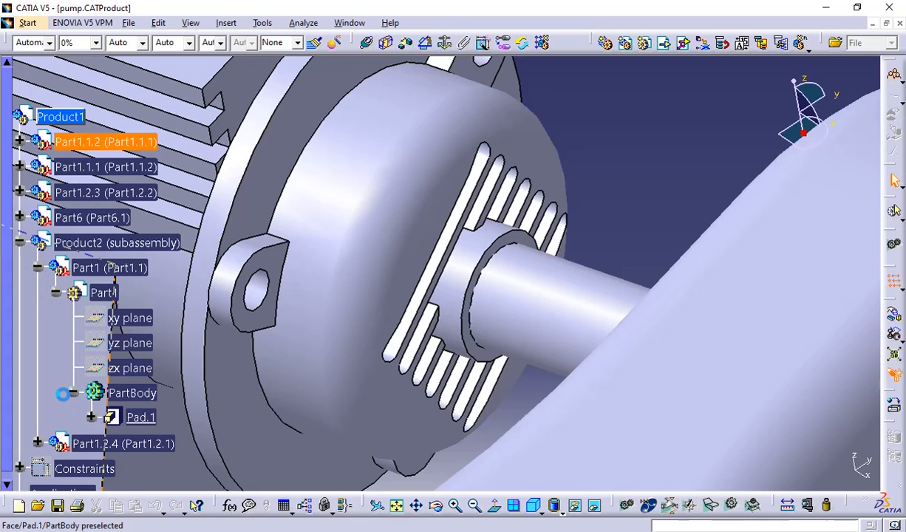
pyautogui.click(92, 419)
pyautogui.scroll(-3, 95, 425)
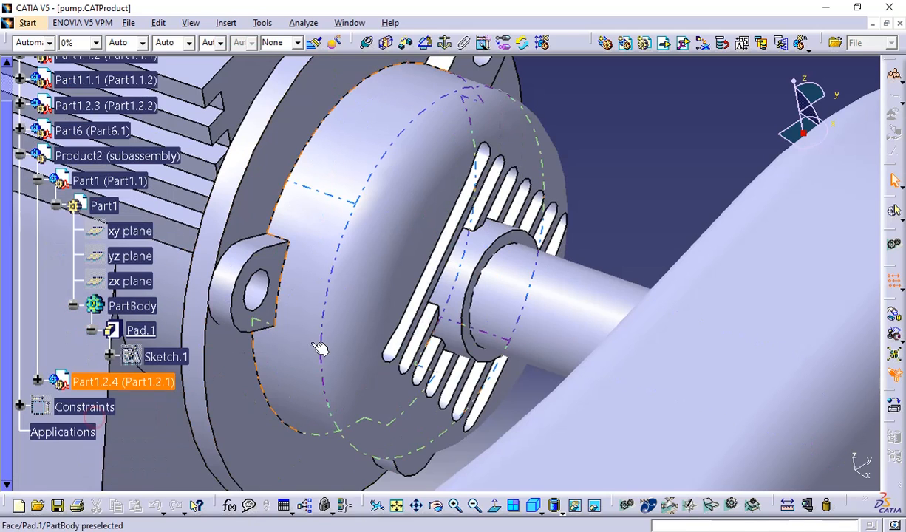
pyautogui.moveTo(319, 348); pyautogui.dragTo(541, 272, button='middle')
pyautogui.doubleClick(157, 358)
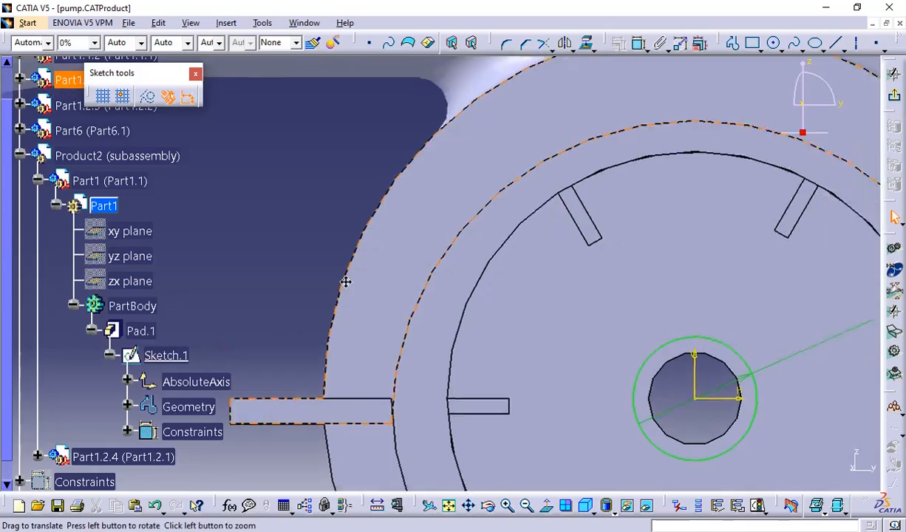
# Check the shaft sketch's diameter dimension in the pump assembly, collapse the Part1 branch and exit the sketch.
pyautogui.moveTo(346, 282); pyautogui.dragTo(159, 239, button='middle')
pyautogui.scroll(-1, 346, 281)
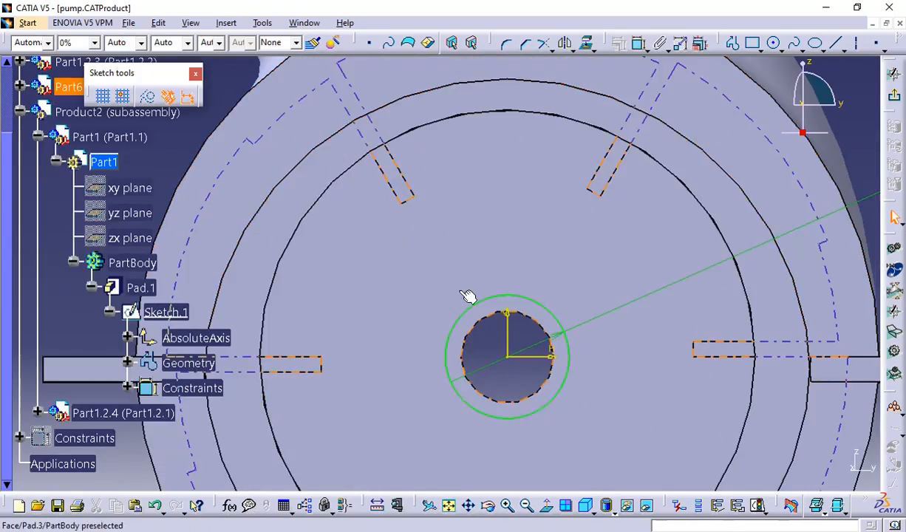
pyautogui.moveTo(689, 239); pyautogui.dragTo(481, 325, button='middle')
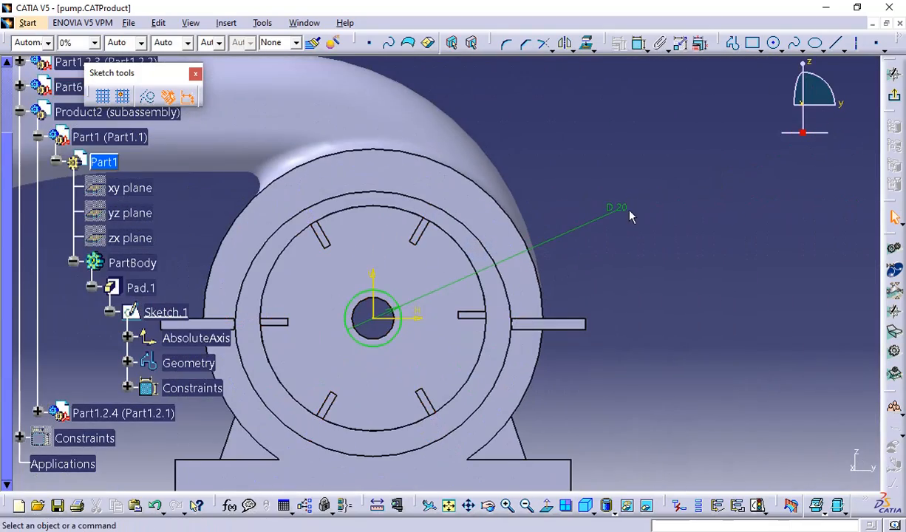
pyautogui.moveTo(418, 274); pyautogui.dragTo(604, 300, button='middle')
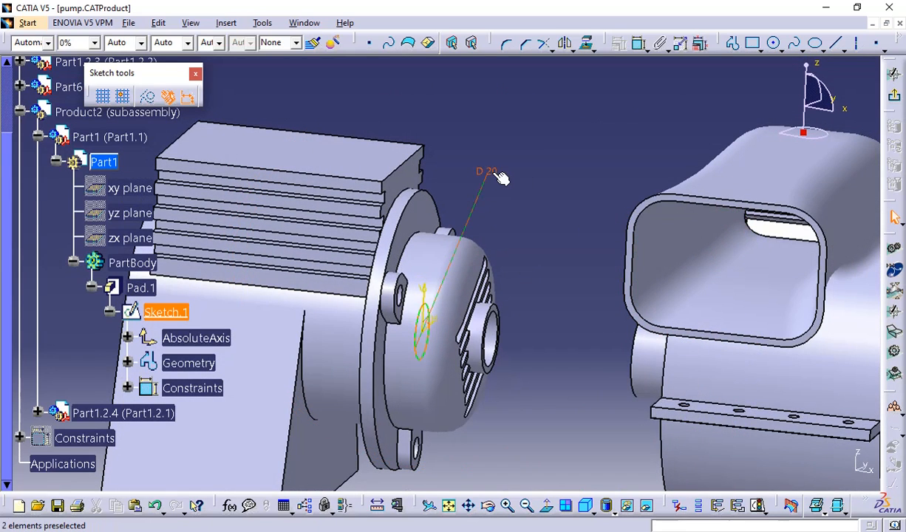
pyautogui.click(73, 262)
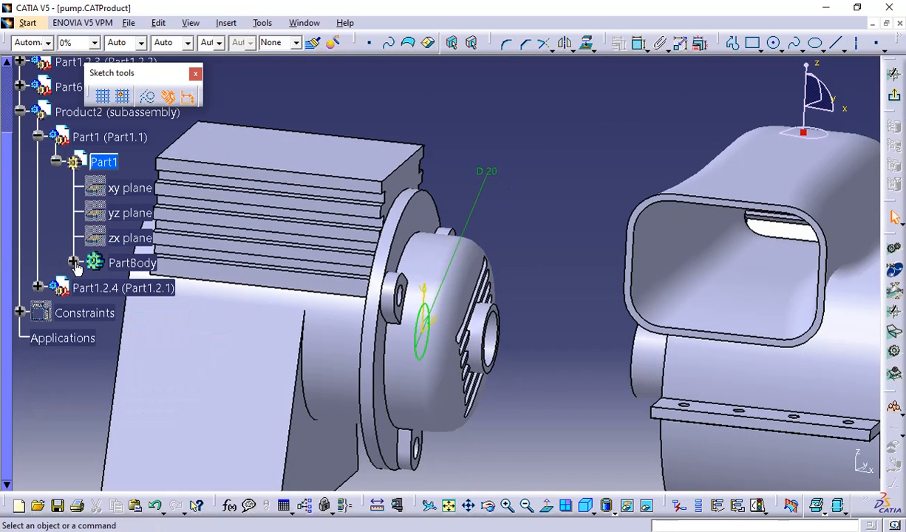
pyautogui.click(57, 161)
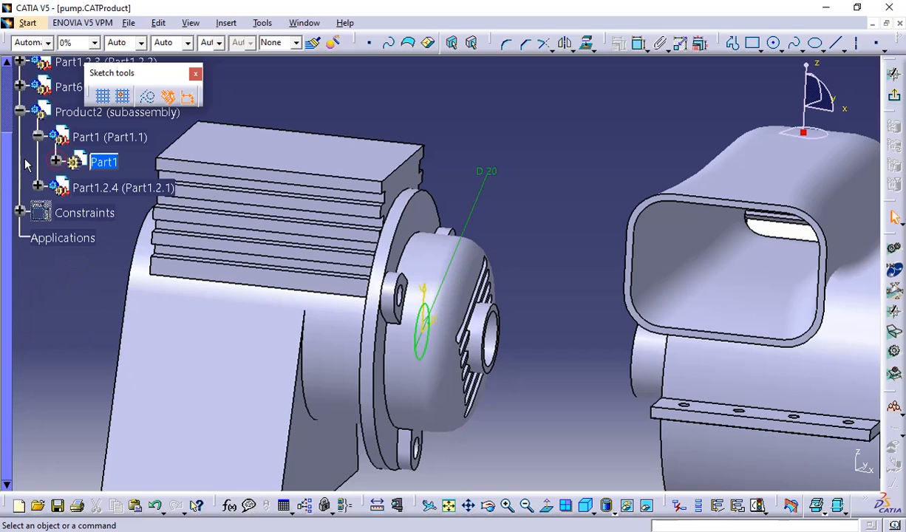
pyautogui.click(38, 136)
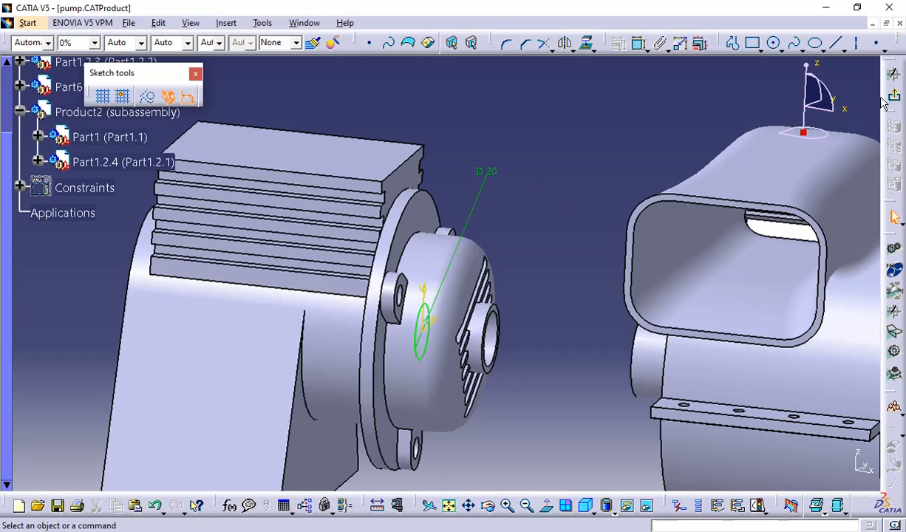
pyautogui.click(894, 74)
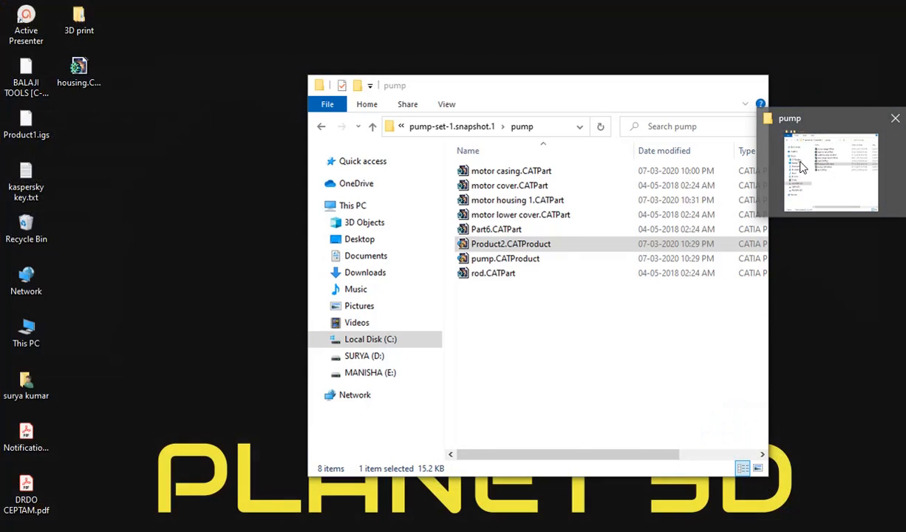
# Review the pump folder's files in File Explorer, minimize it and view the shaft and motor cover in the assembly.
pyautogui.click(813, 163)
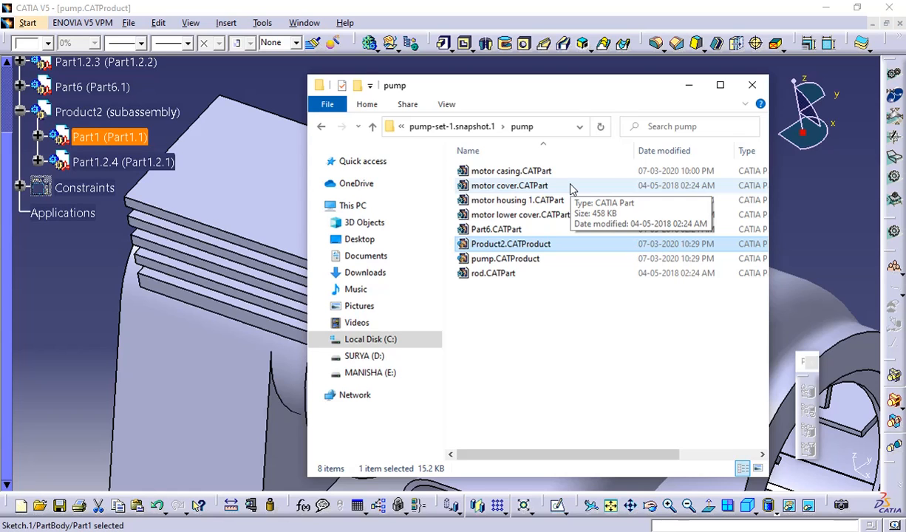
pyautogui.click(690, 87)
pyautogui.moveTo(516, 217); pyautogui.dragTo(574, 245, button='middle')
pyautogui.scroll(3, 575, 244)
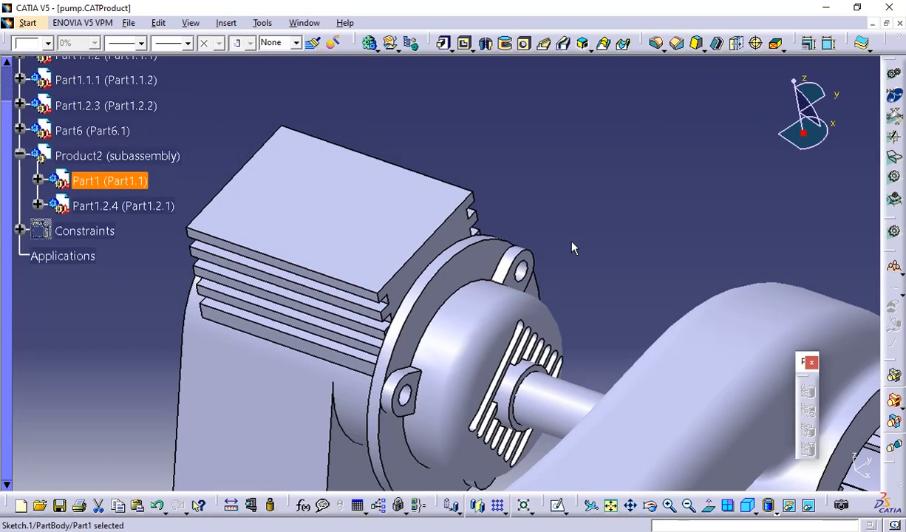